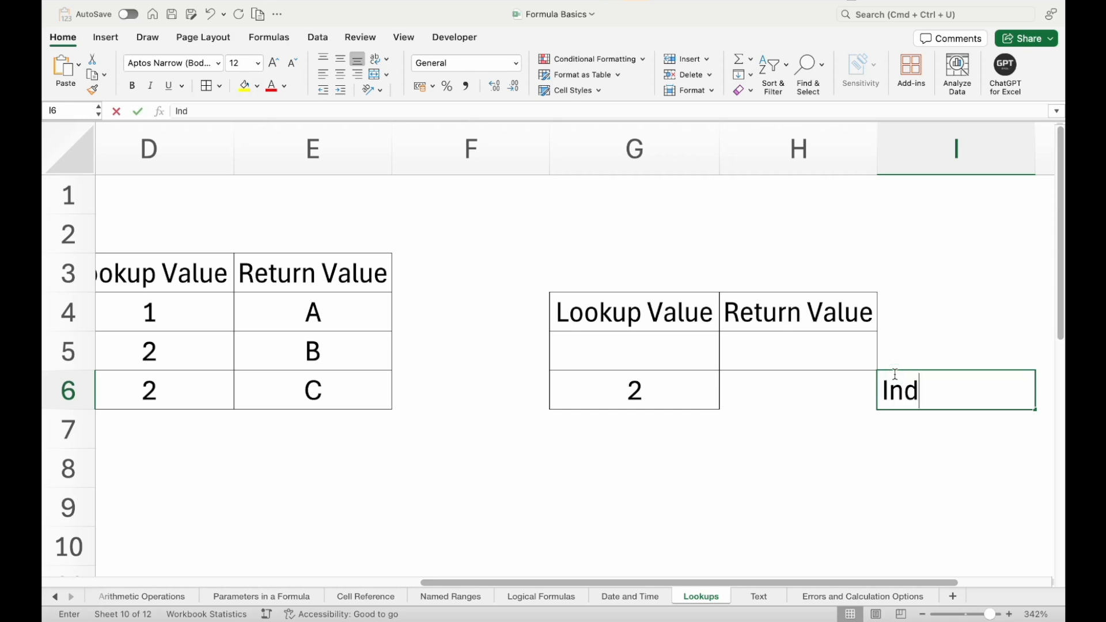
- Label cell I6 as Index and cell I7 as Match
{"action": "key", "text": "Return"}
{"action": "type", "text": "Match"}
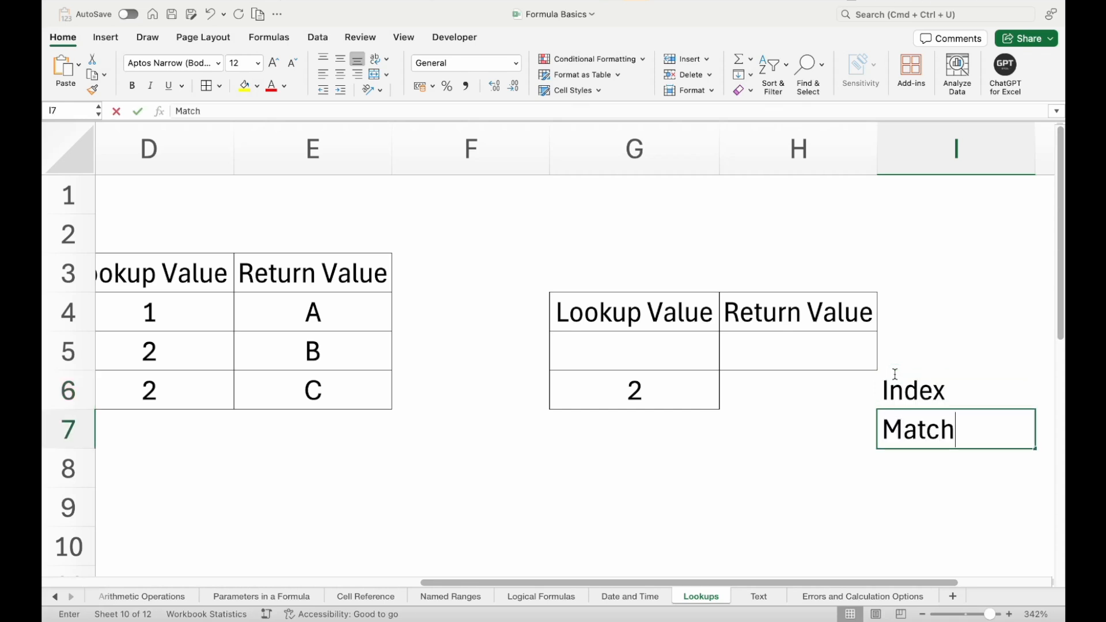
{"action": "key", "text": "Return"}
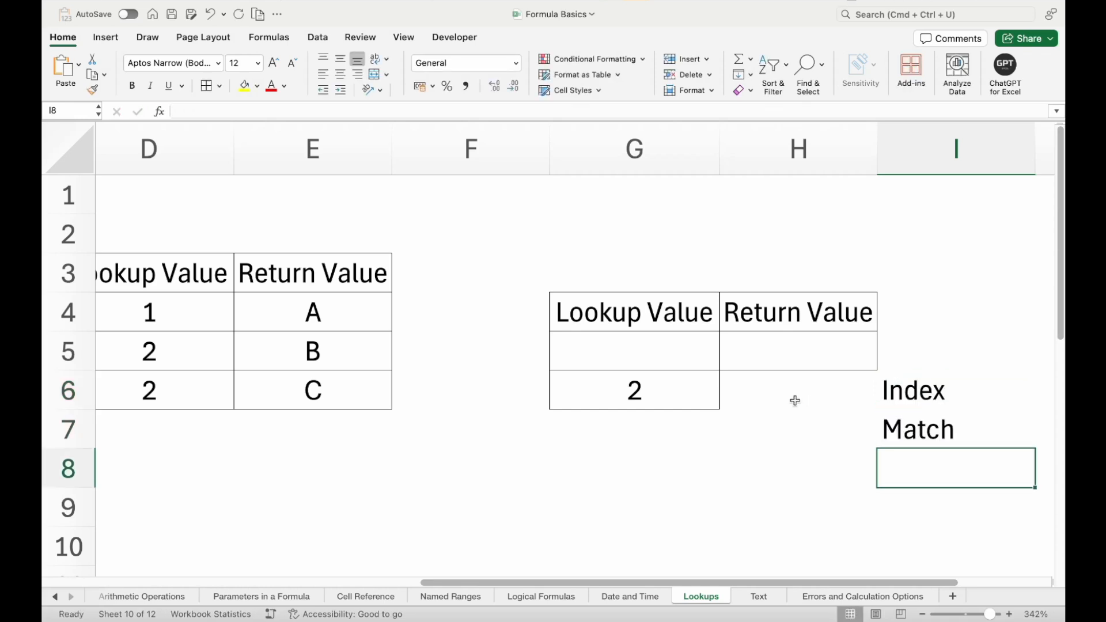
- Enter =MATCH(G6,D4:D6,0) in H7 to find the exact-match position of the lookup value
{"action": "left_click", "coordinate": [800, 432]}
{"action": "type", "text": "="}
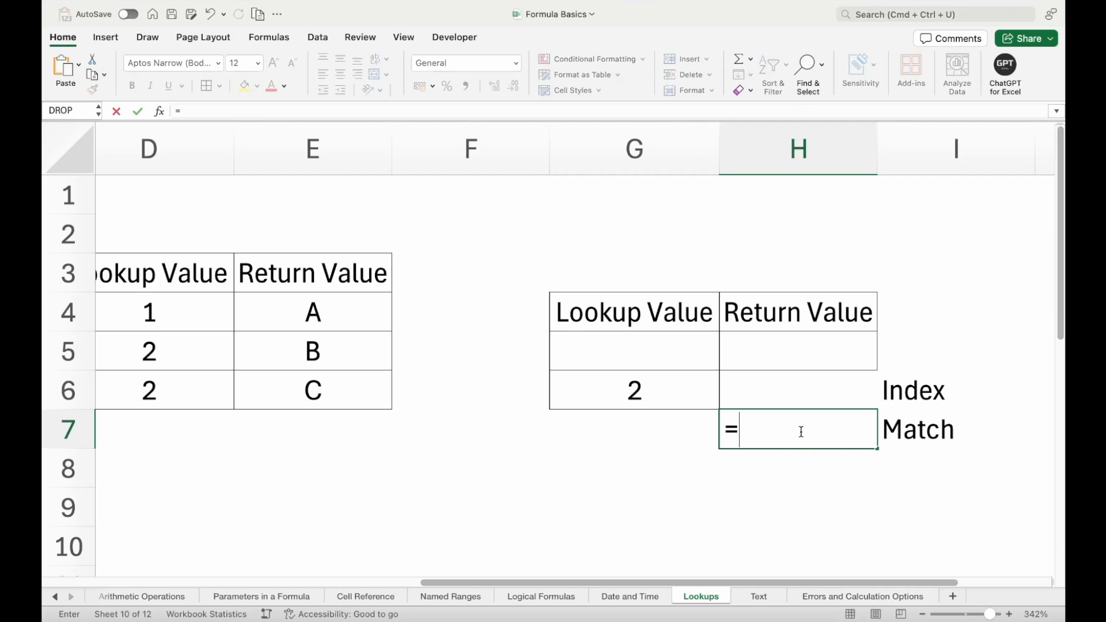
{"action": "type", "text": "ma"}
{"action": "key", "text": "Down"}
{"action": "key", "text": "Down"}
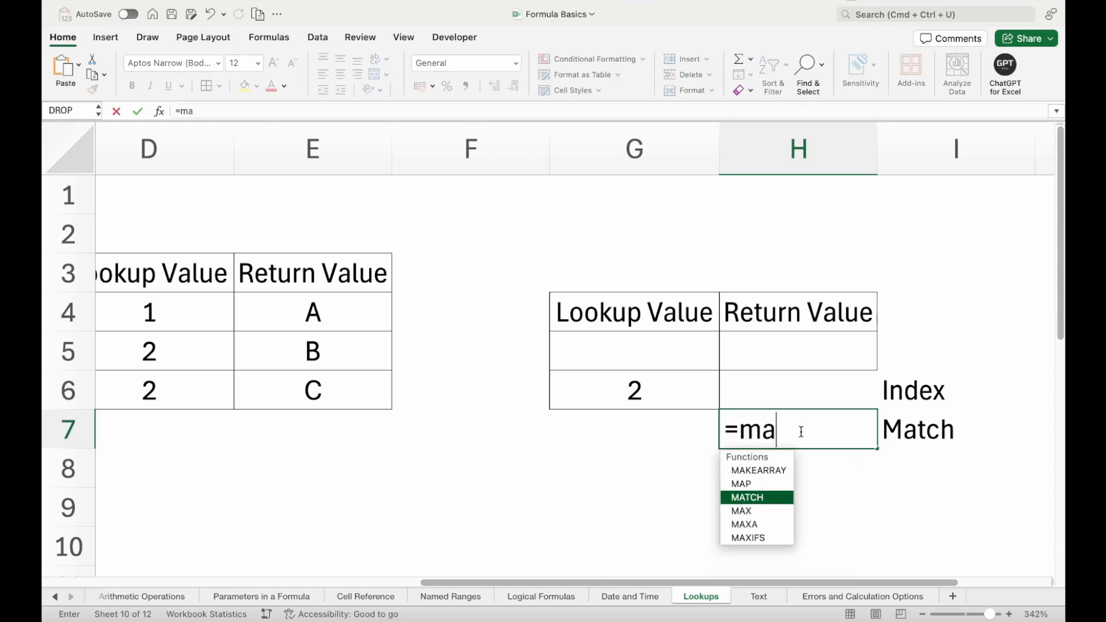
{"action": "key", "text": "Tab"}
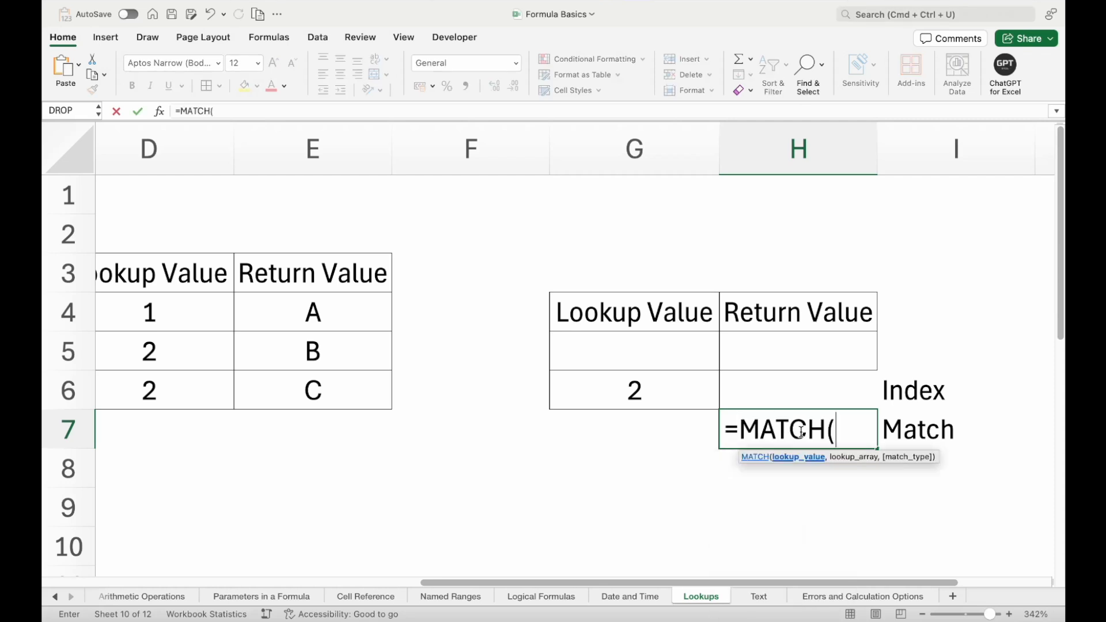
{"action": "left_click", "coordinate": [643, 396]}
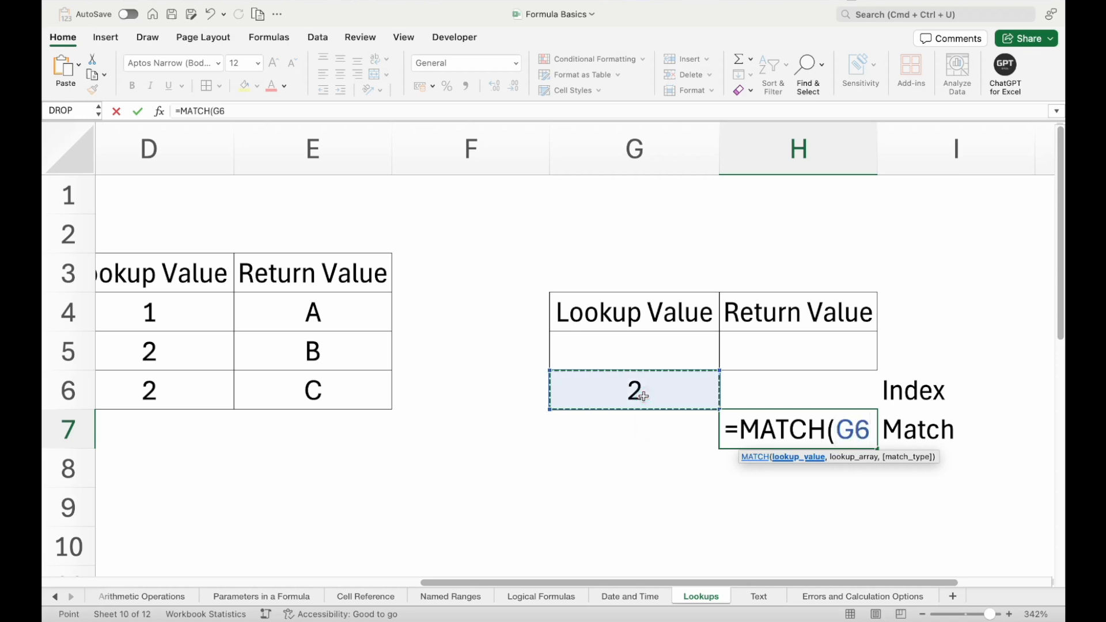
{"action": "type", "text": ","}
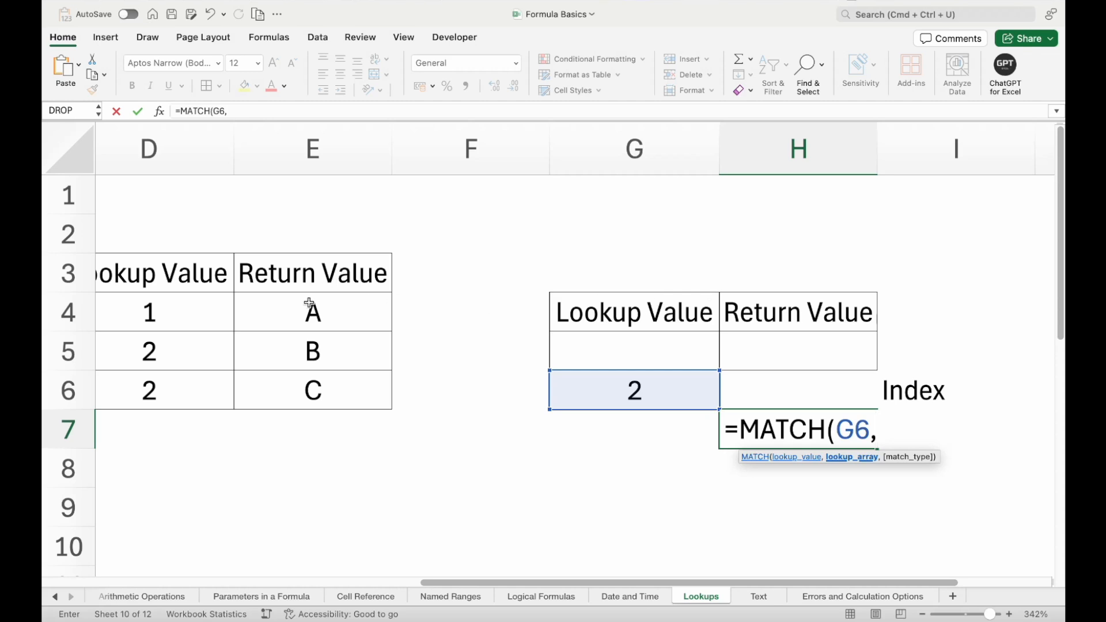
{"action": "left_click_drag", "start_coordinate": [206, 313], "coordinate": [205, 389]}
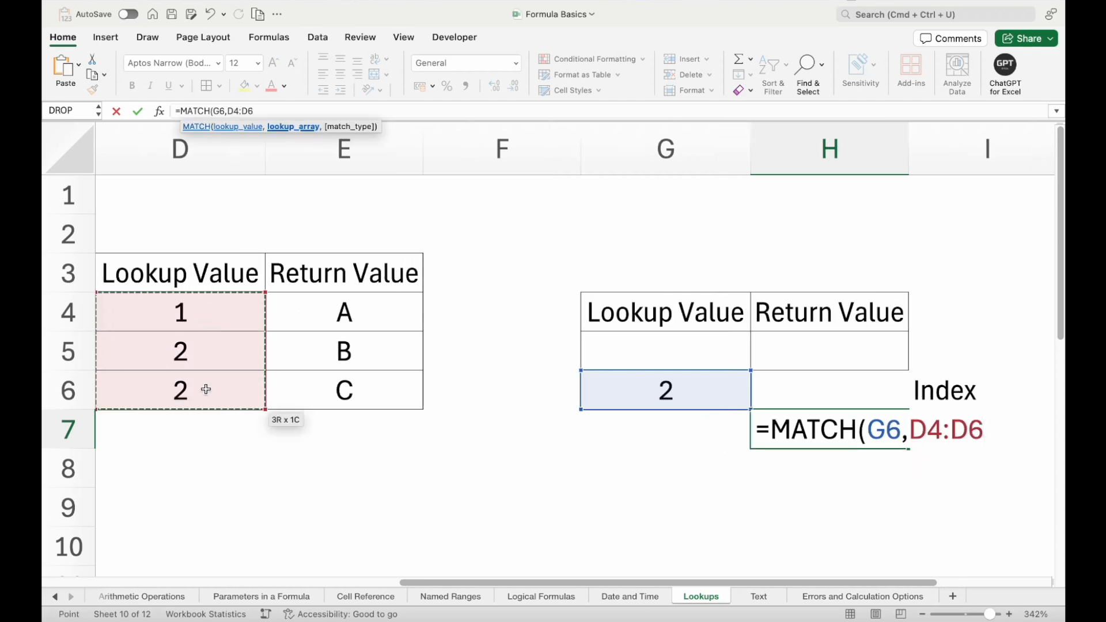
{"action": "type", "text": ","}
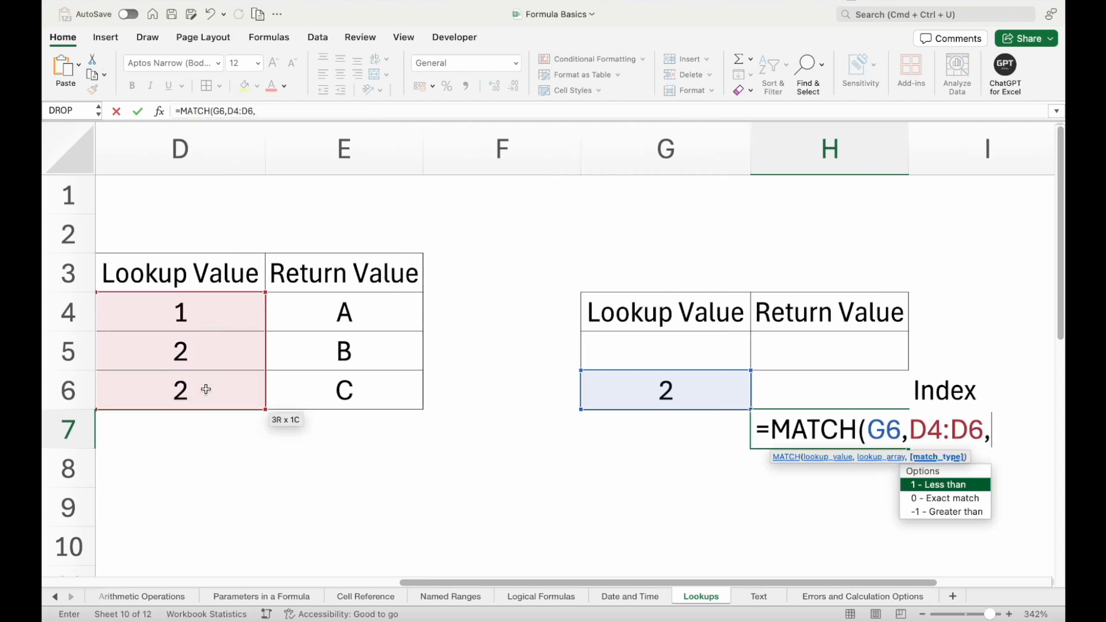
{"action": "key", "text": "Down"}
{"action": "key", "text": "Tab"}
{"action": "key", "text": "Return"}
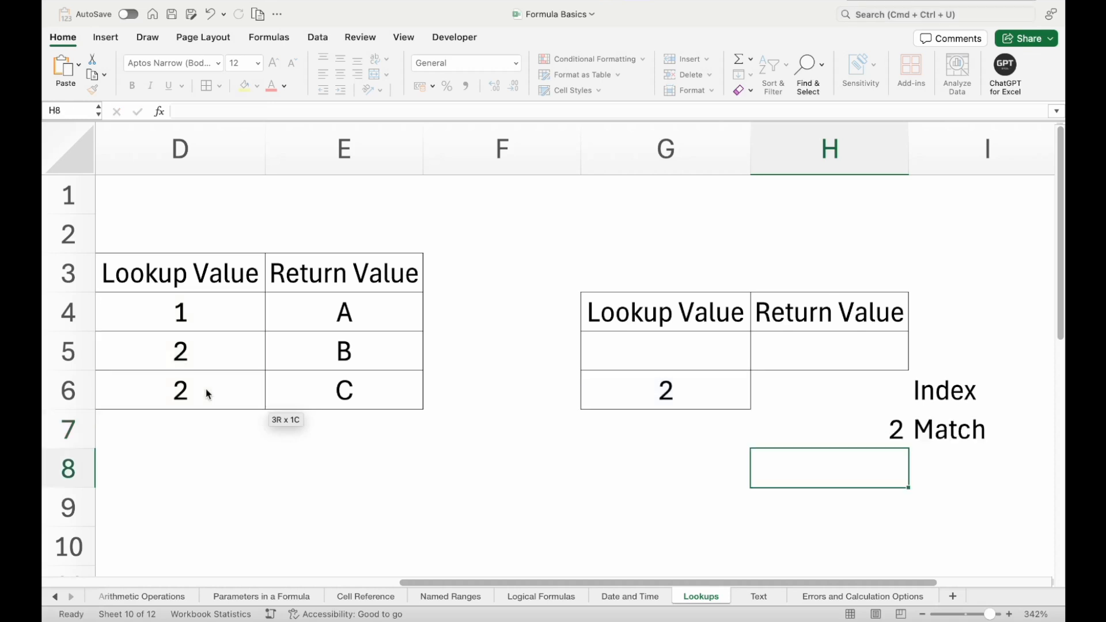
- Review the lookup value and lookup array arguments of the MATCH formula in H7
{"action": "left_click", "coordinate": [858, 426]}
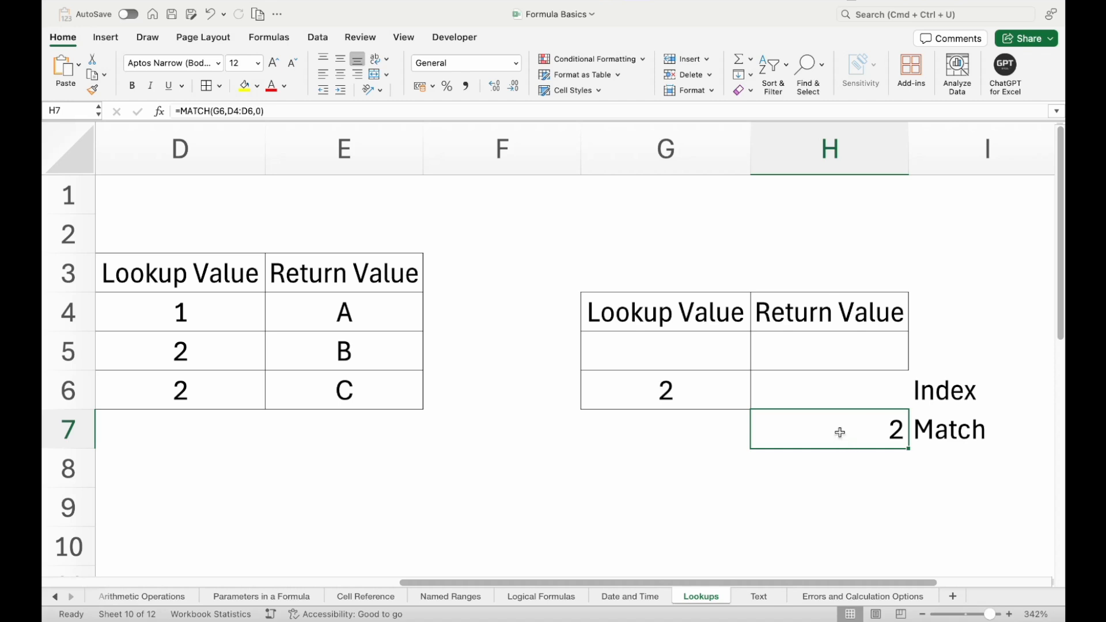
{"action": "double_click", "coordinate": [857, 429]}
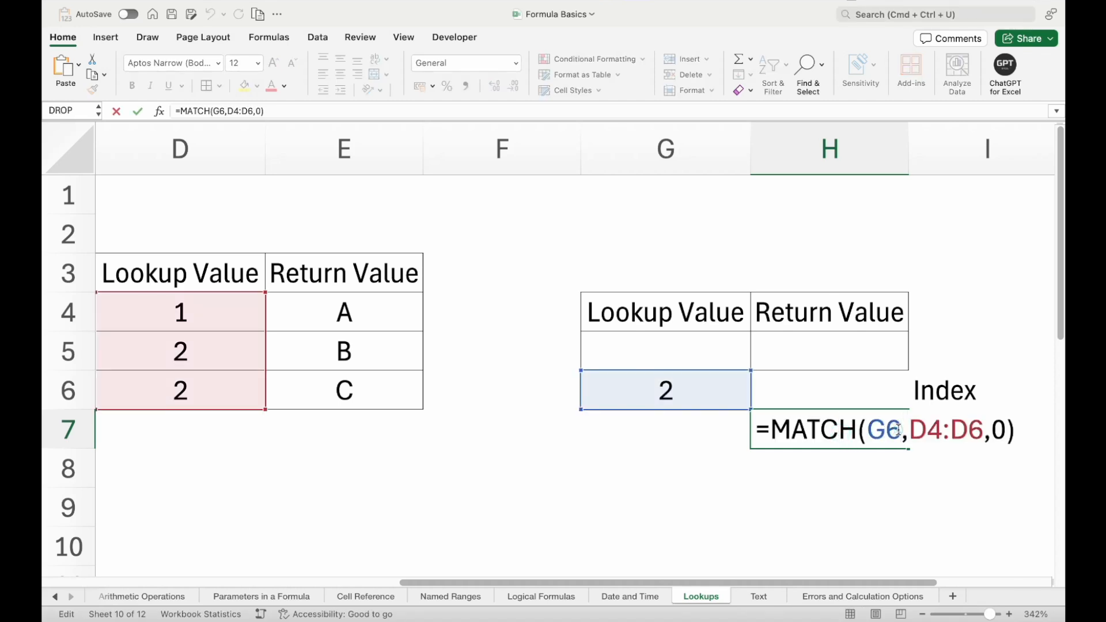
{"action": "left_click_drag", "start_coordinate": [898, 430], "coordinate": [867, 430]}
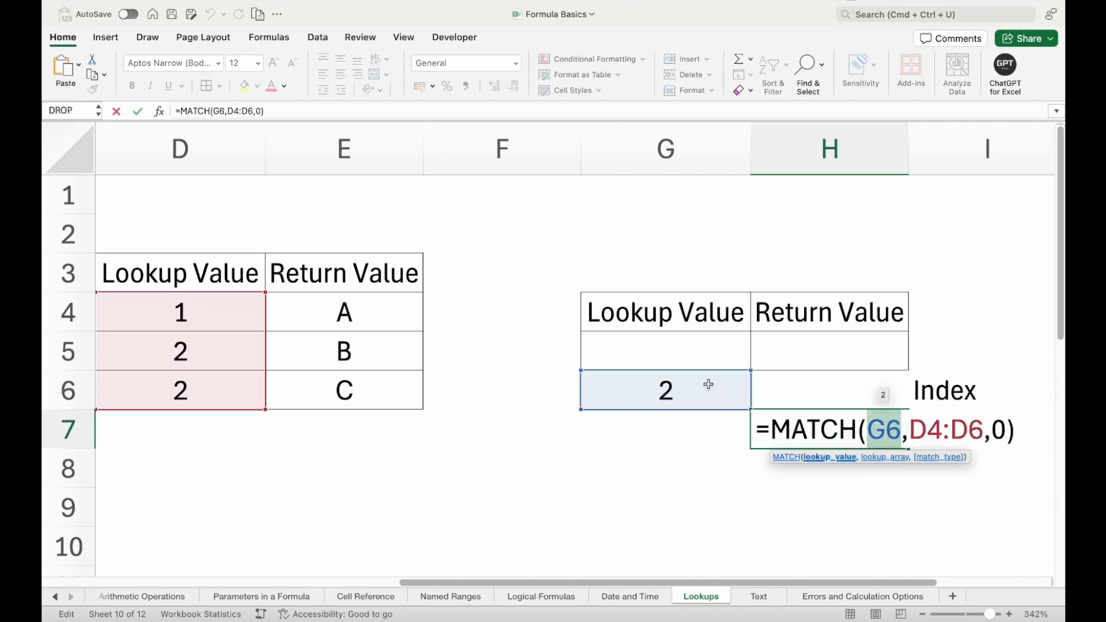
{"action": "left_click_drag", "start_coordinate": [911, 429], "coordinate": [974, 428]}
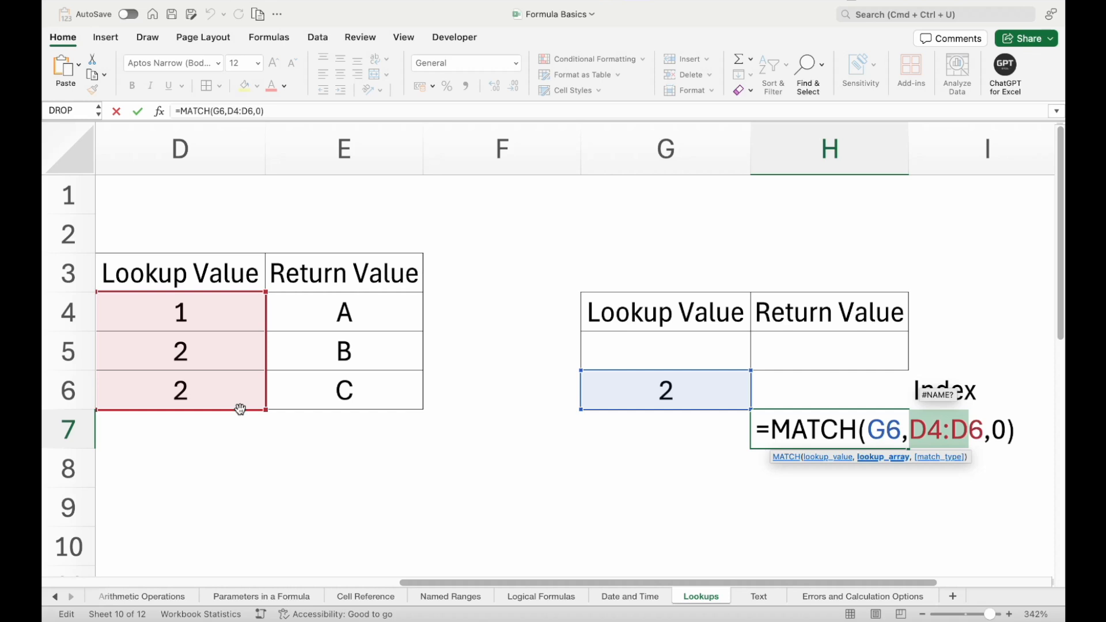
{"action": "key", "text": "Return"}
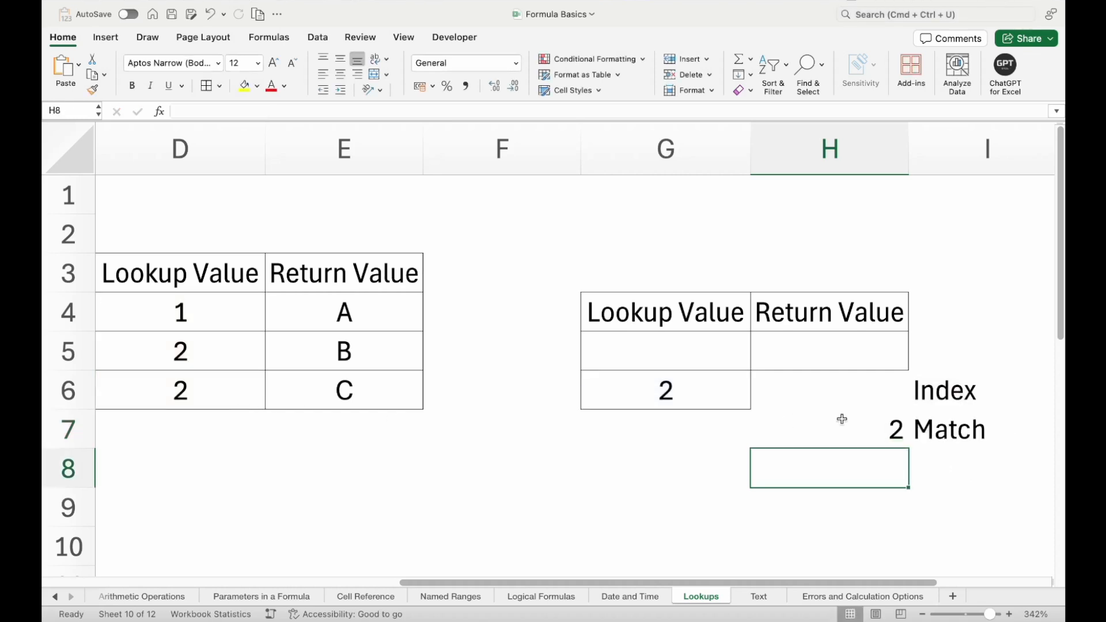
{"action": "left_click", "coordinate": [842, 419]}
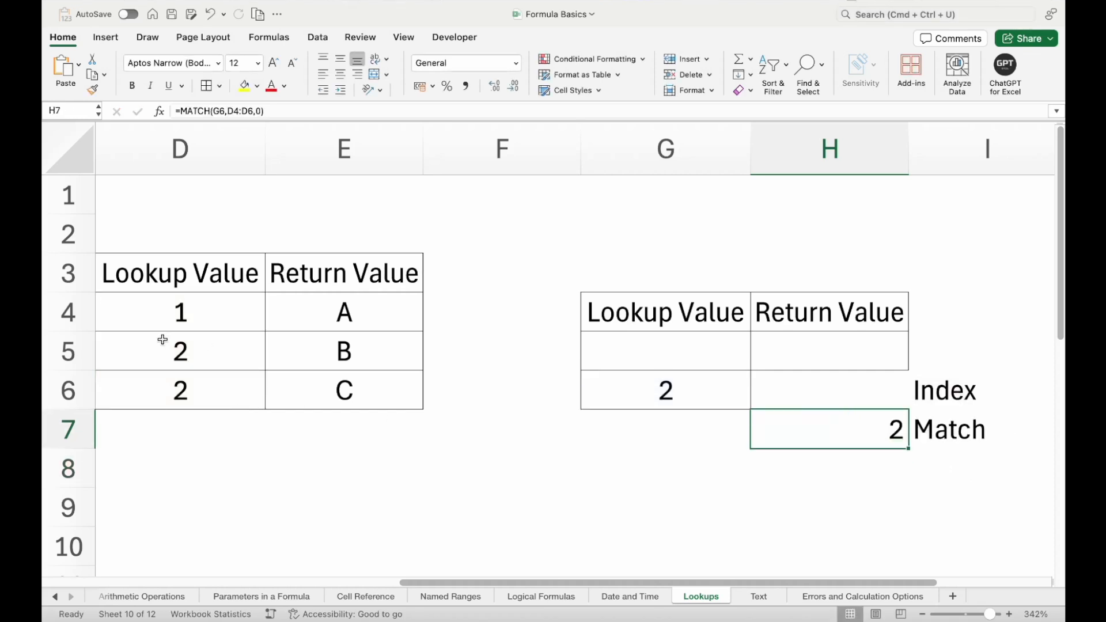
- Change the second lookup value in the source table, cell D5, to 3
{"action": "left_click", "coordinate": [194, 347]}
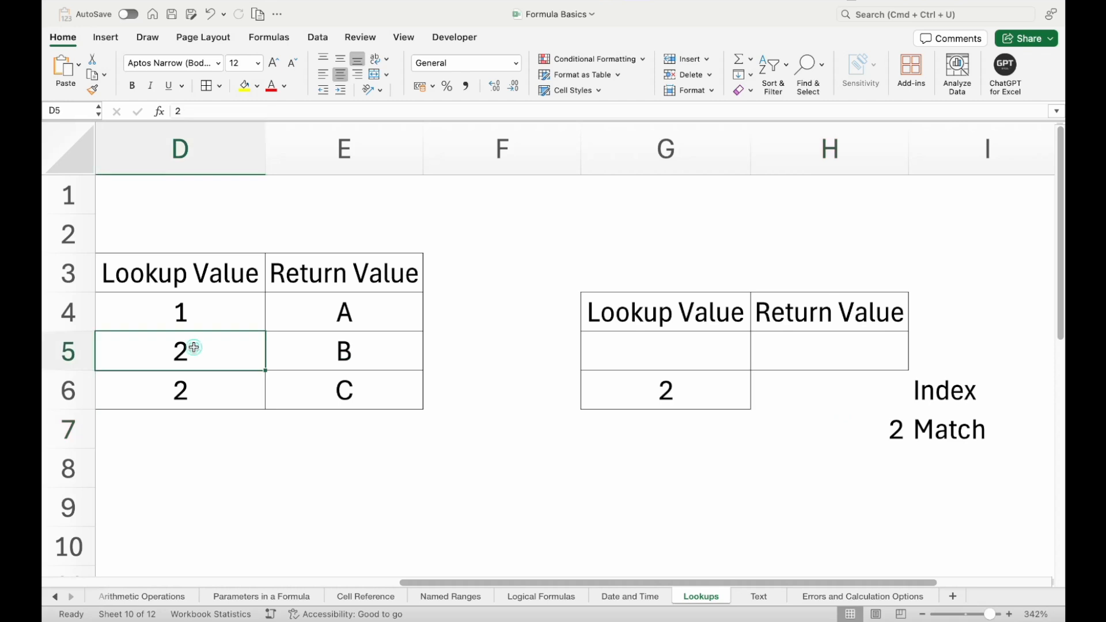
{"action": "type", "text": "3"}
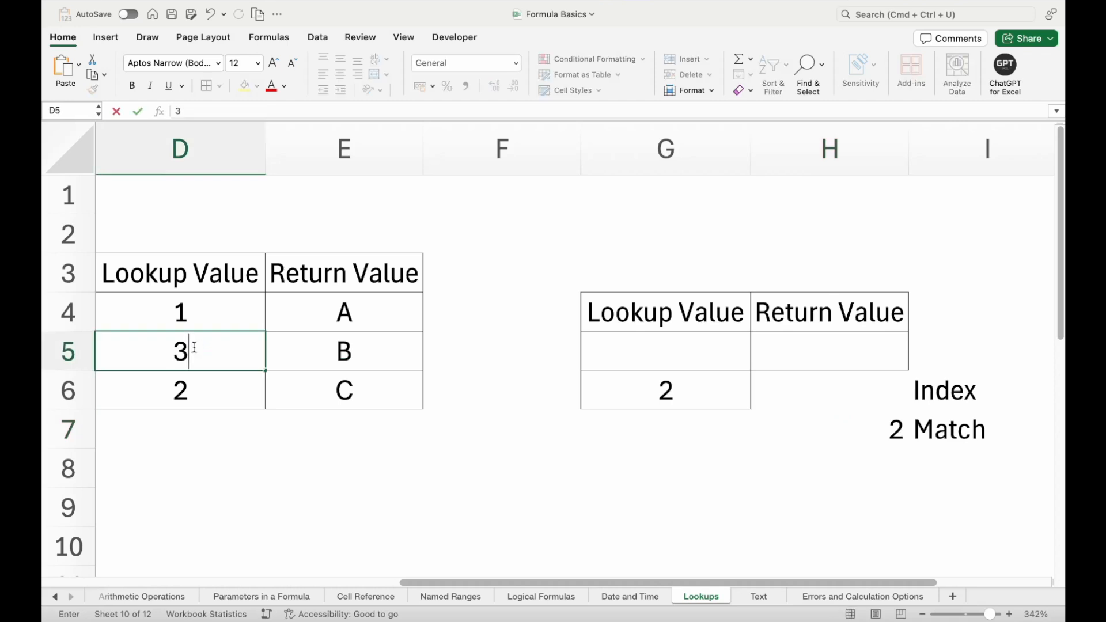
{"action": "key", "text": "Return"}
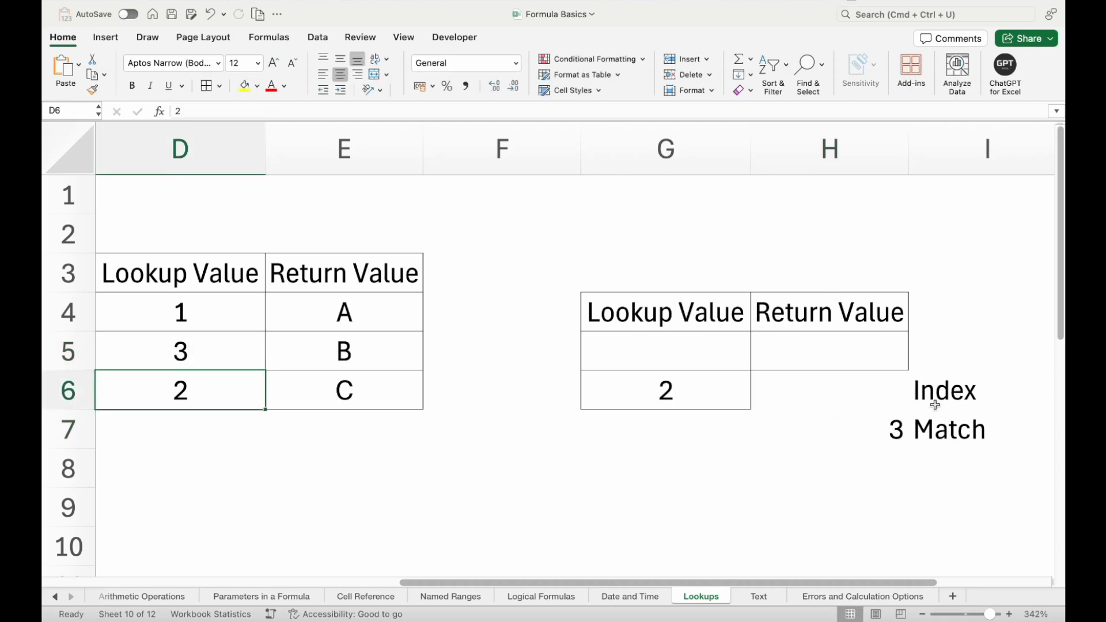
- Compare the MATCH result in H7 with the lookup value in G6, cells D4 to D6 and the return value in E6
{"action": "left_click", "coordinate": [852, 426]}
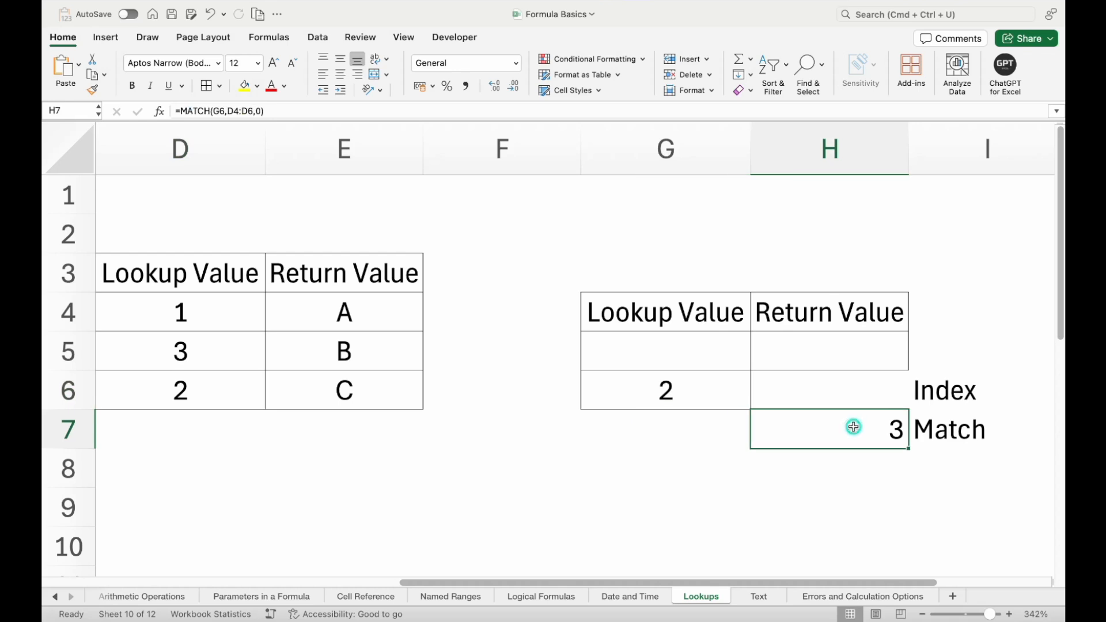
{"action": "left_click", "coordinate": [647, 389]}
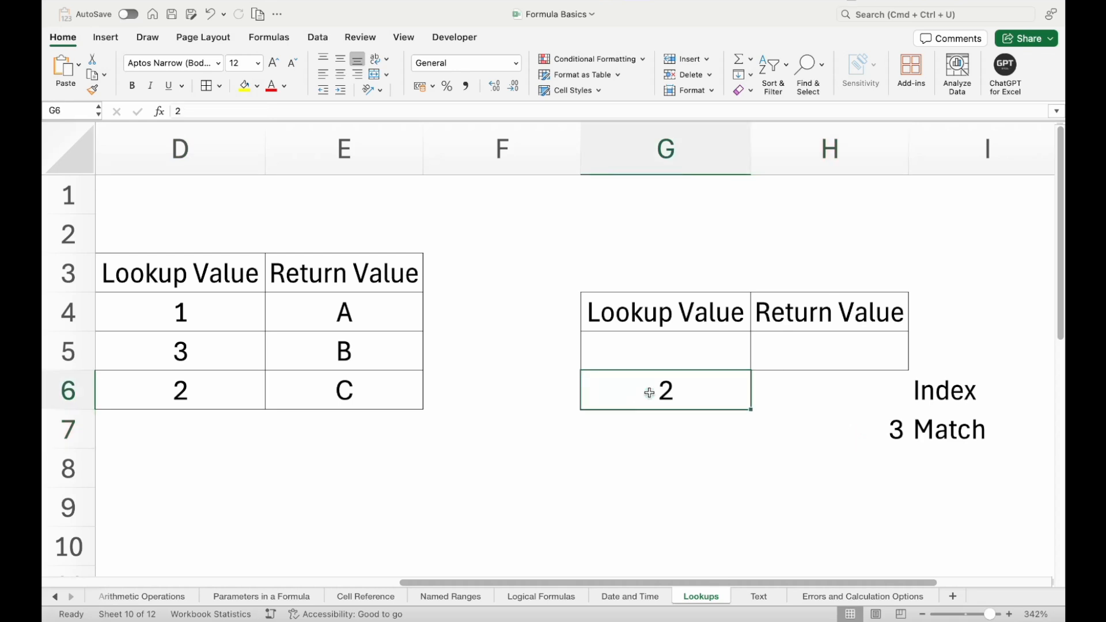
{"action": "left_click", "coordinate": [190, 308]}
{"action": "left_click", "coordinate": [194, 345]}
{"action": "left_click", "coordinate": [195, 384]}
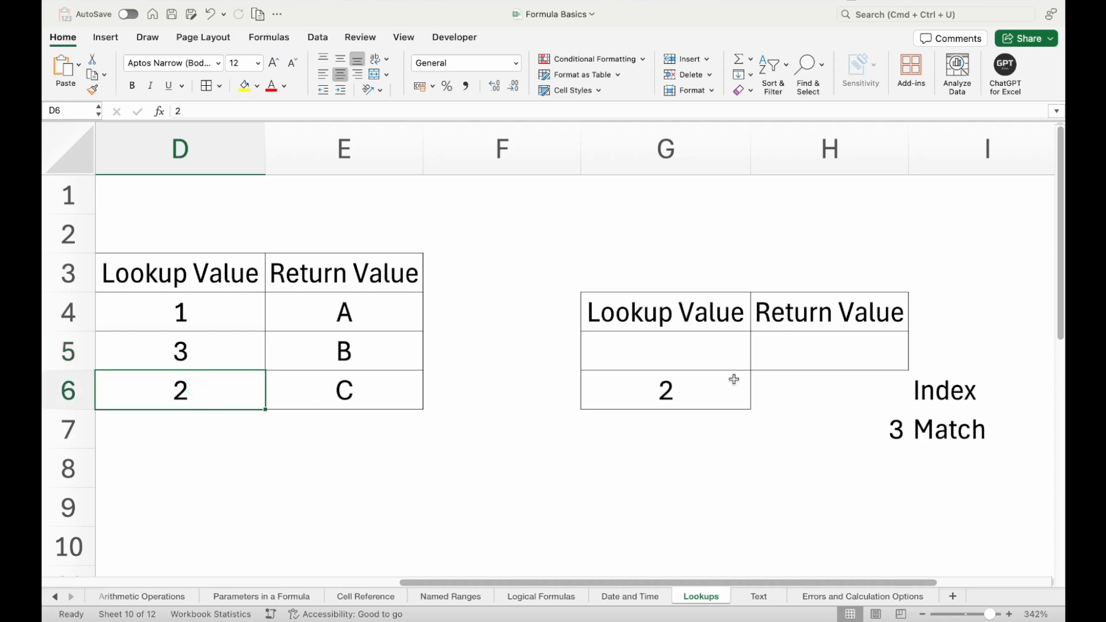
{"action": "left_click", "coordinate": [874, 431]}
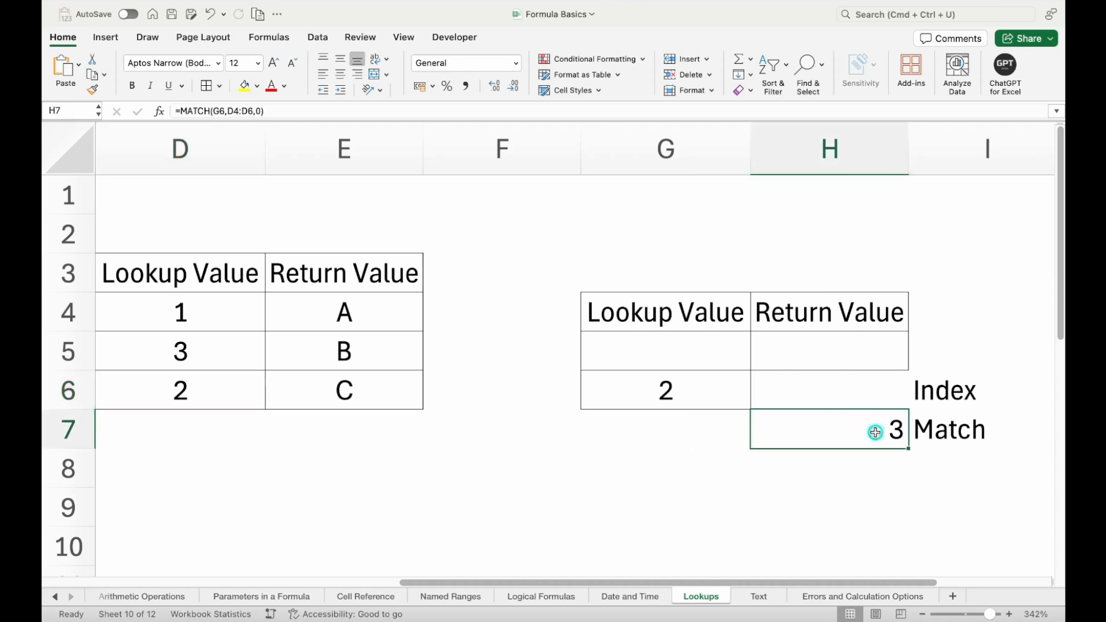
{"action": "left_click", "coordinate": [858, 385]}
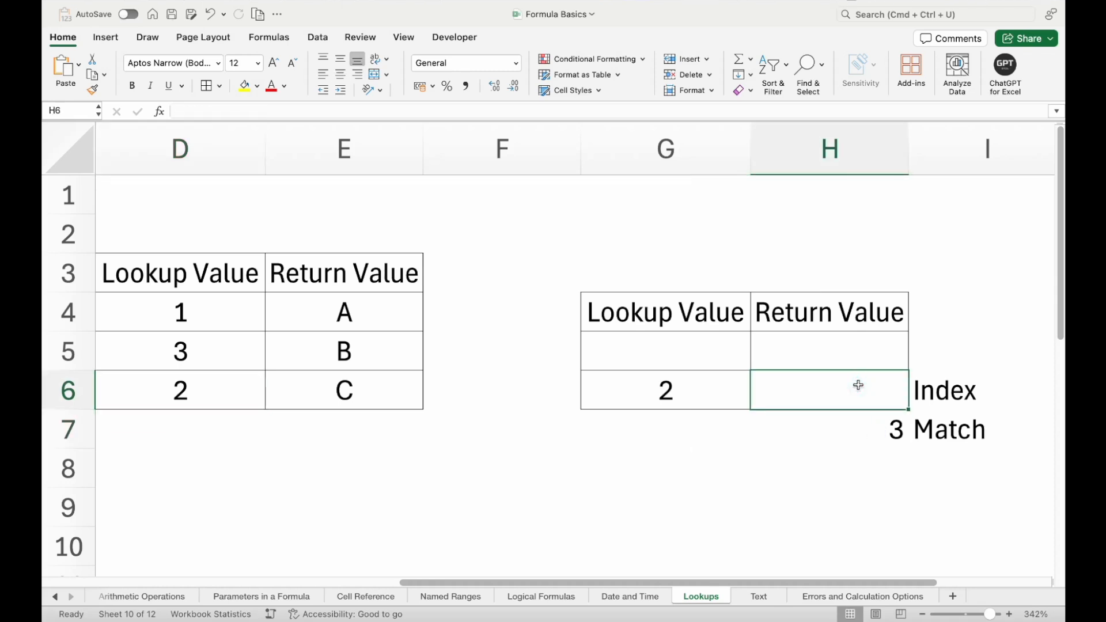
{"action": "left_click", "coordinate": [410, 395]}
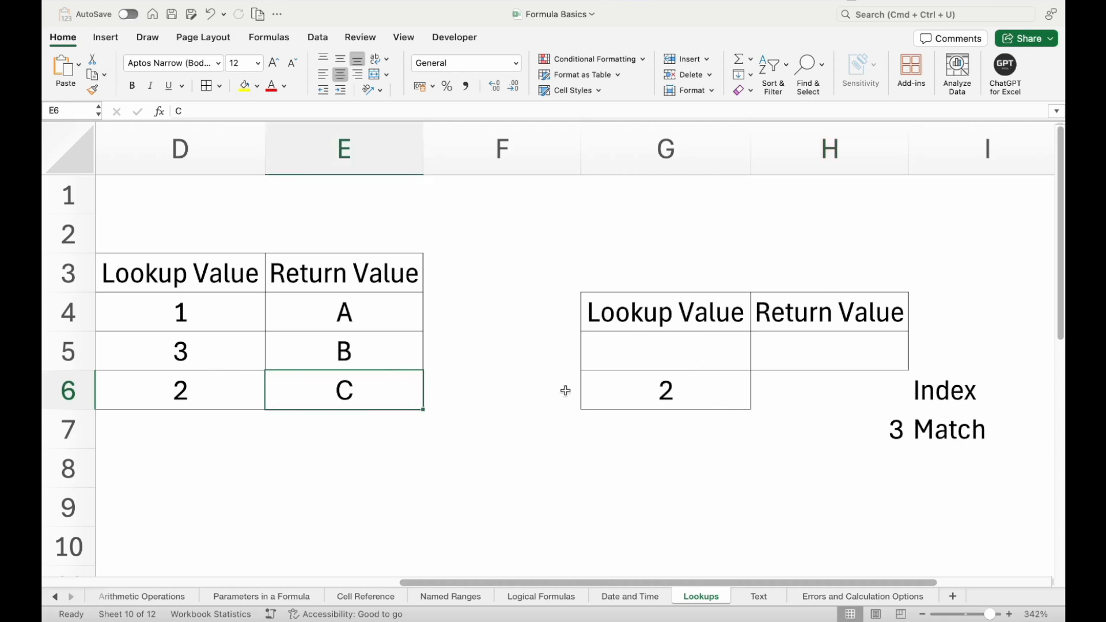
- Enter =INDEX(E4:E6,H7) in H6 to retrieve the return value at the matched row
{"action": "left_click", "coordinate": [848, 380]}
{"action": "type", "text": "=ind"}
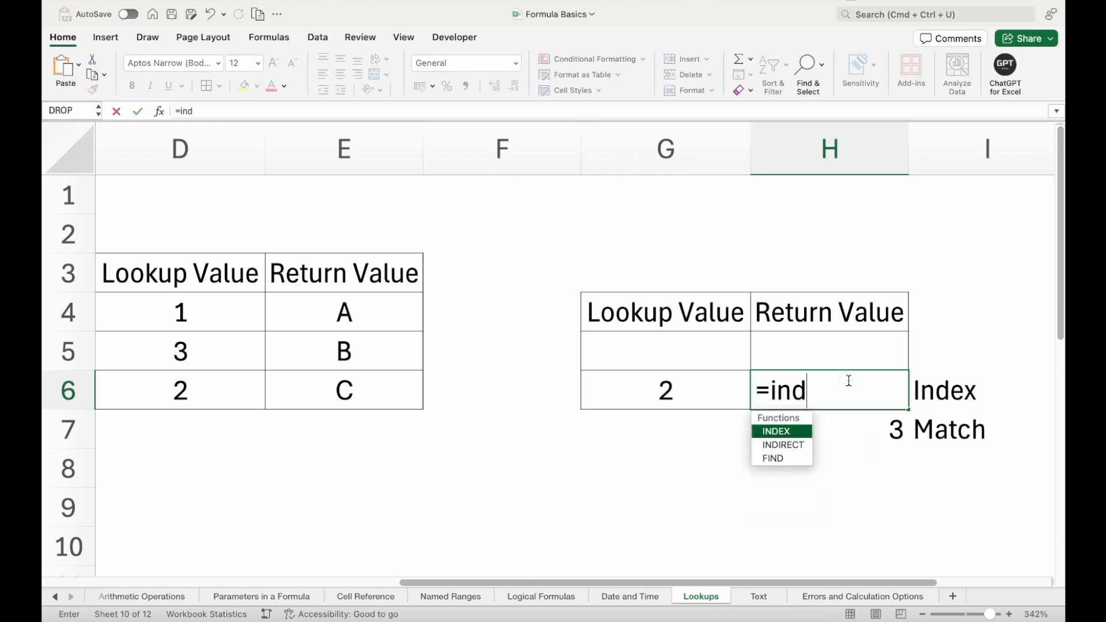
{"action": "key", "text": "Tab"}
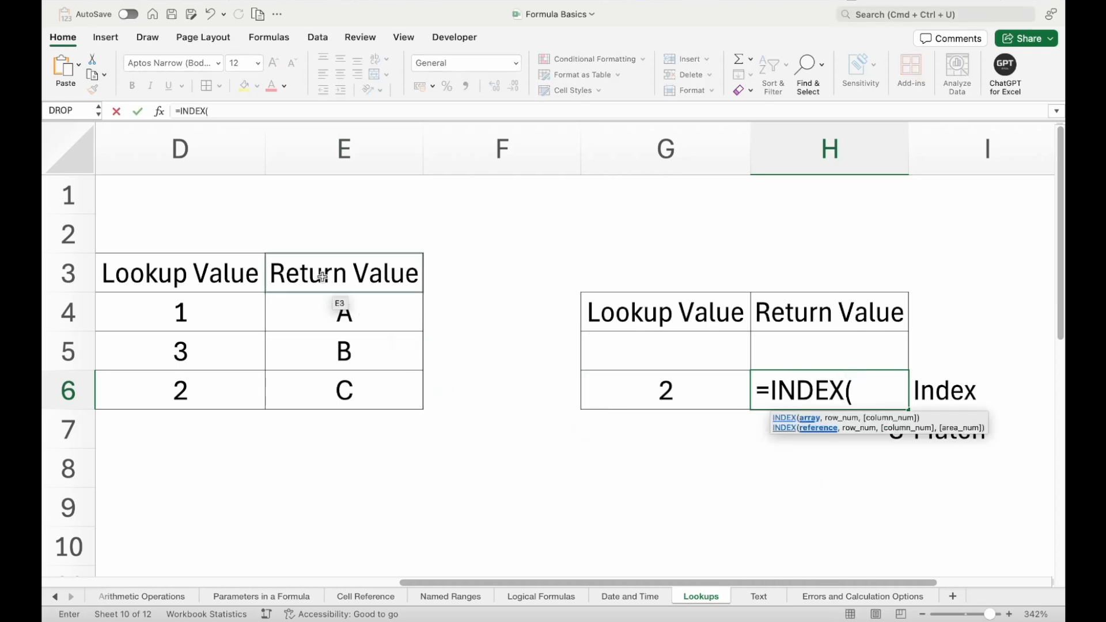
{"action": "left_click_drag", "start_coordinate": [323, 308], "coordinate": [323, 378]}
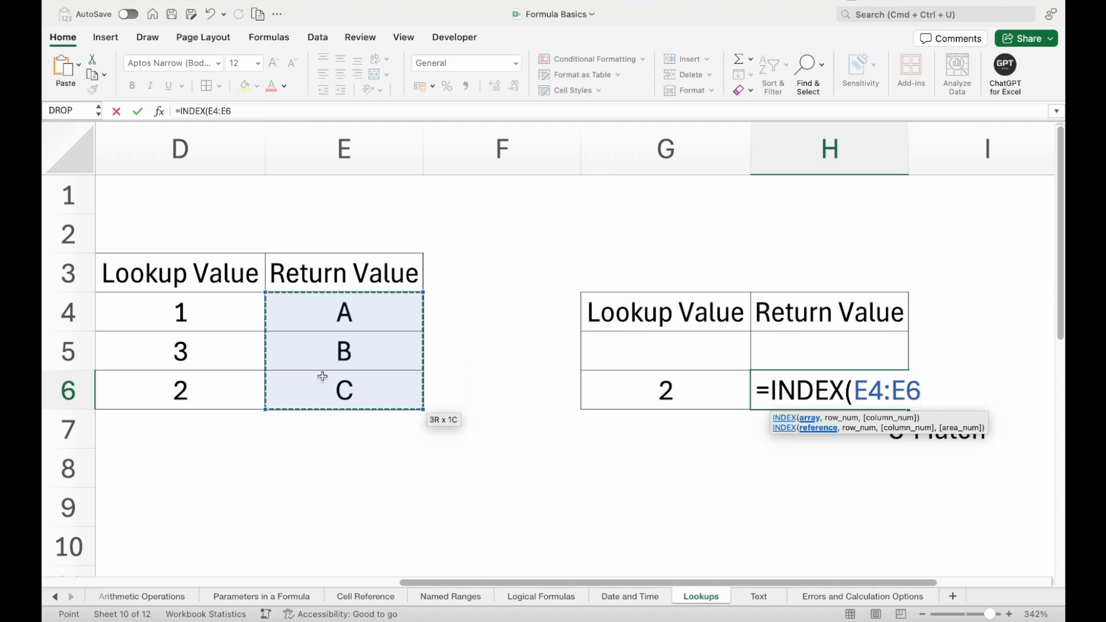
{"action": "type", "text": ","}
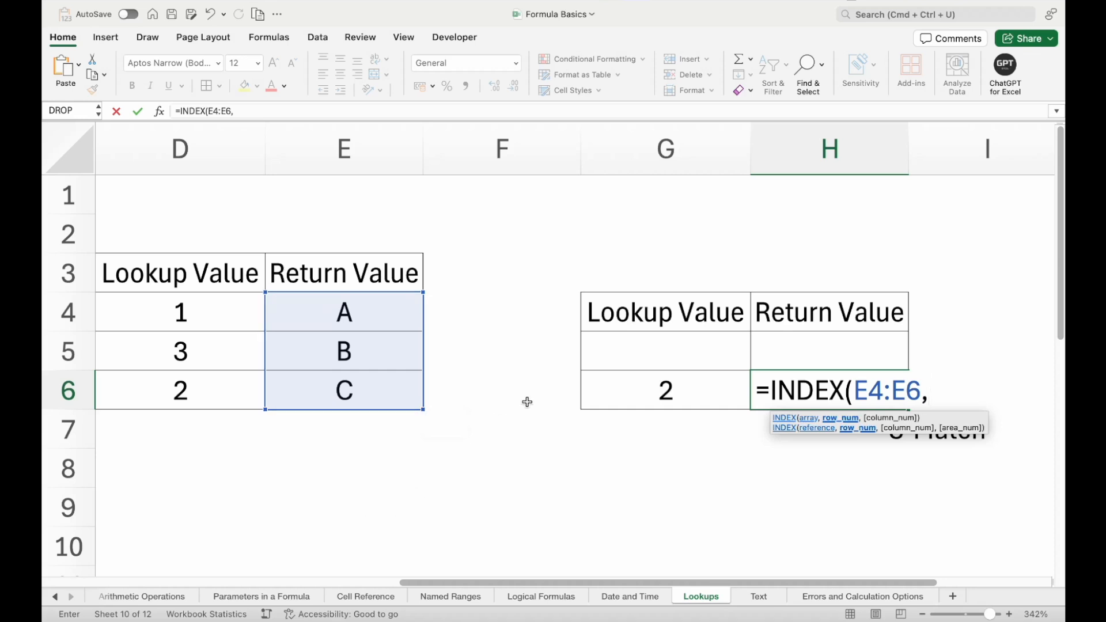
{"action": "type", "text": "H7"}
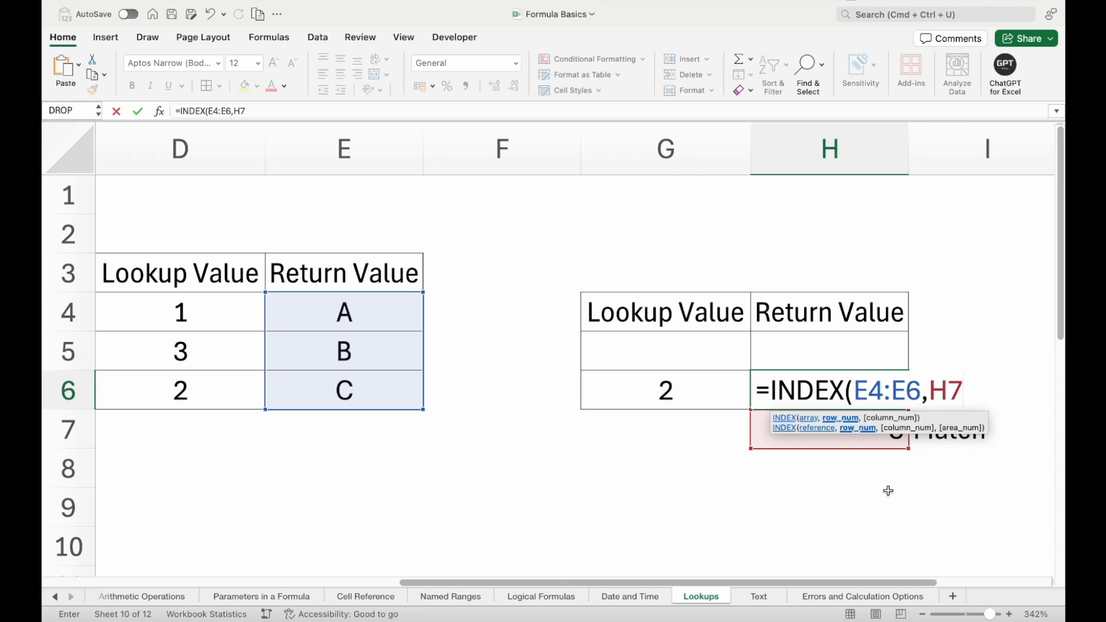
{"action": "type", "text": ")"}
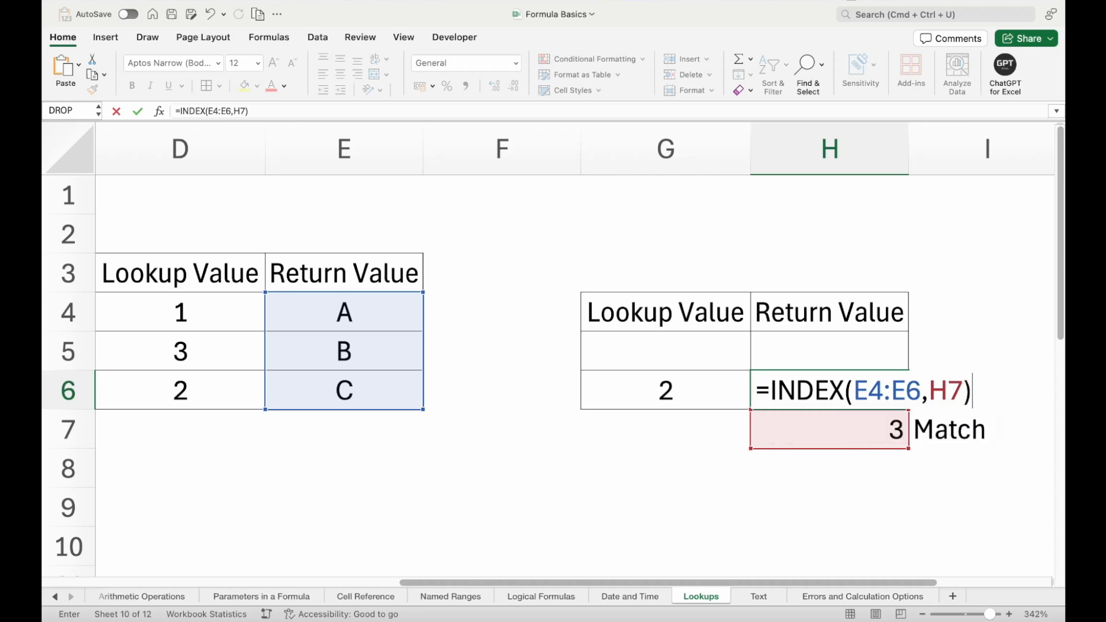
{"action": "key", "text": "Return"}
- Review the INDEX formula's array and row references in H6, along with the lookup value in G6
{"action": "left_click", "coordinate": [825, 385]}
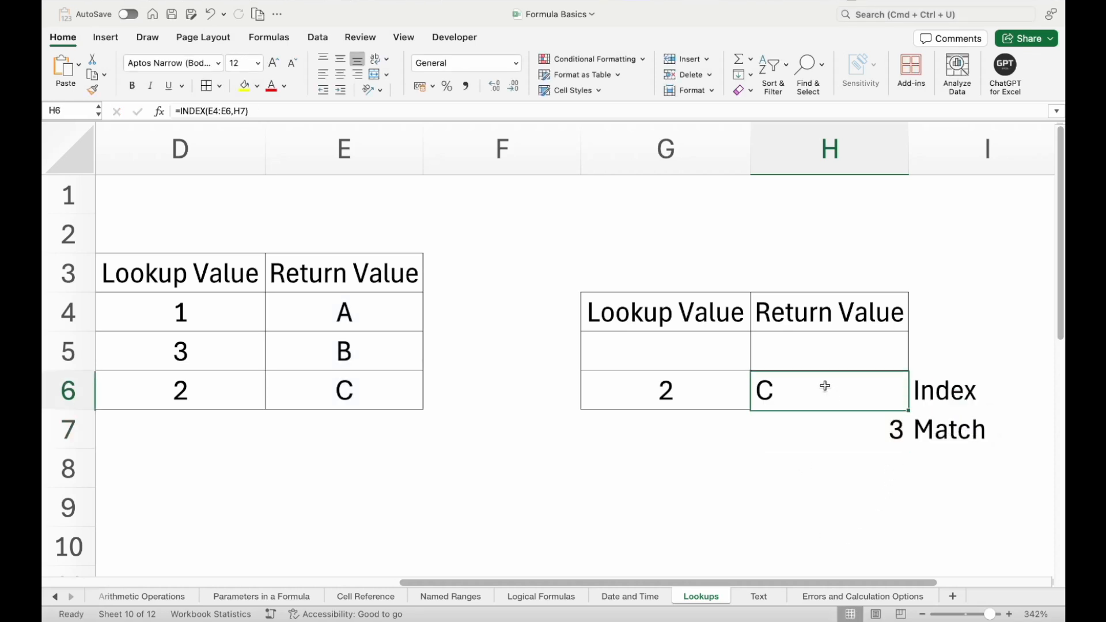
{"action": "double_click", "coordinate": [867, 392]}
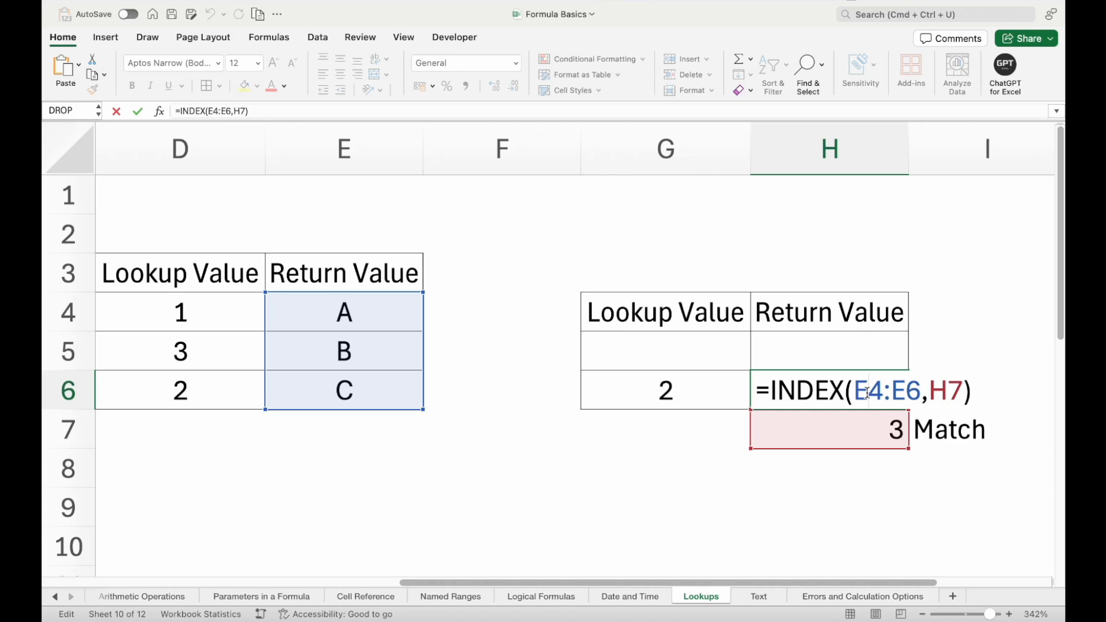
{"action": "key", "text": "Return"}
{"action": "left_click", "coordinate": [847, 384]}
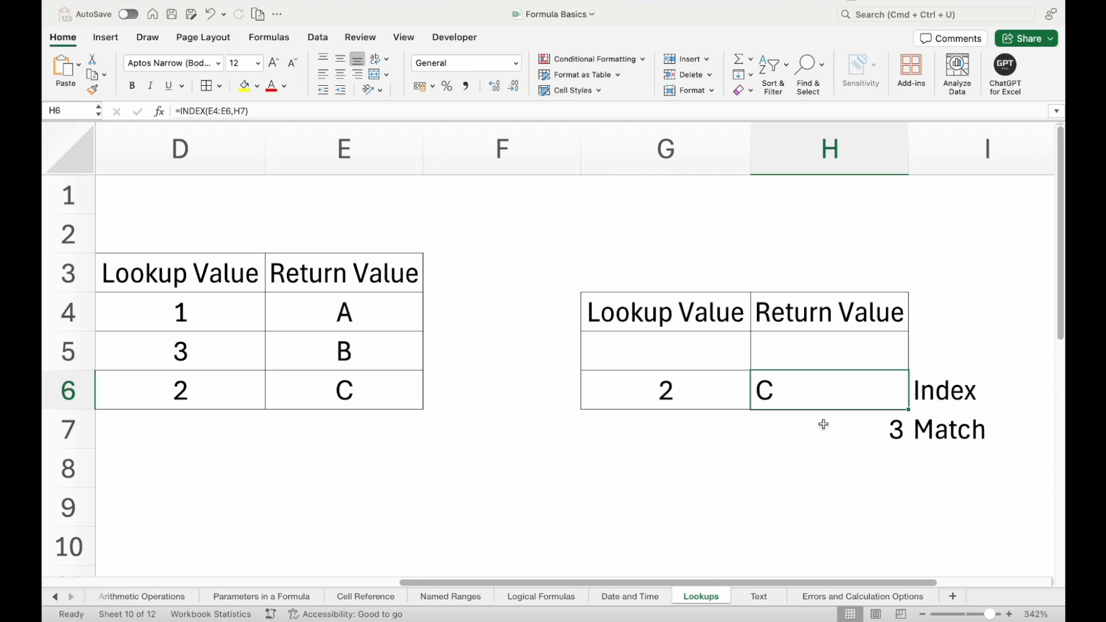
{"action": "left_click", "coordinate": [638, 398]}
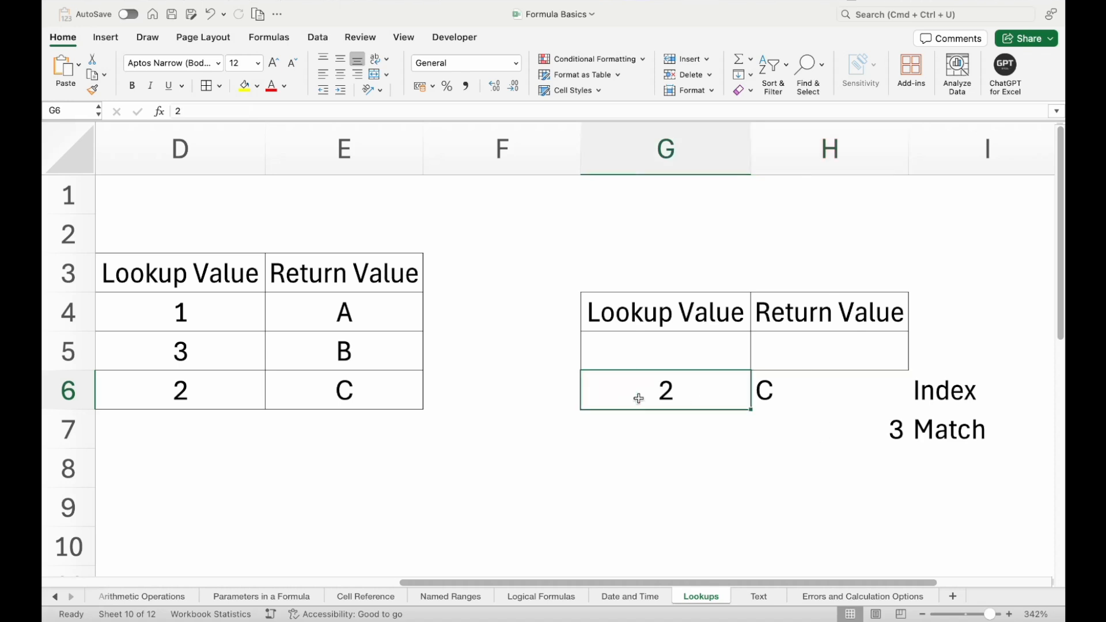
- Review the lookup values in D4 to D6, the return values in E4:E6 and the Index label in I6
{"action": "left_click", "coordinate": [160, 303]}
{"action": "left_click", "coordinate": [161, 345]}
{"action": "left_click", "coordinate": [161, 383]}
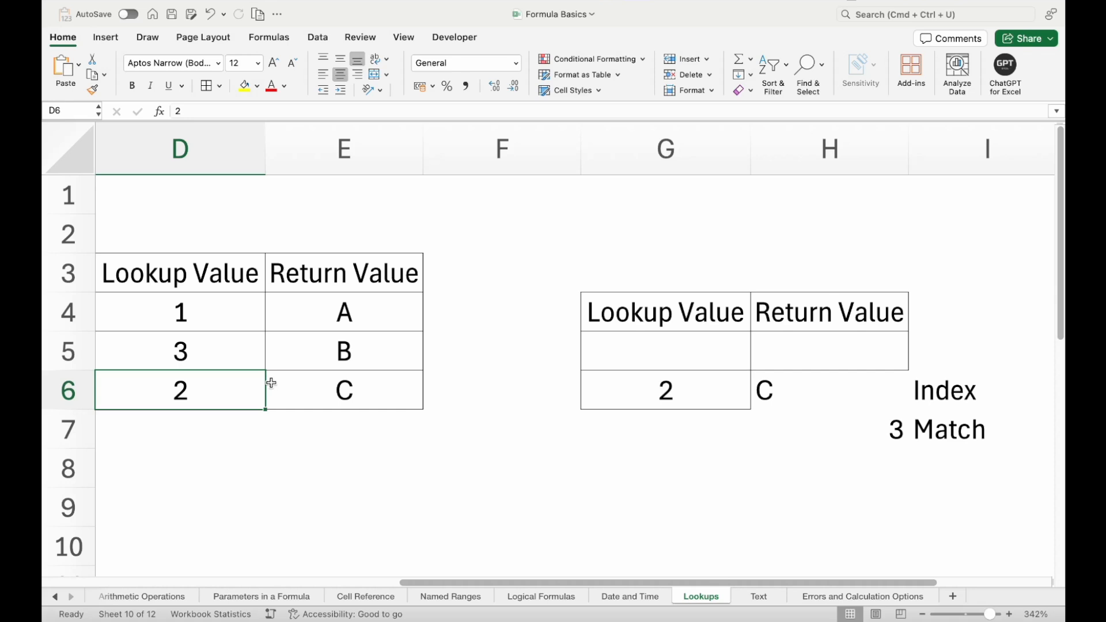
{"action": "left_click_drag", "start_coordinate": [343, 305], "coordinate": [346, 399]}
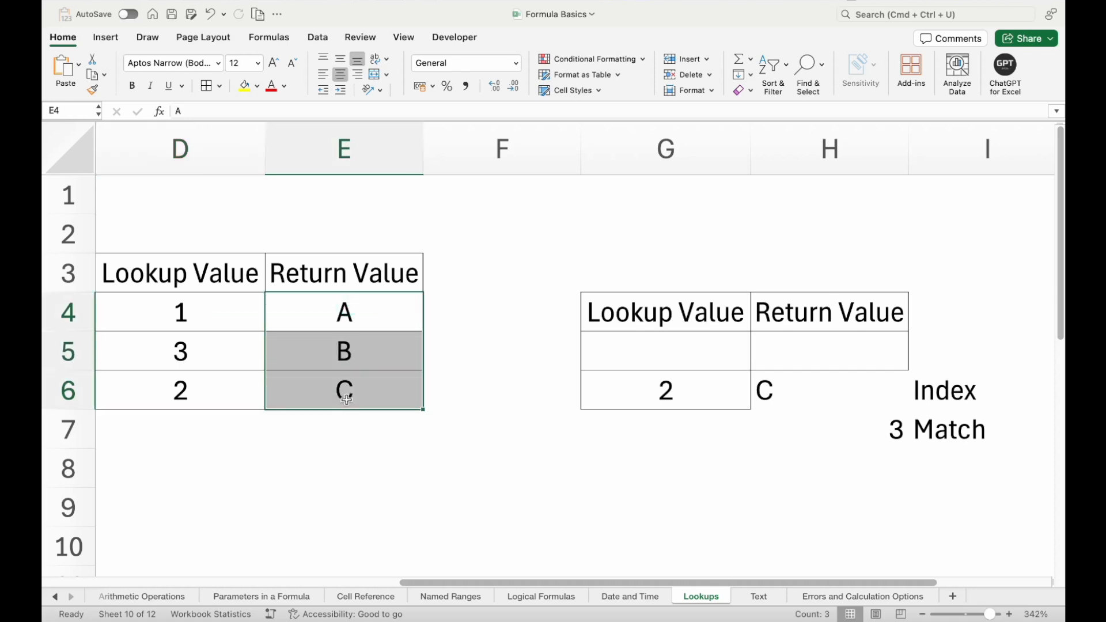
{"action": "left_click", "coordinate": [934, 395]}
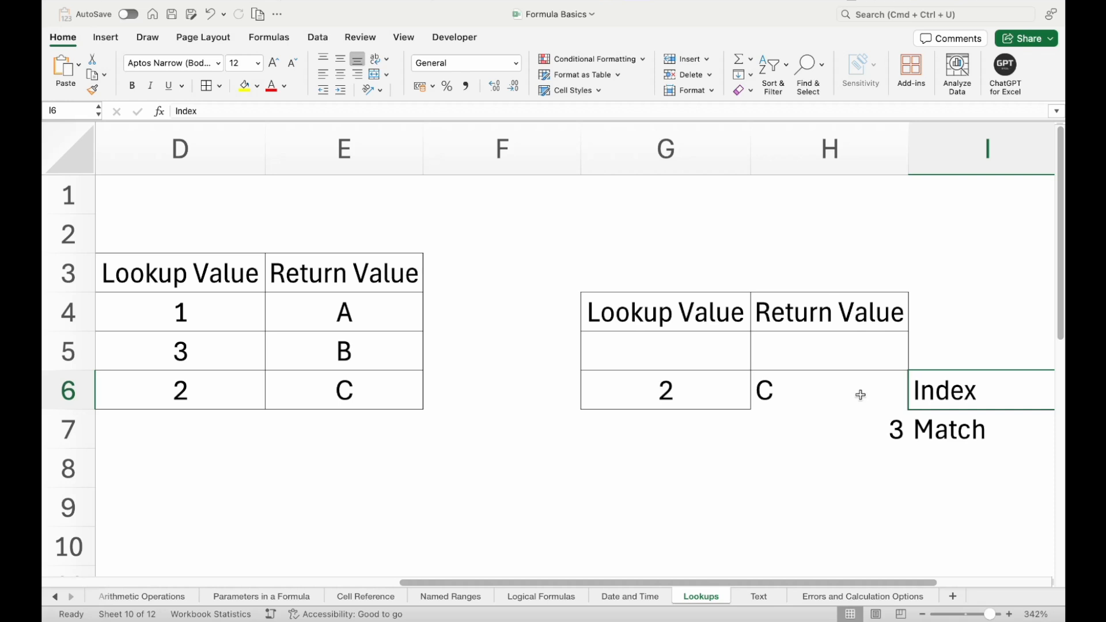
- Clear the Index and Match labels from column I beside the formula cells
{"action": "left_click_drag", "start_coordinate": [945, 348], "coordinate": [858, 406]}
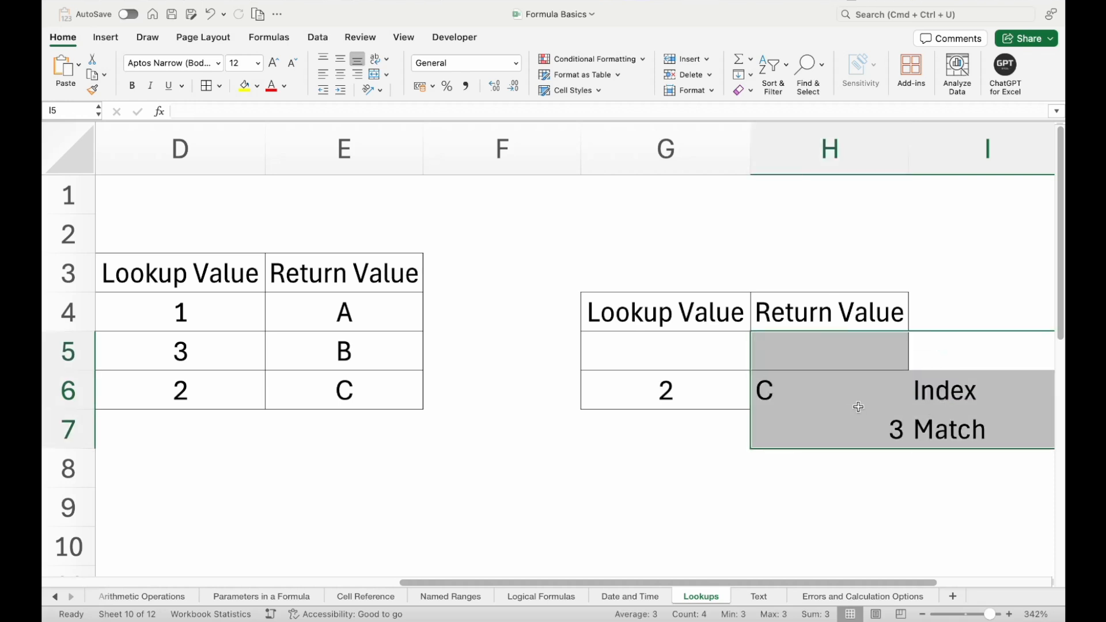
{"action": "key", "text": "Right"}
{"action": "key", "text": "Left"}
{"action": "key", "text": "shift+Down"}
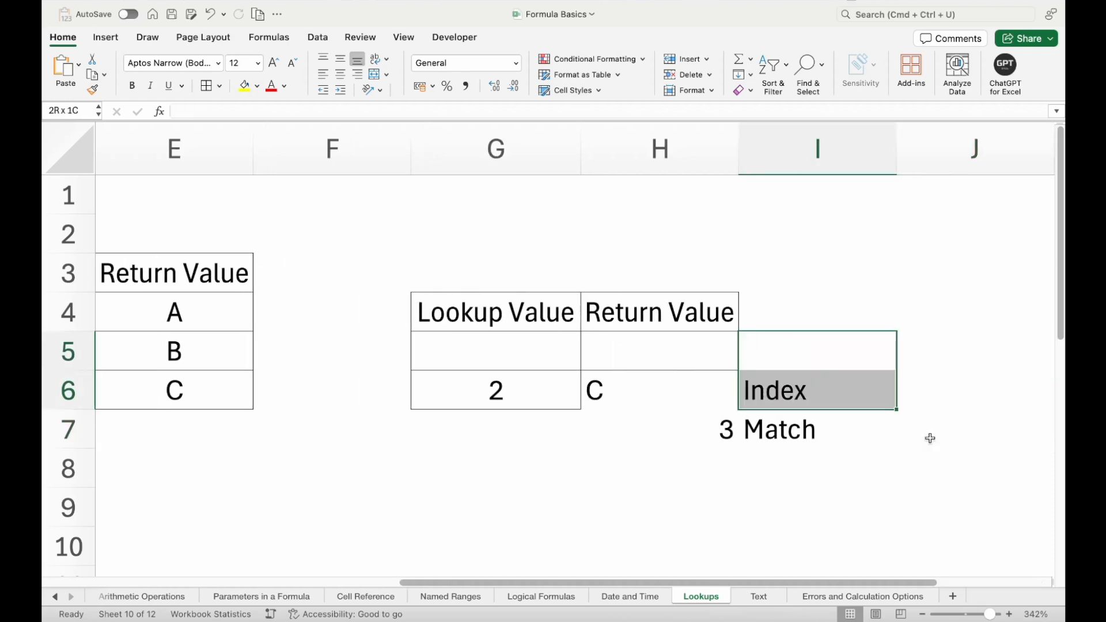
{"action": "key", "text": "shift+Down"}
{"action": "key", "text": "Delete"}
- Delete the standalone MATCH formula from H7 and dismiss the resulting alert
{"action": "left_click", "coordinate": [703, 433]}
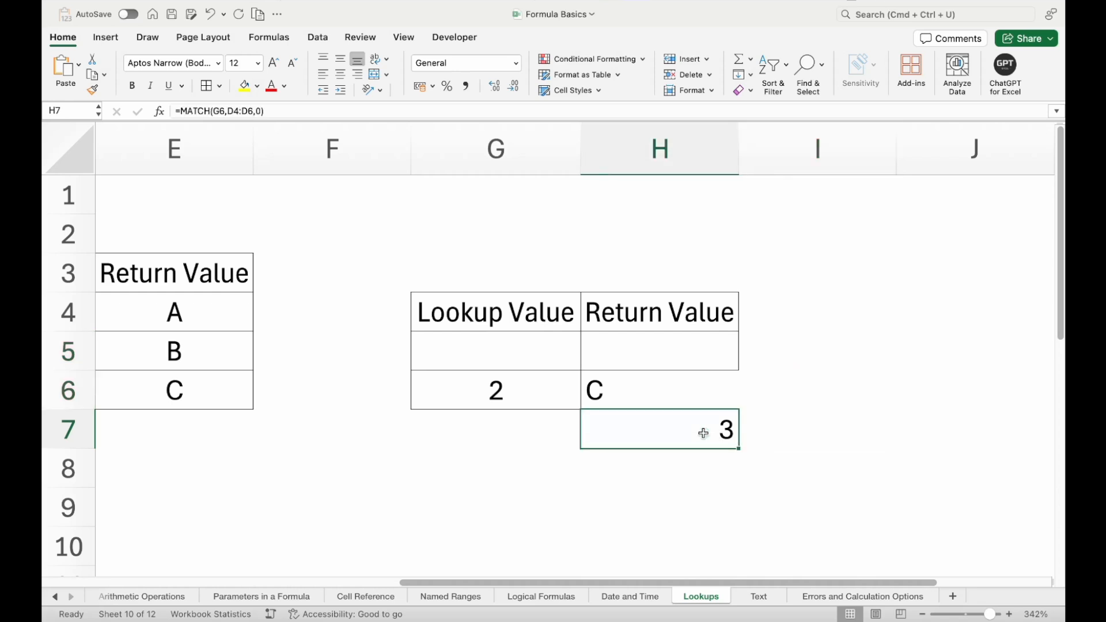
{"action": "key", "text": "Delete"}
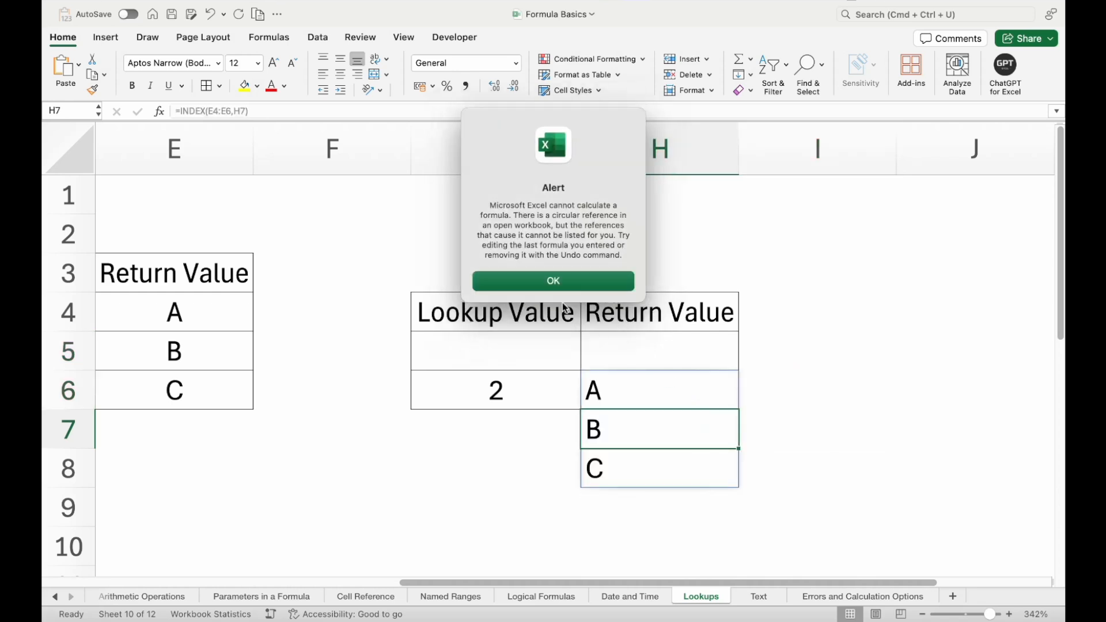
{"action": "left_click", "coordinate": [561, 283]}
- Start a new INDEX formula in H6 with the return values E4:E6 as its array
{"action": "left_click", "coordinate": [659, 384]}
{"action": "type", "text": "="}
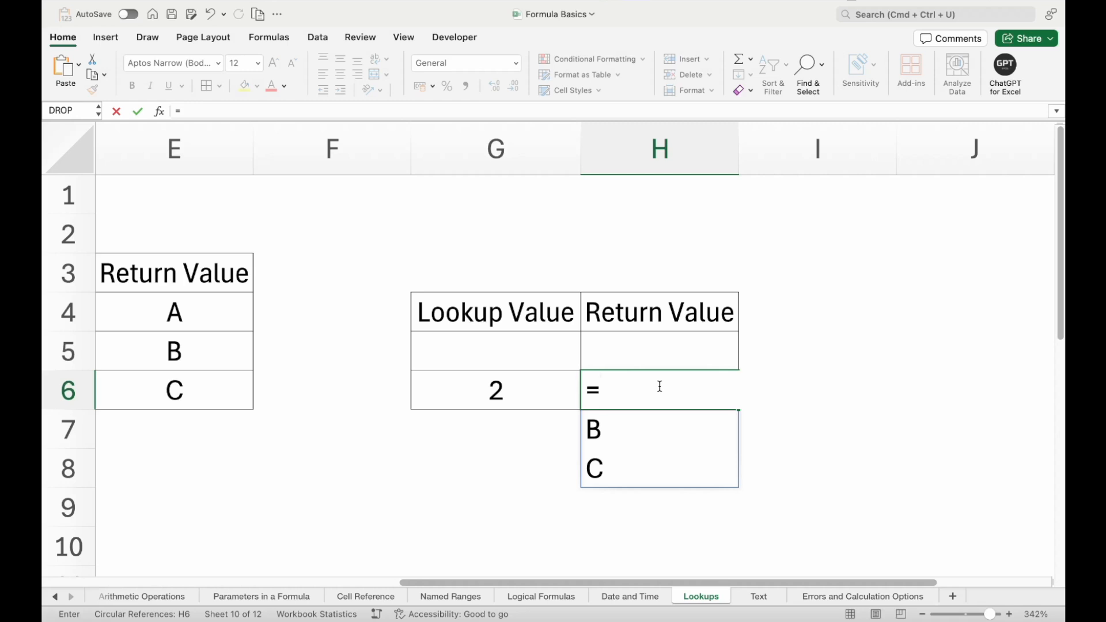
{"action": "type", "text": "in"}
{"action": "key", "text": "Tab"}
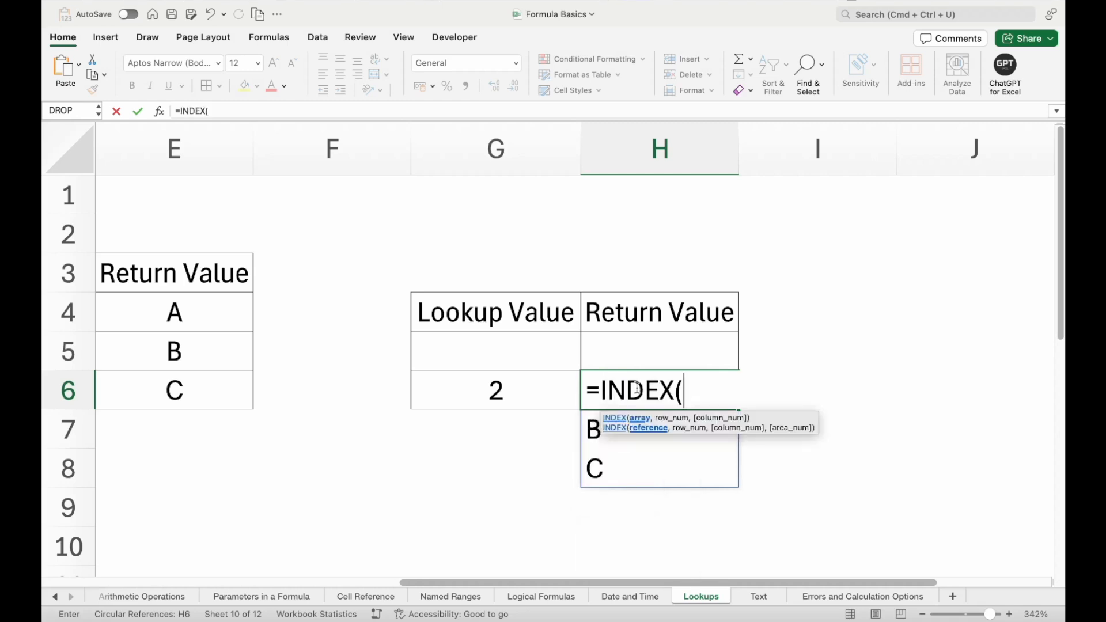
{"action": "scroll", "coordinate": [523, 391], "scroll_direction": "left", "scroll_amount": 2}
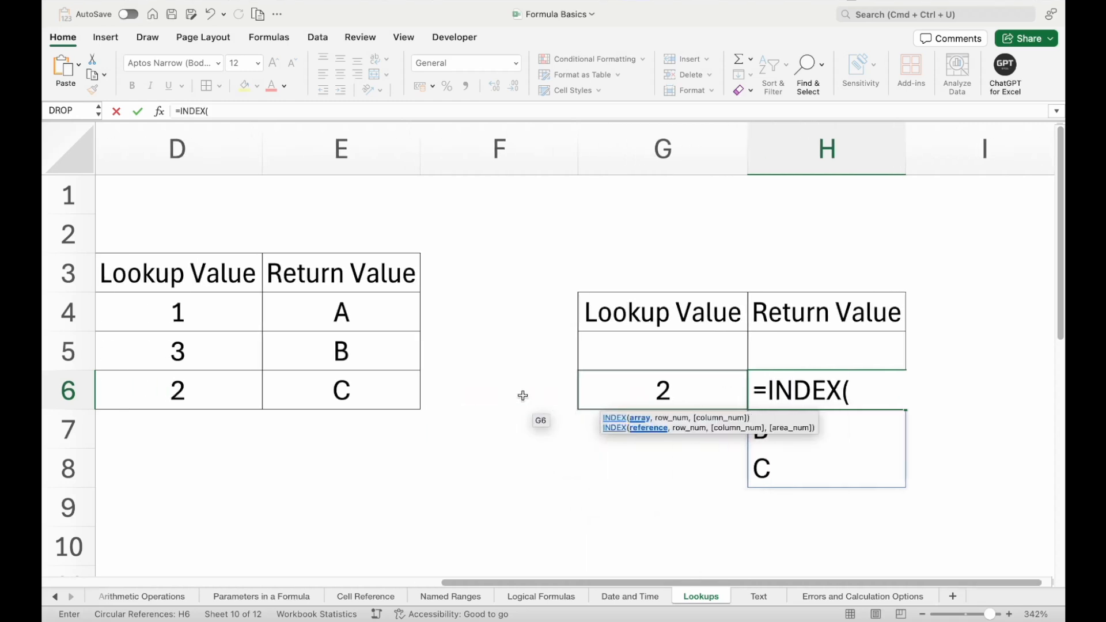
{"action": "left_click_drag", "start_coordinate": [357, 312], "coordinate": [357, 387]}
{"action": "type", "text": ","}
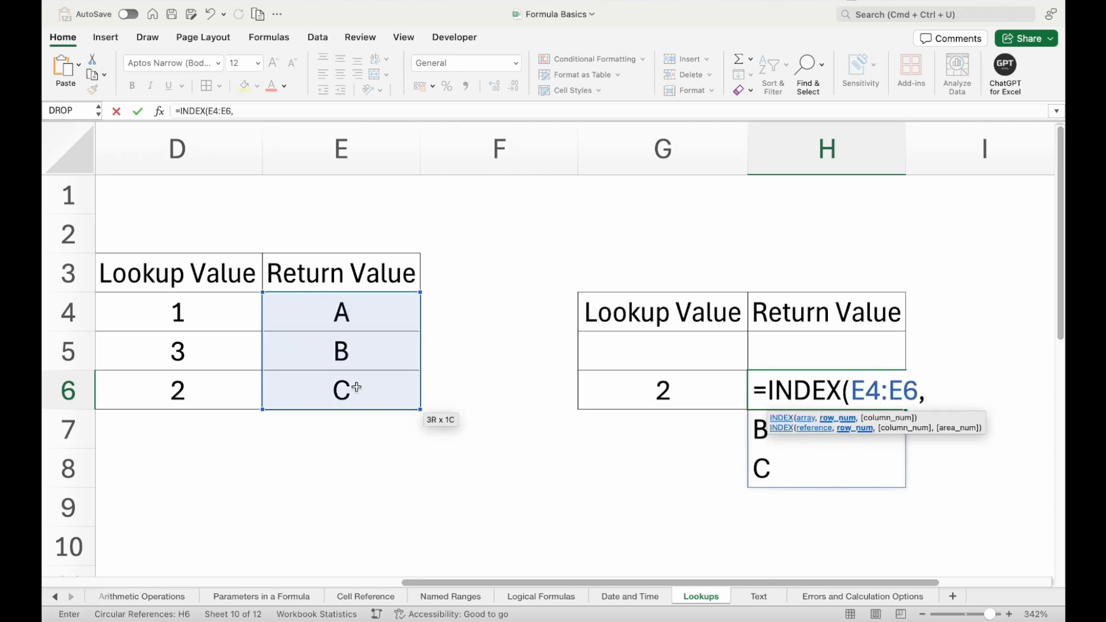
{"action": "type", "text": "mat"}
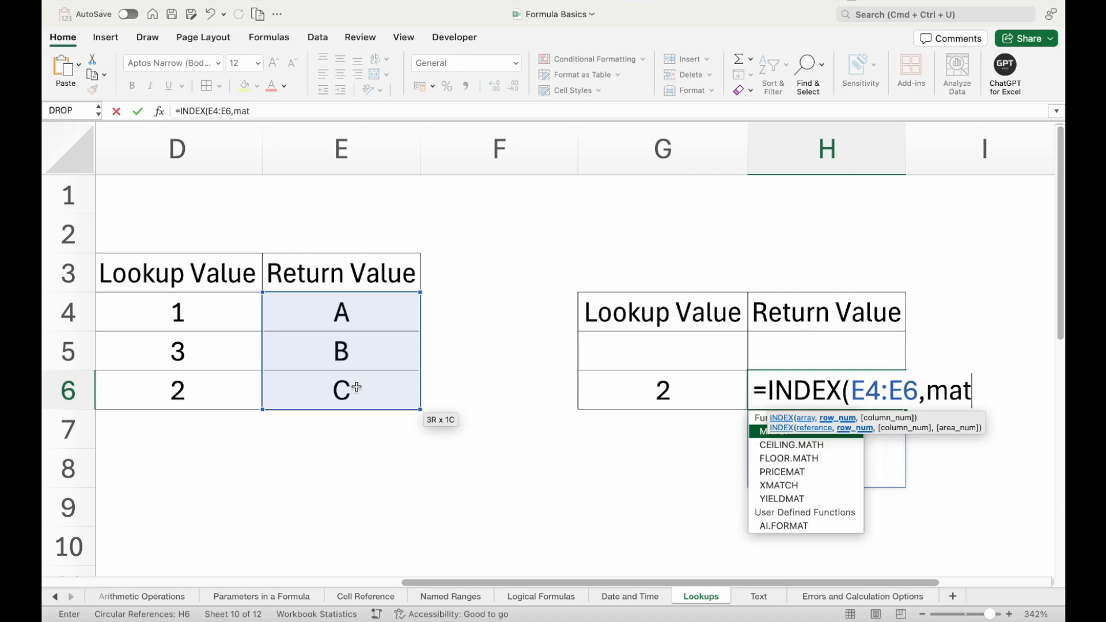
- Nest MATCH(G6,D4:D6) as the row number, entering =INDEX(E4:E6,MATCH(G6,D4:D6)) in H6
{"action": "key", "text": "Tab"}
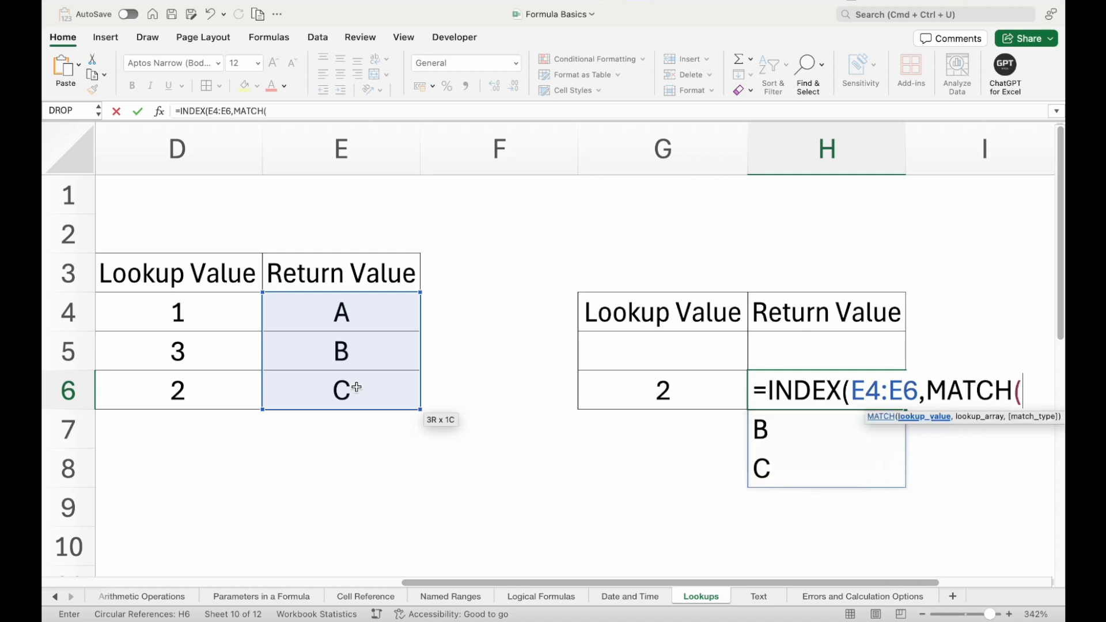
{"action": "left_click", "coordinate": [592, 384]}
{"action": "type", "text": ","}
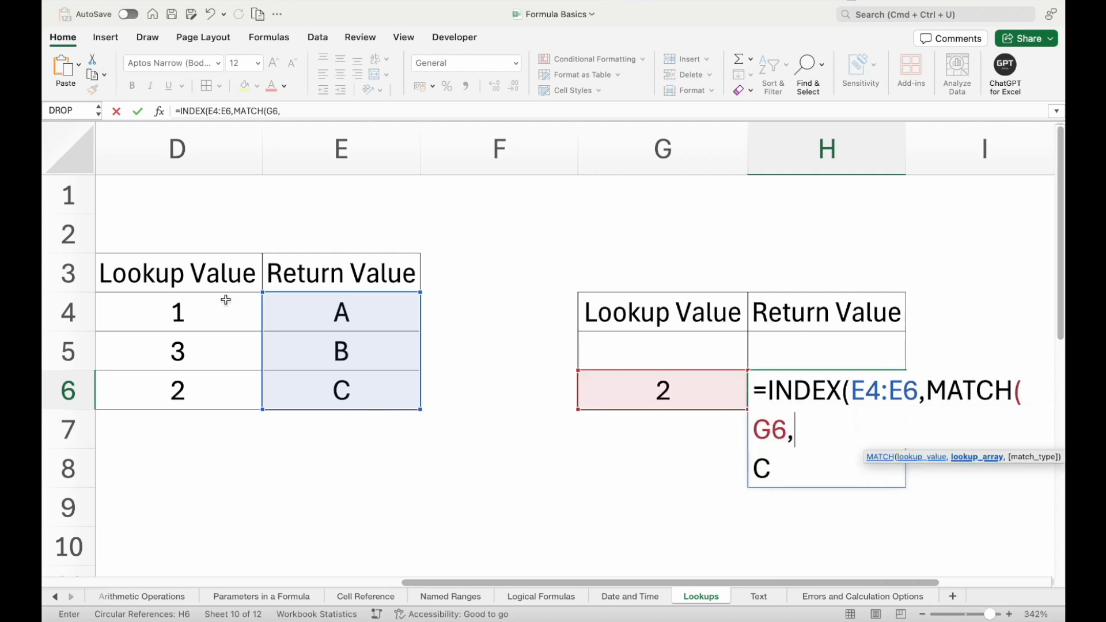
{"action": "left_click_drag", "start_coordinate": [137, 309], "coordinate": [142, 381]}
{"action": "type", "text": ")"}
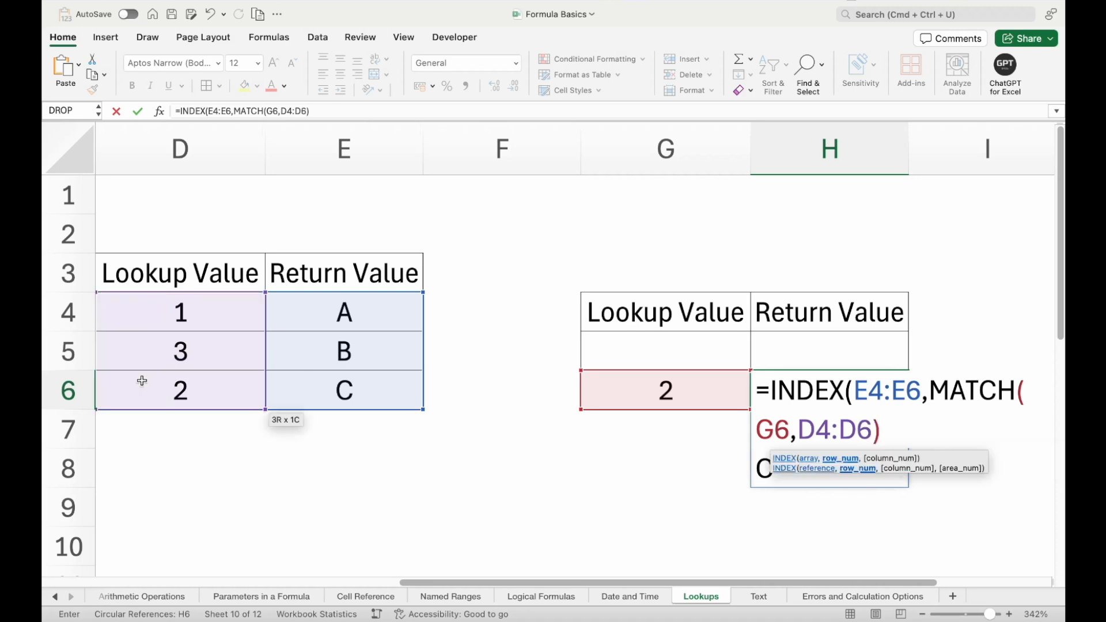
{"action": "type", "text": ")"}
{"action": "key", "text": "Return"}
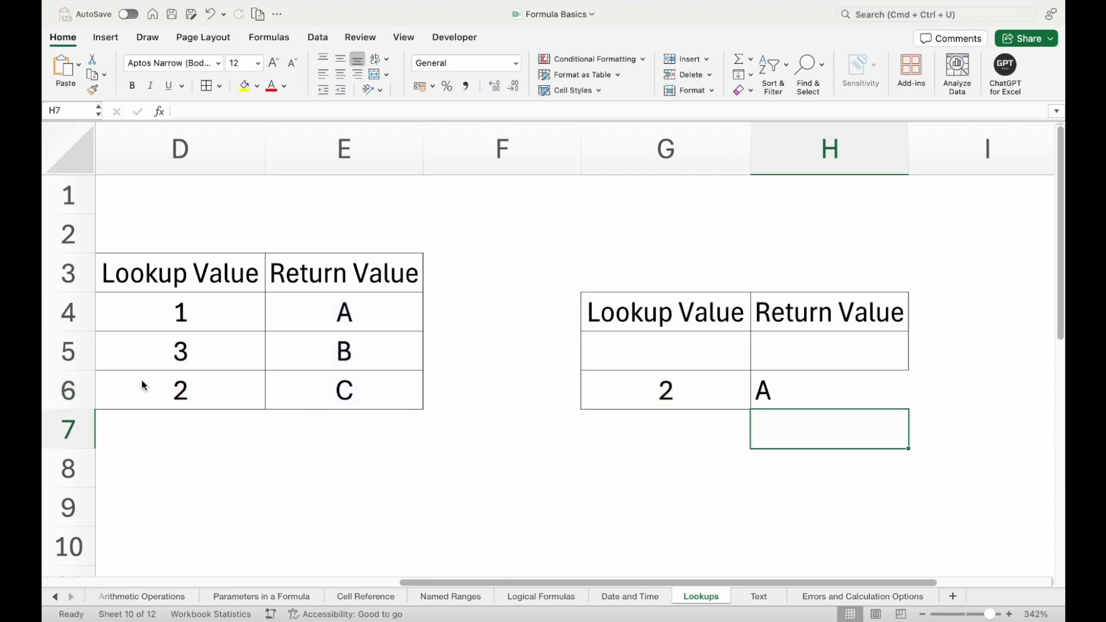
- Add the exact match type 0 to the nested MATCH in H6, making it =INDEX(E4:E6,MATCH(G6,D4:D6,0))
{"action": "key", "text": "Up"}
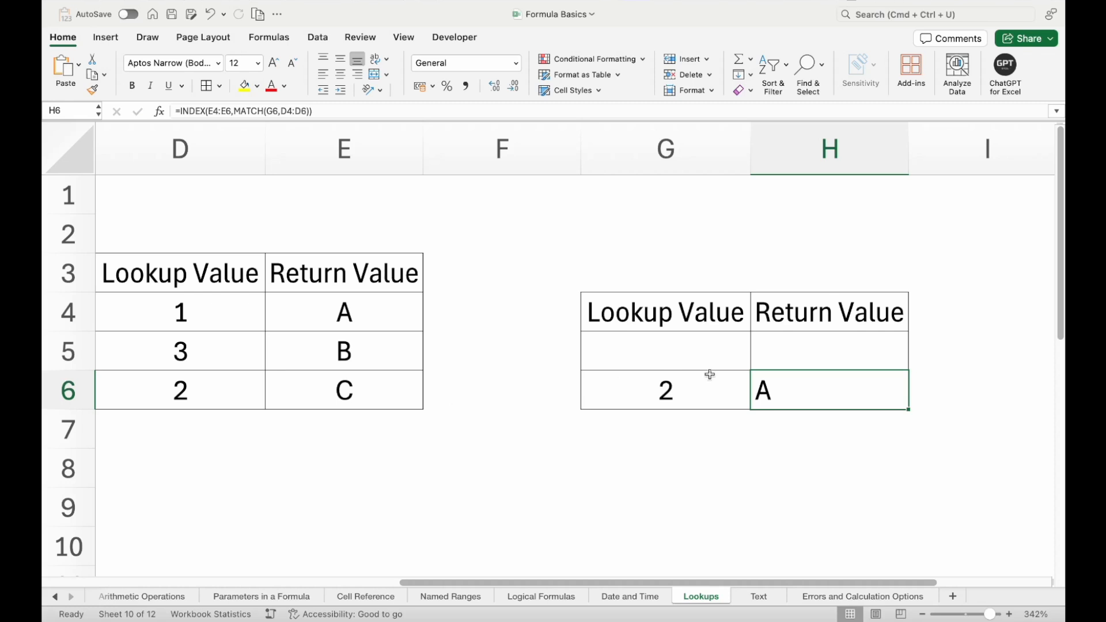
{"action": "key", "text": "Down"}
{"action": "double_click", "coordinate": [815, 397]}
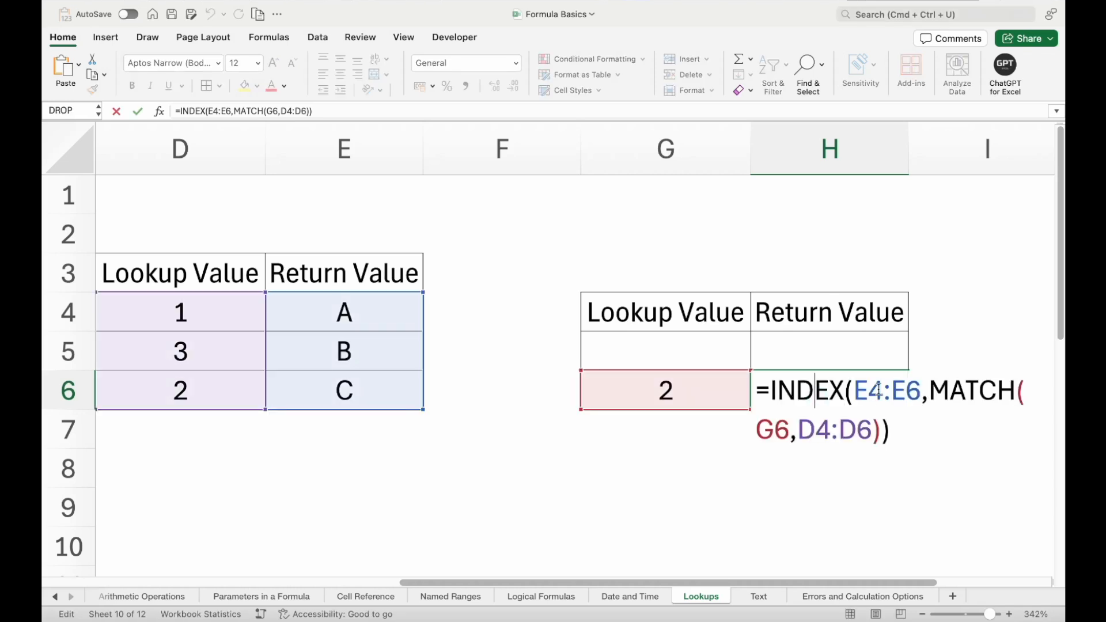
{"action": "left_click", "coordinate": [854, 393]}
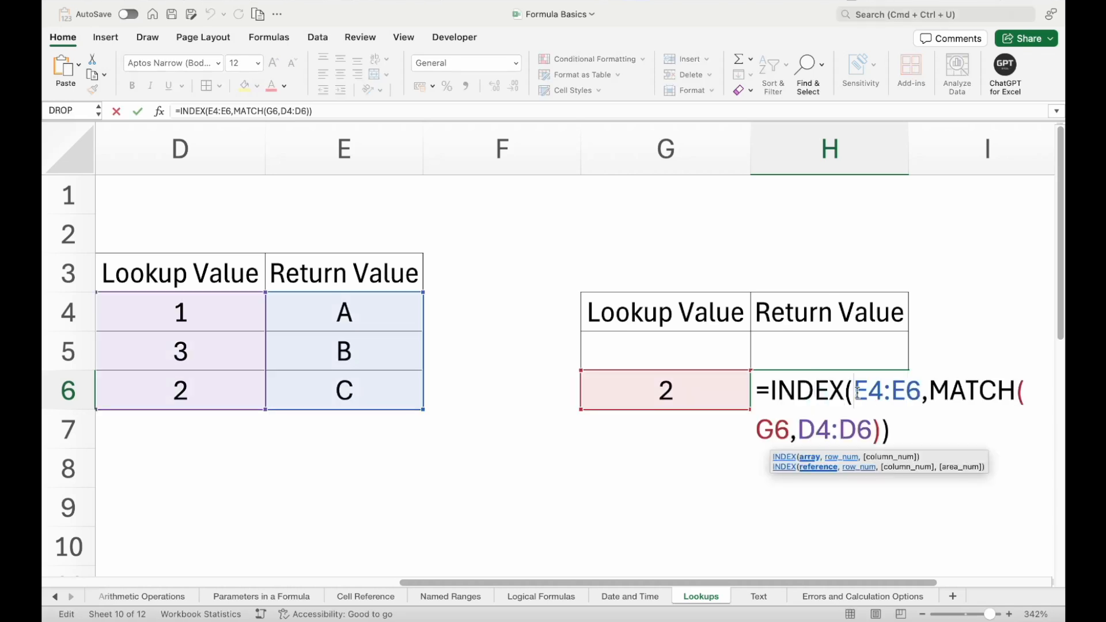
{"action": "left_click", "coordinate": [872, 436]}
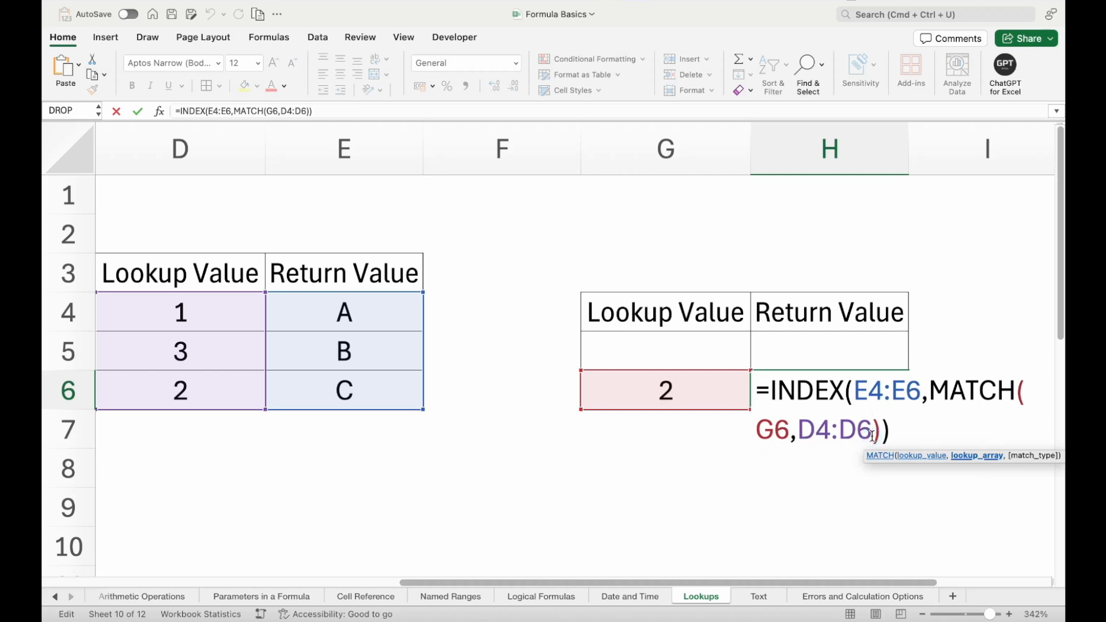
{"action": "type", "text": ",0"}
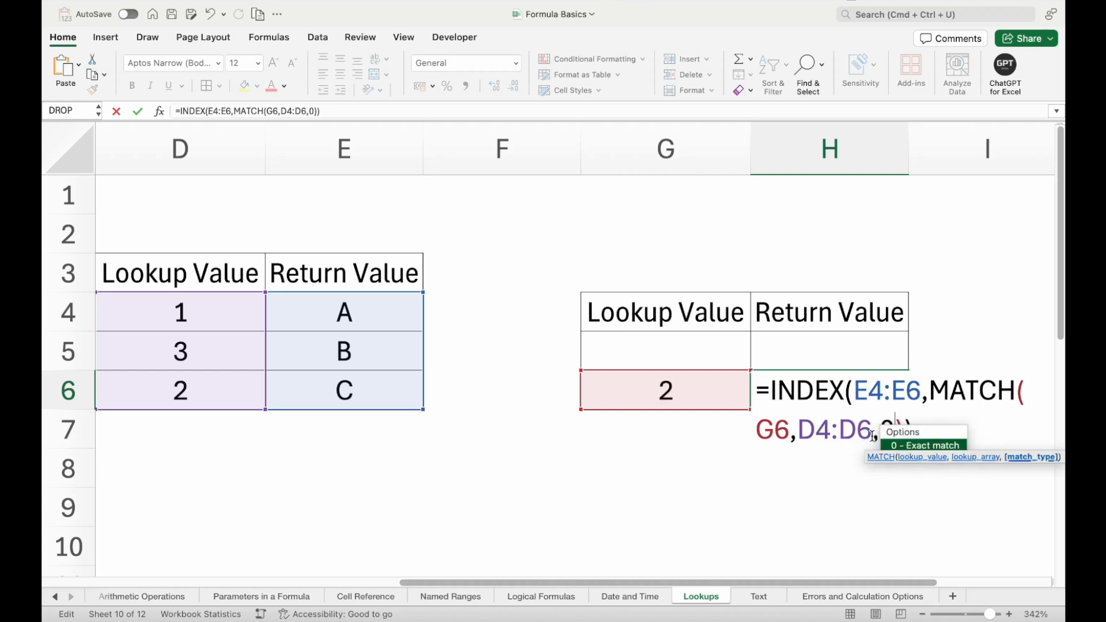
{"action": "key", "text": "Return"}
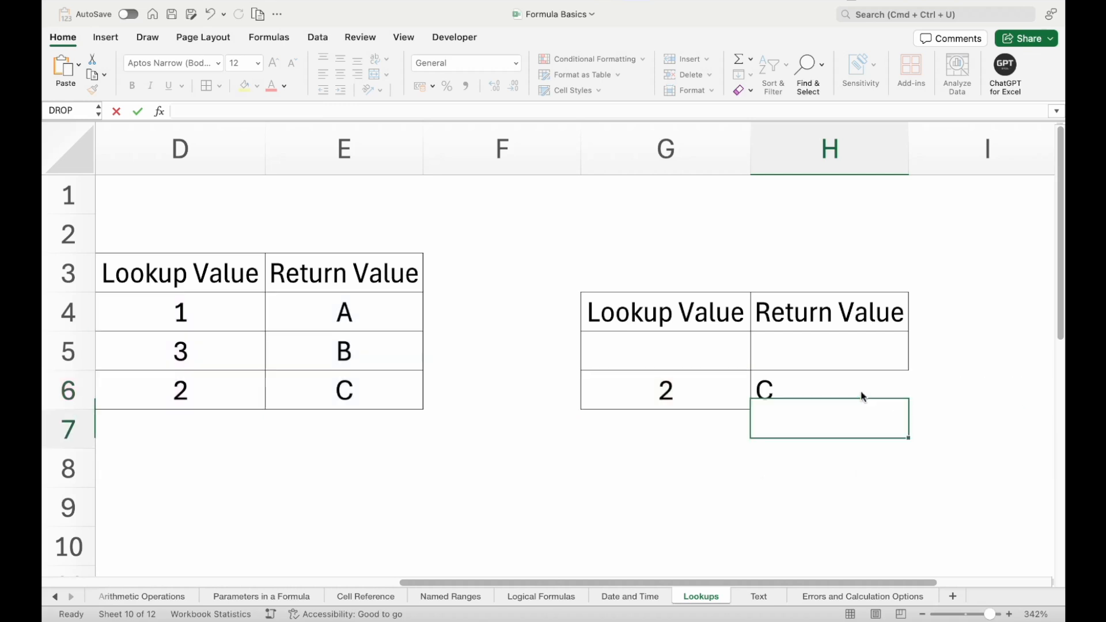
- Compare the combined formula's result in H6 and the lookup value in G6 with the source table columns D and E
{"action": "left_click", "coordinate": [847, 396]}
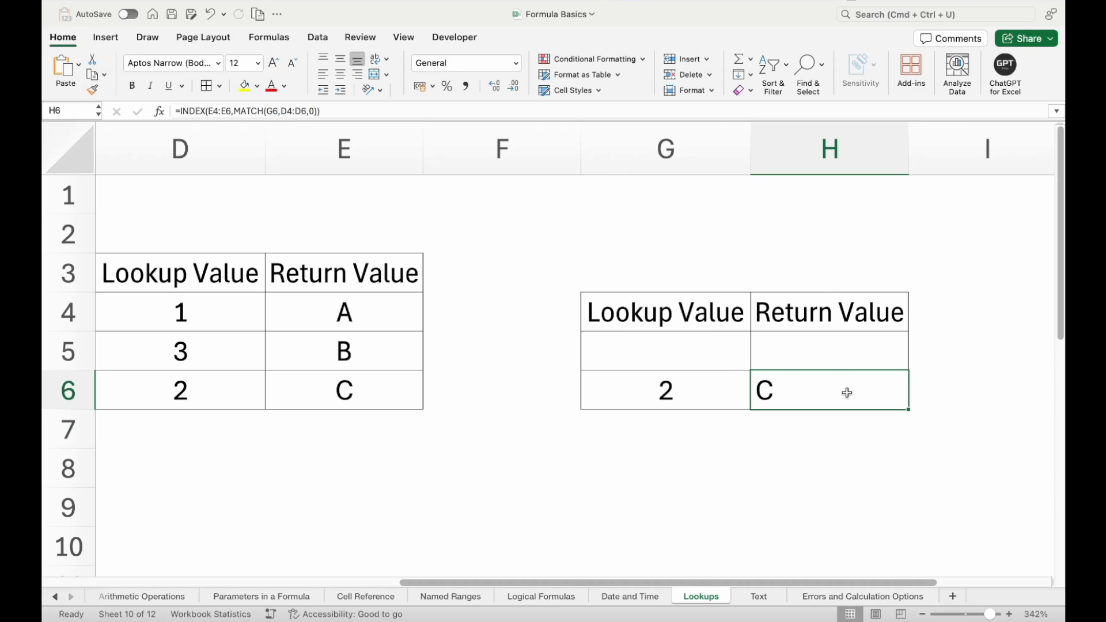
{"action": "left_click", "coordinate": [701, 393]}
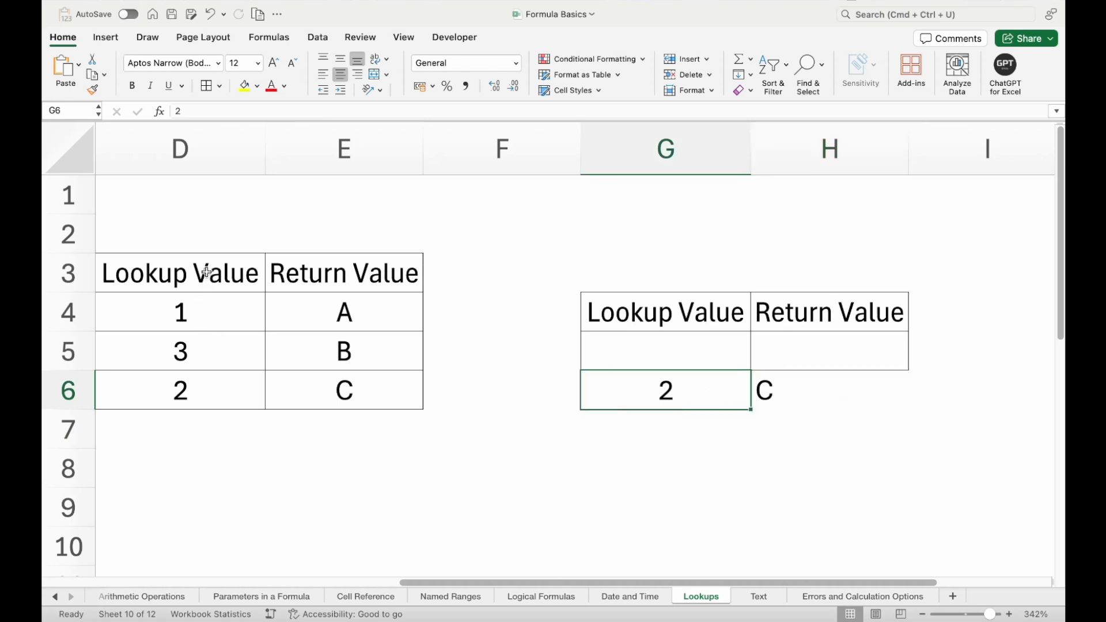
{"action": "left_click_drag", "start_coordinate": [204, 273], "coordinate": [211, 391]}
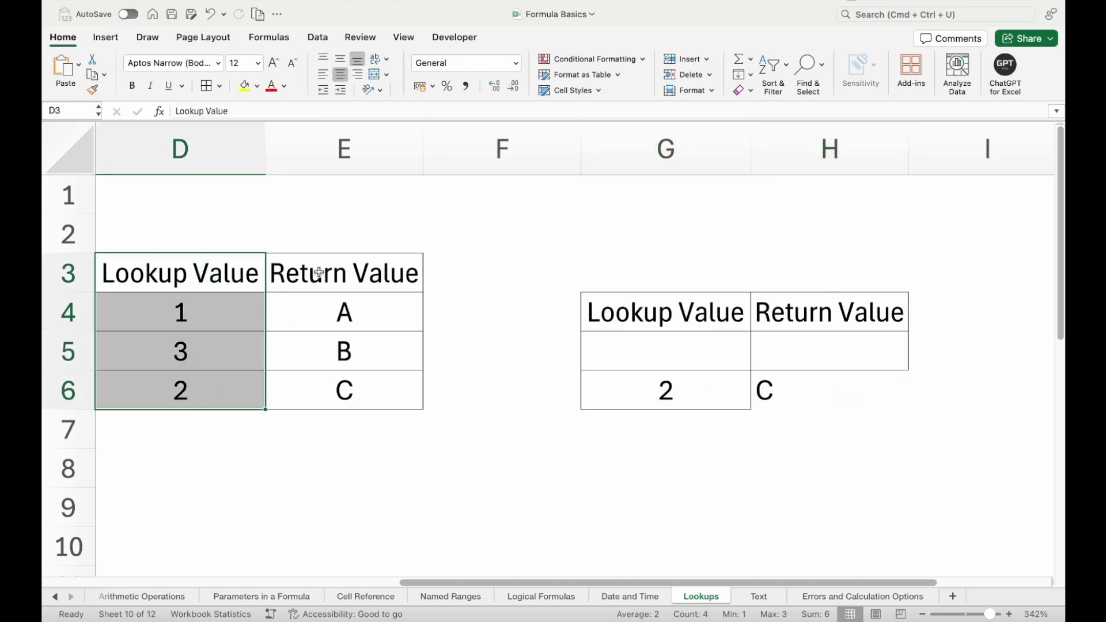
{"action": "left_click_drag", "start_coordinate": [317, 275], "coordinate": [327, 402]}
{"action": "left_click", "coordinate": [411, 399]}
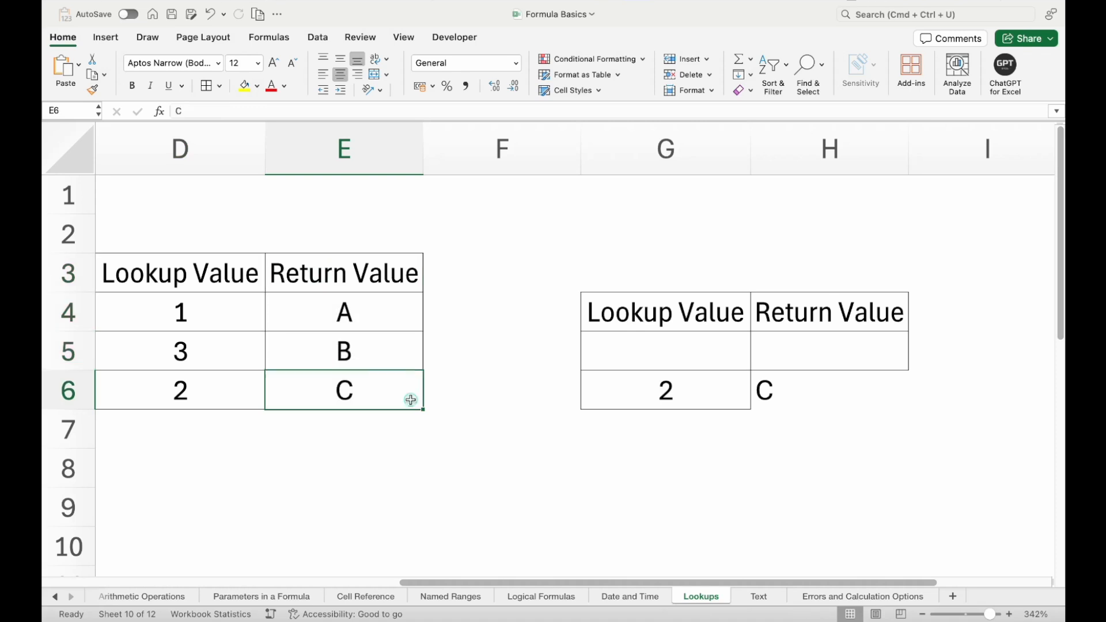
- Test the combined formula with lookup values 1 and 3 in G6, leaving 3 in the cell
{"action": "left_click", "coordinate": [654, 395]}
{"action": "type", "text": "1"}
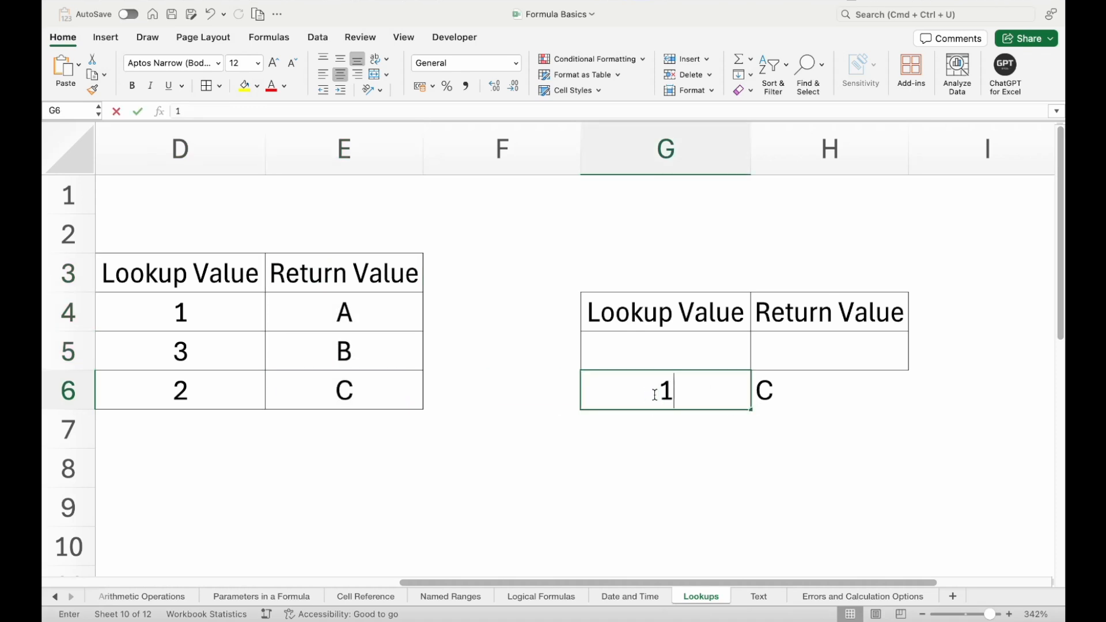
{"action": "key", "text": "Return"}
{"action": "left_click", "coordinate": [656, 397]}
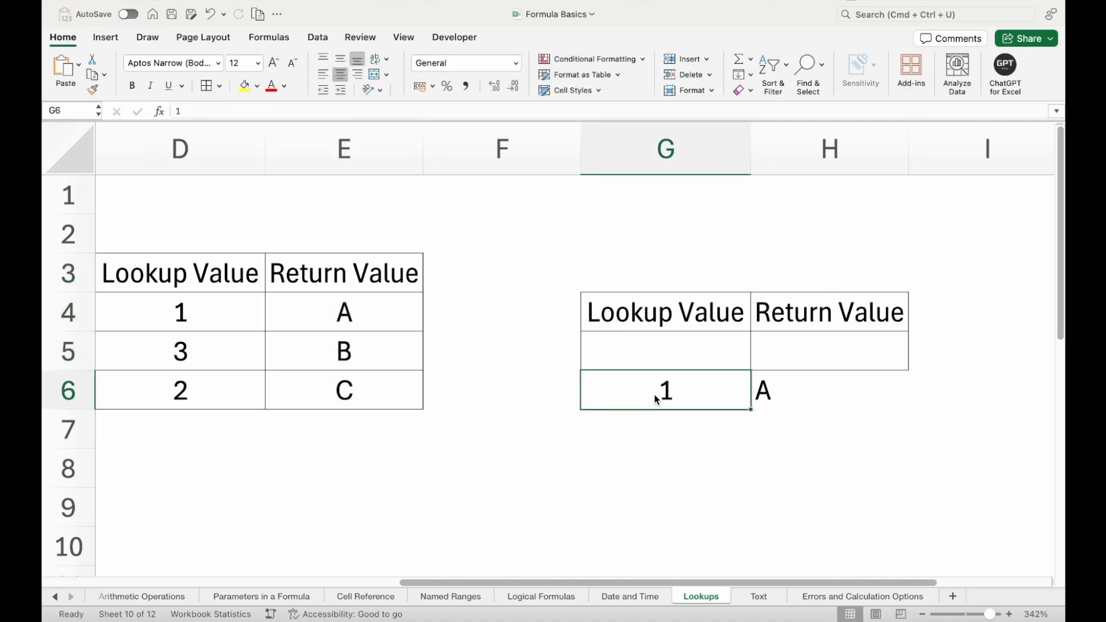
{"action": "type", "text": "3"}
{"action": "key", "text": "Return"}
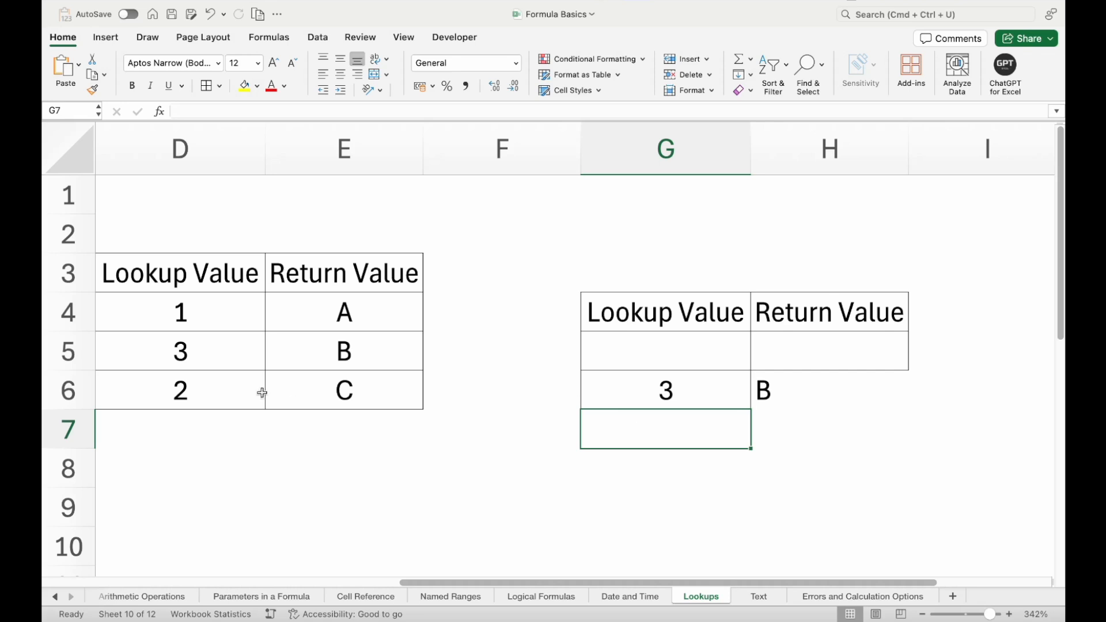
- Set D6 to 3 to test a duplicate lookup value, and compare the result in H6 with row 5 of the source table
{"action": "left_click", "coordinate": [201, 384]}
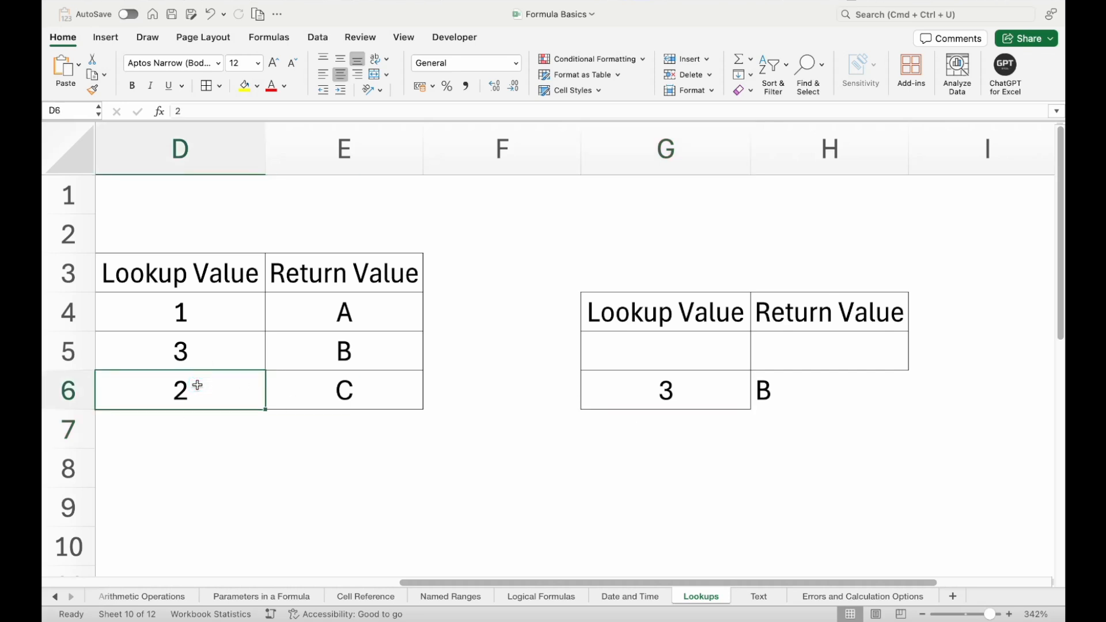
{"action": "type", "text": "3"}
{"action": "key", "text": "Return"}
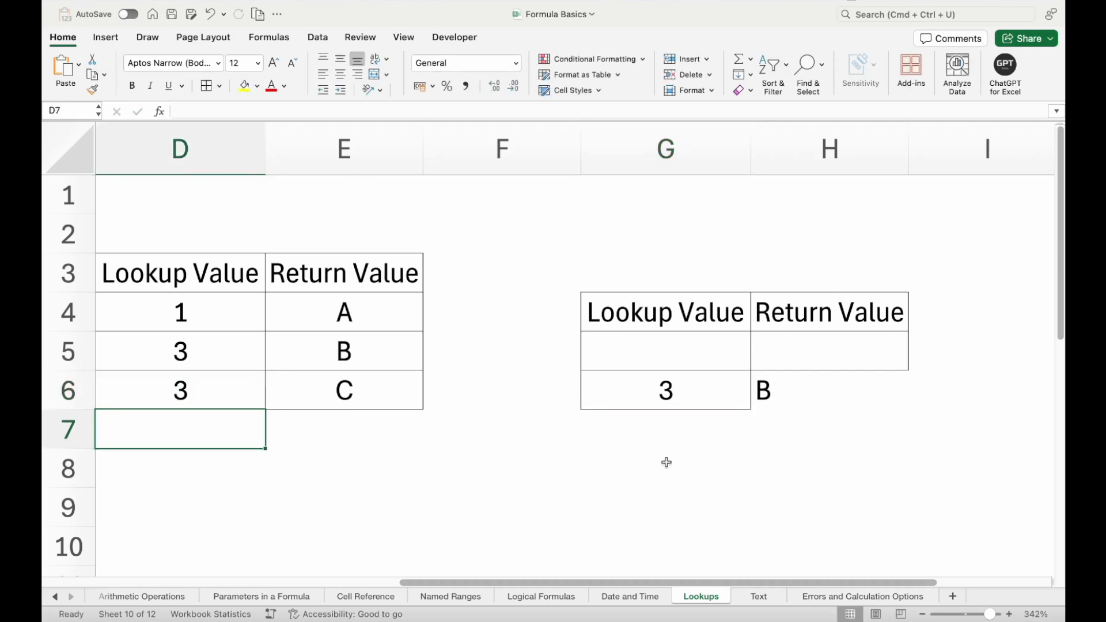
{"action": "left_click", "coordinate": [761, 386]}
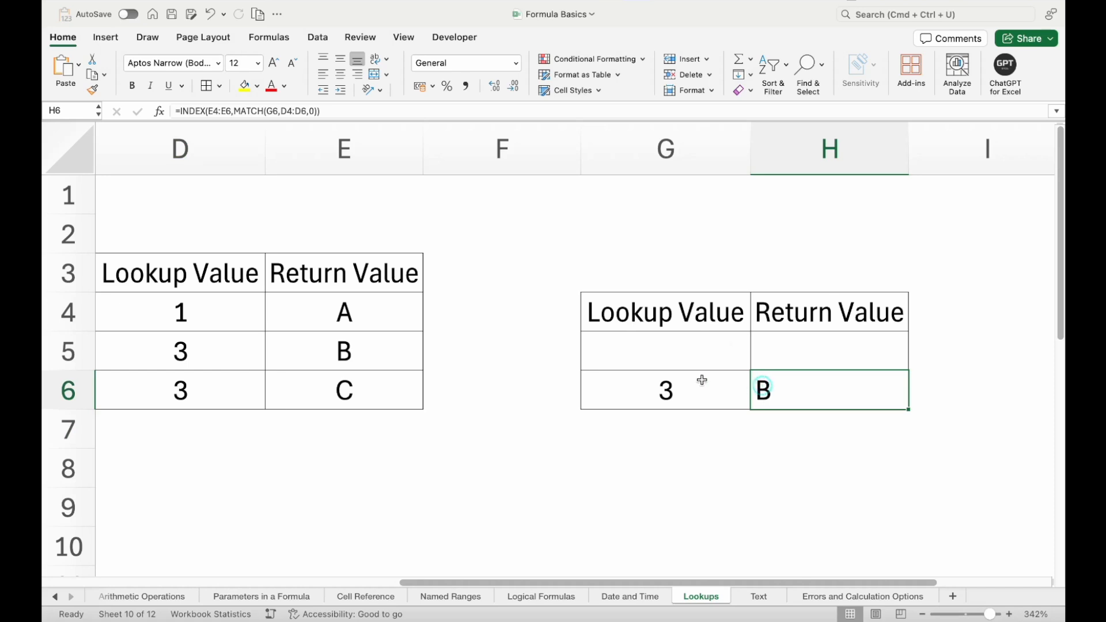
{"action": "left_click_drag", "start_coordinate": [244, 349], "coordinate": [299, 350]}
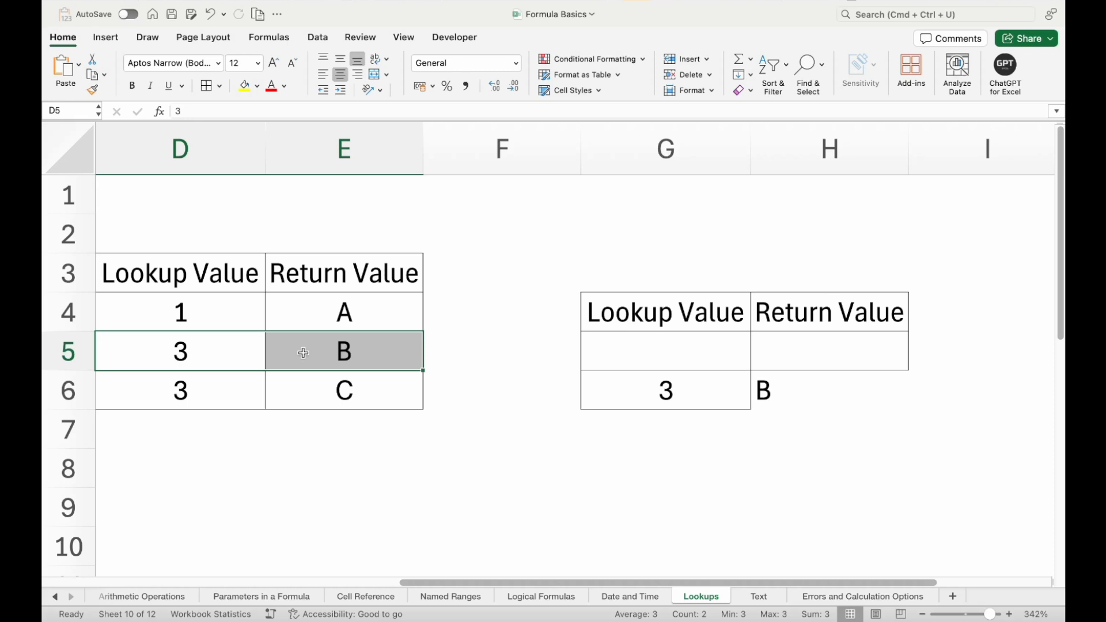
- Set the lookup value in D6 of the source table to 2
{"action": "key", "text": "Left"}
{"action": "key", "text": "Right"}
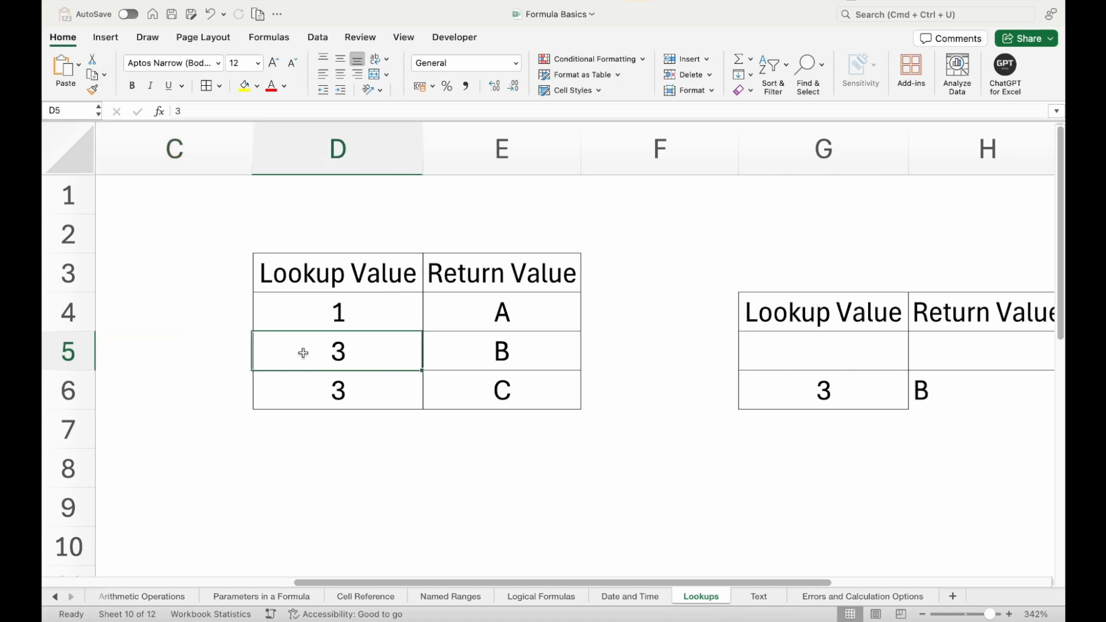
{"action": "key", "text": "Down"}
{"action": "type", "text": "2"}
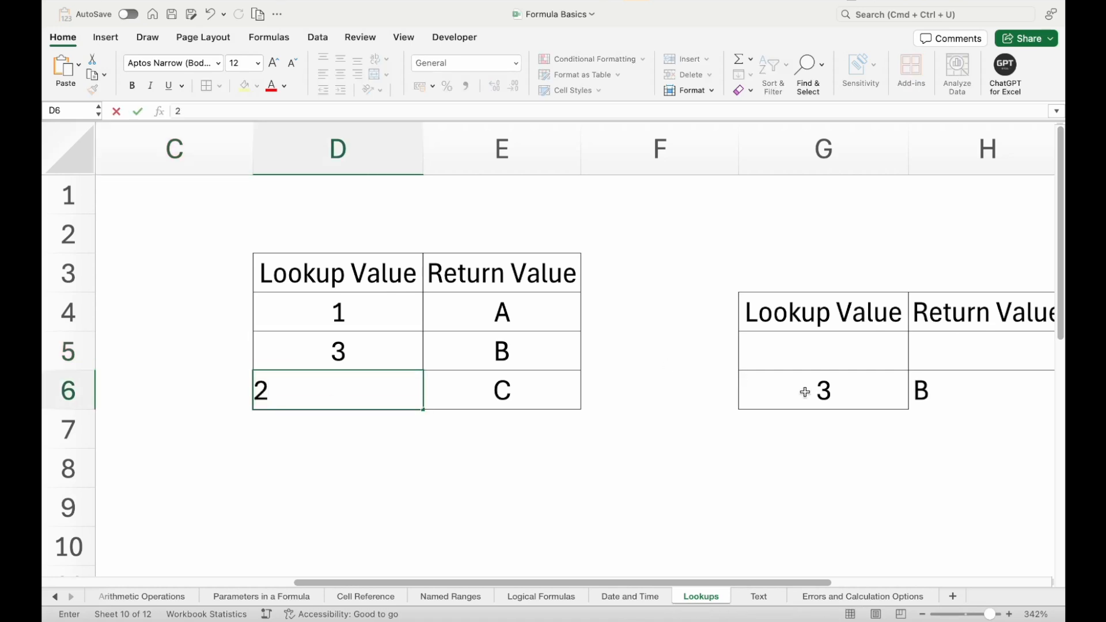
{"action": "key", "text": "Return"}
- Set G6 to C to test looking up an entry from the source table's Return Value column
{"action": "left_click", "coordinate": [823, 392]}
{"action": "scroll", "coordinate": [823, 392], "scroll_direction": "right", "scroll_amount": 3}
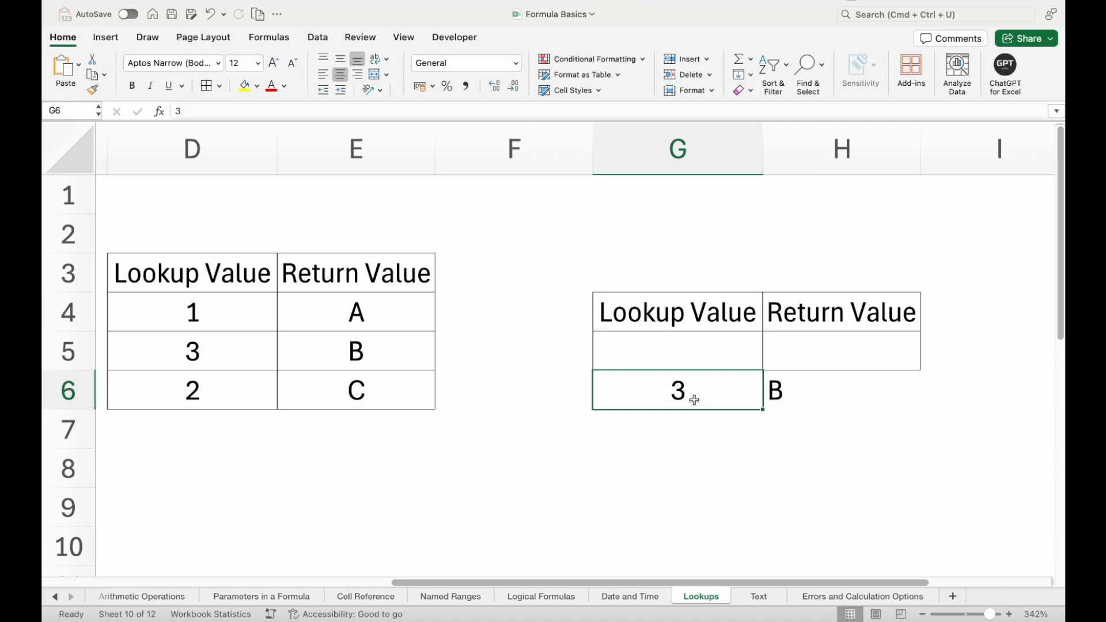
{"action": "left_click_drag", "start_coordinate": [333, 278], "coordinate": [339, 405]}
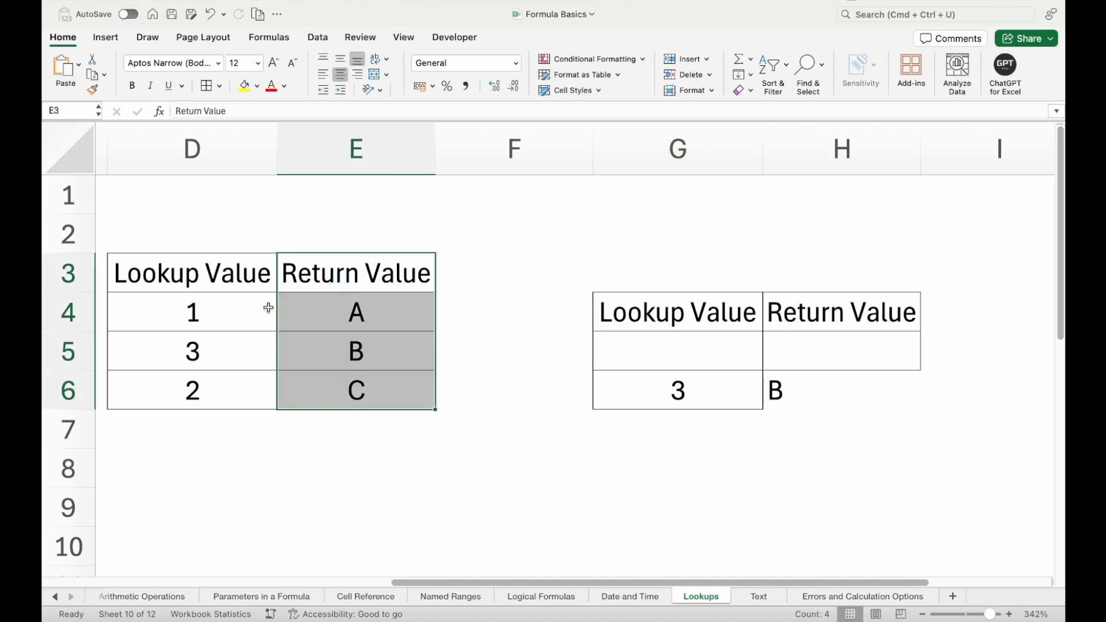
{"action": "left_click_drag", "start_coordinate": [216, 274], "coordinate": [208, 380]}
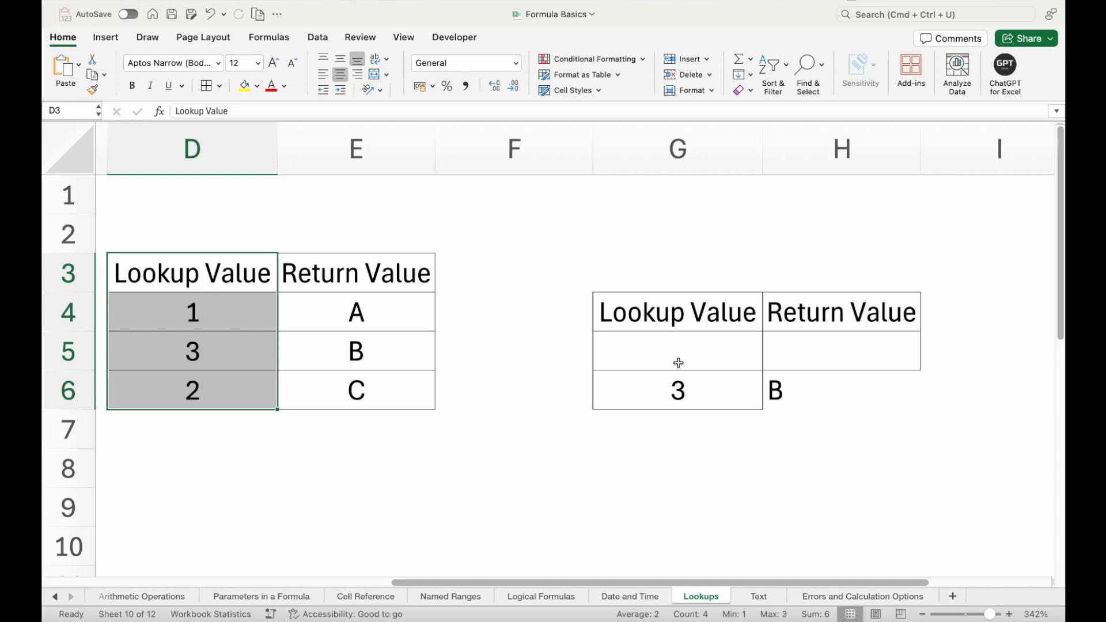
{"action": "left_click", "coordinate": [671, 386]}
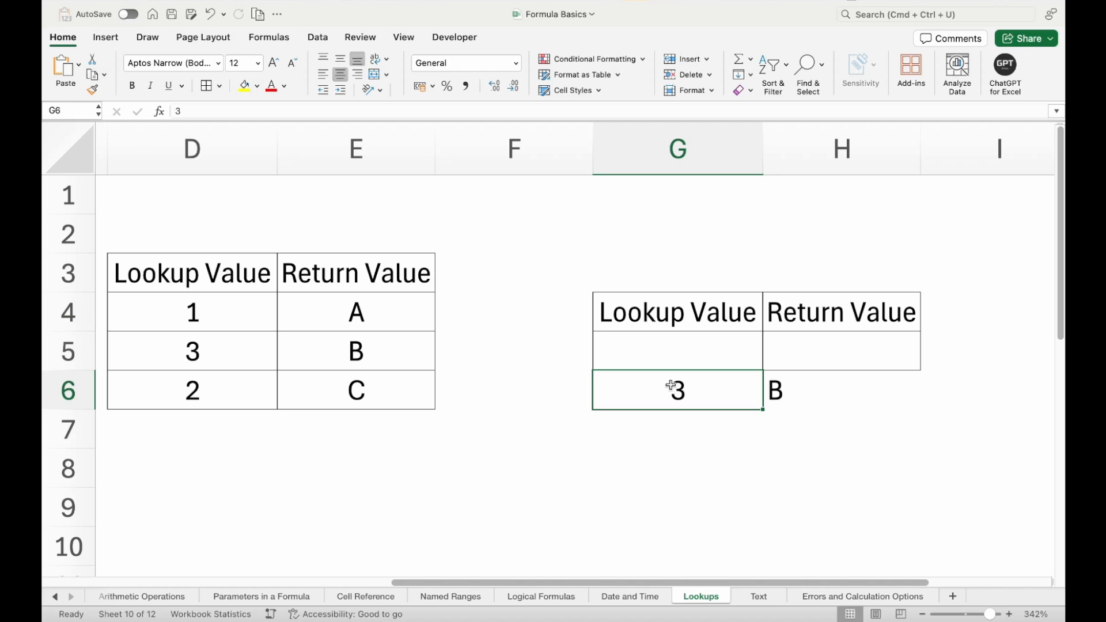
{"action": "type", "text": "C"}
{"action": "key", "text": "Return"}
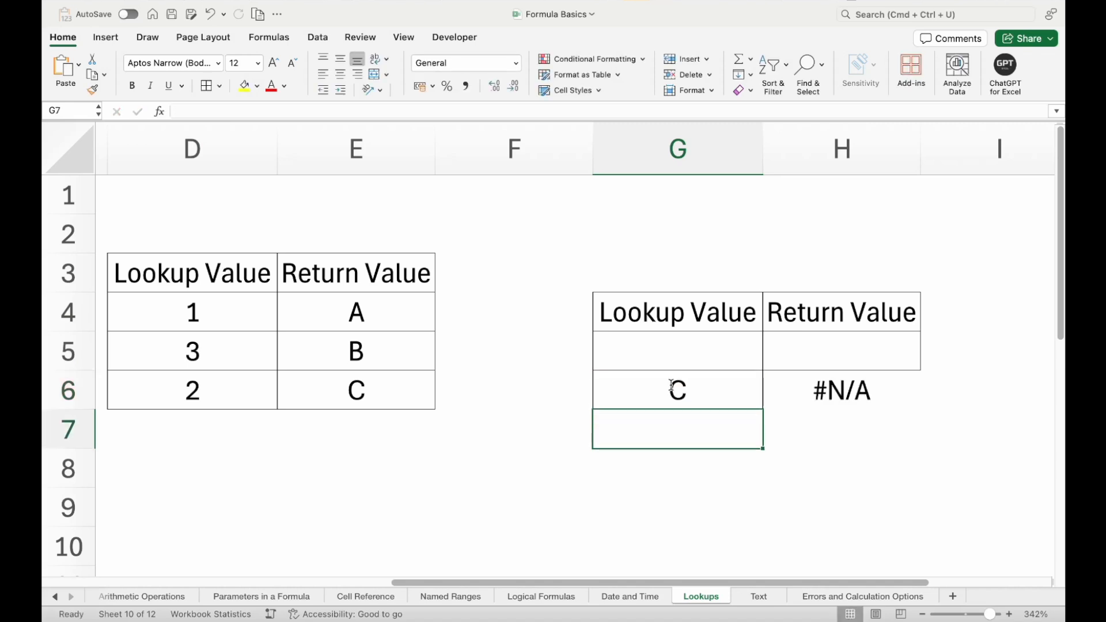
- Replace the INDEX array in the H6 formula with the Lookup Value range D4:D6
{"action": "left_click", "coordinate": [670, 385]}
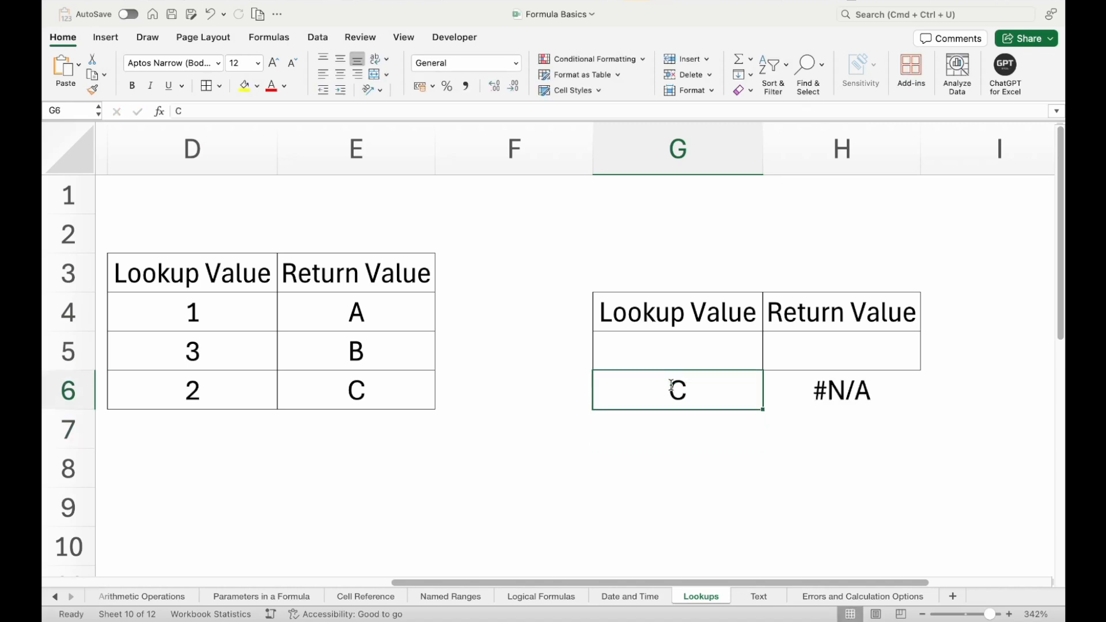
{"action": "left_click", "coordinate": [835, 389]}
{"action": "double_click", "coordinate": [835, 390]}
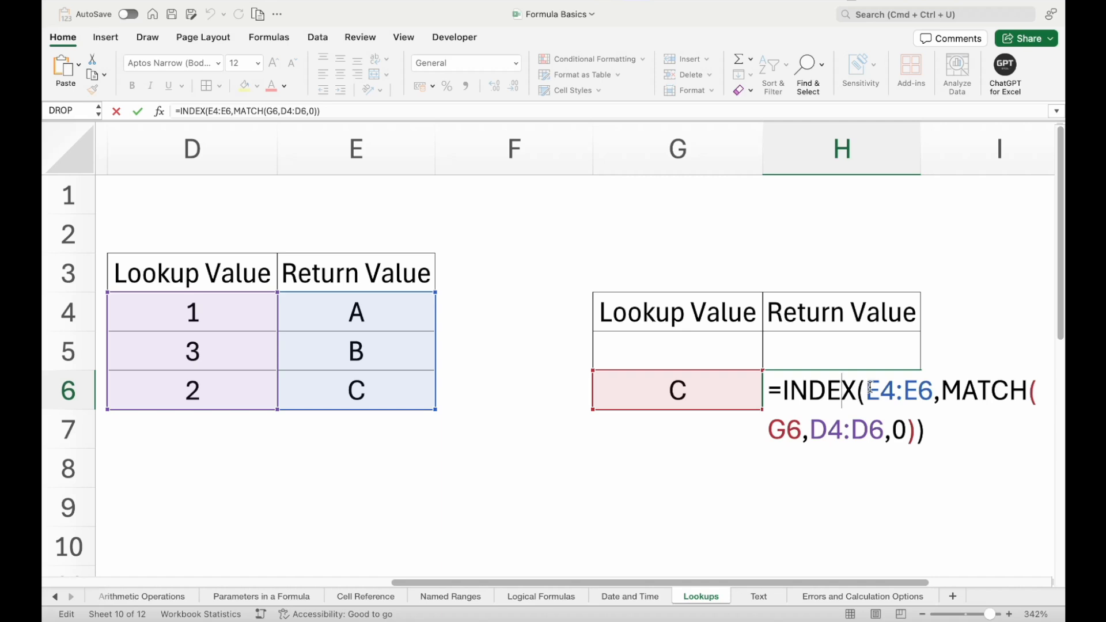
{"action": "left_click_drag", "start_coordinate": [869, 387], "coordinate": [926, 389]}
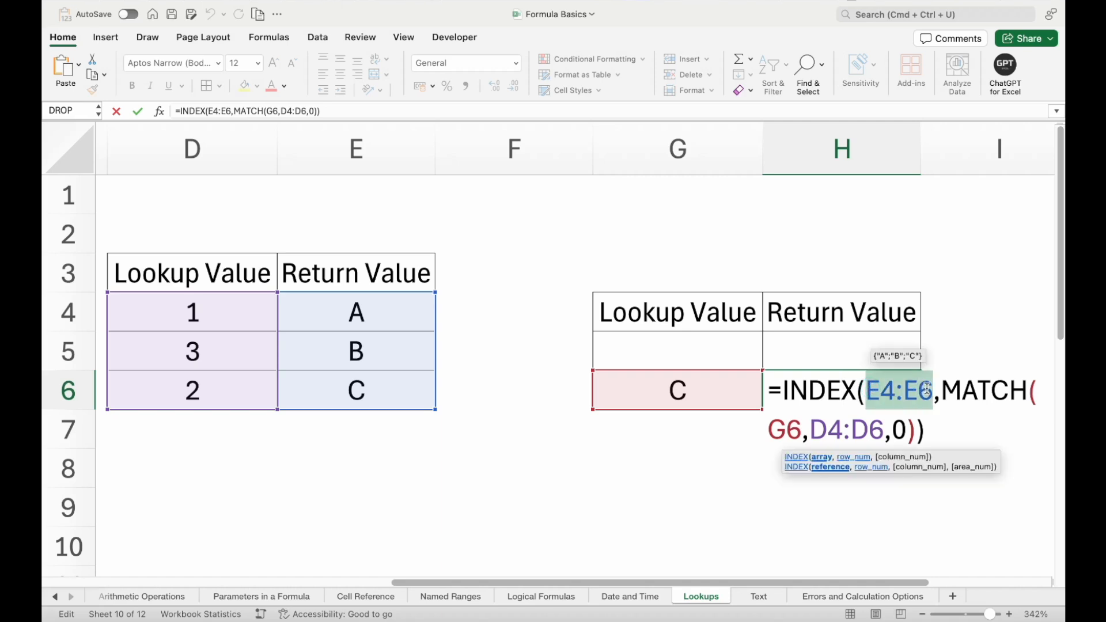
{"action": "key", "text": "BackSpace"}
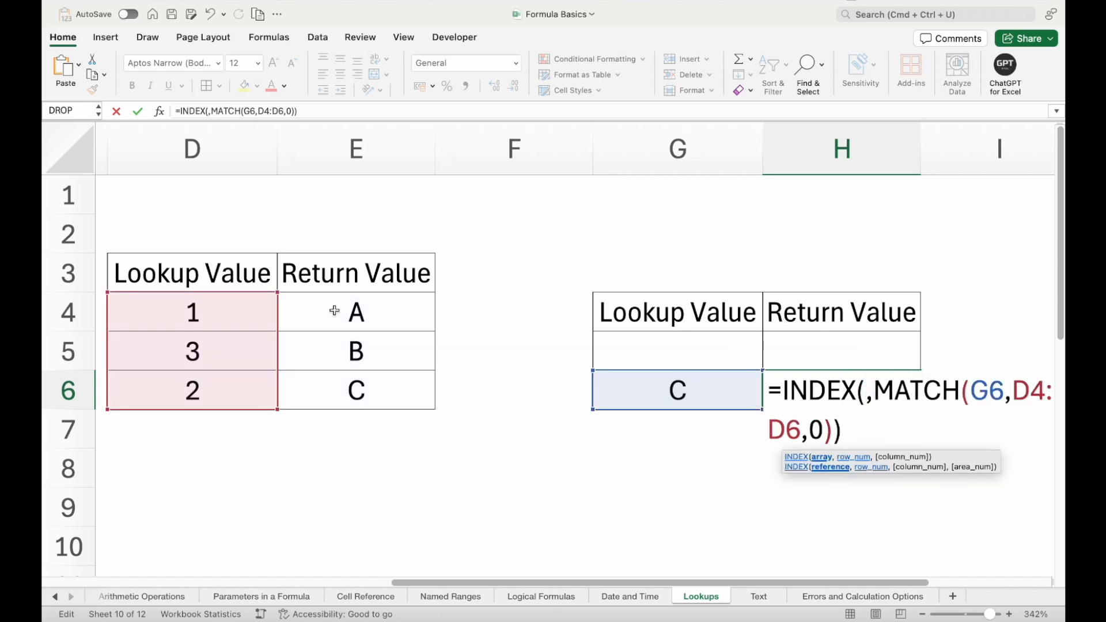
{"action": "left_click_drag", "start_coordinate": [236, 300], "coordinate": [224, 383]}
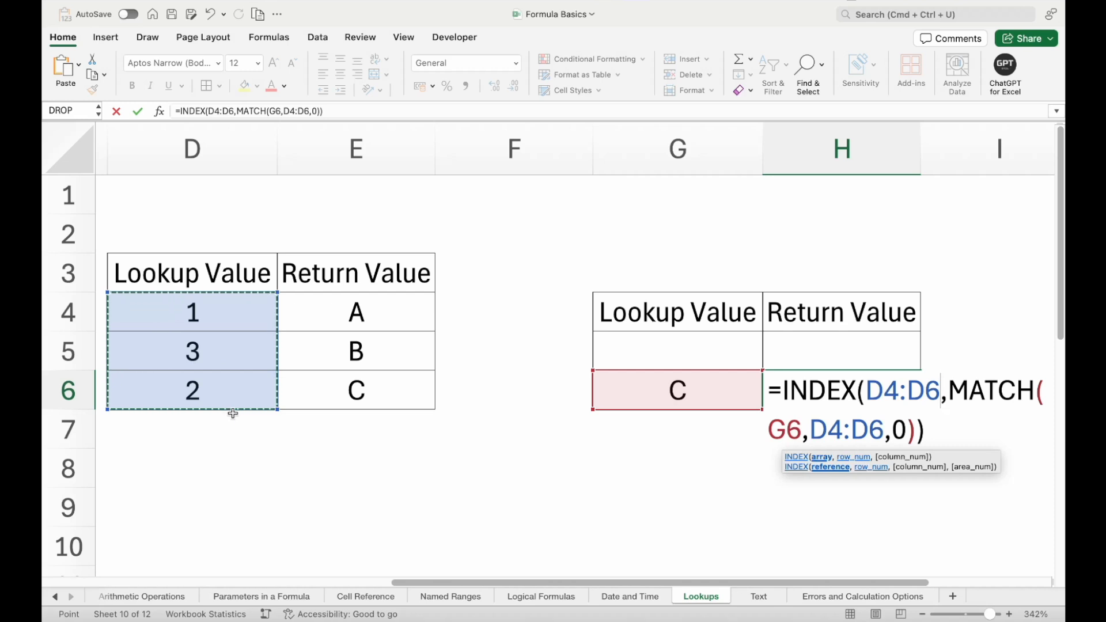
- Replace the nested MATCH lookup array in H6 with E4:E6, making the formula =INDEX(D4:D6,MATCH(G6,E4:E6,0))
{"action": "left_click", "coordinate": [802, 429]}
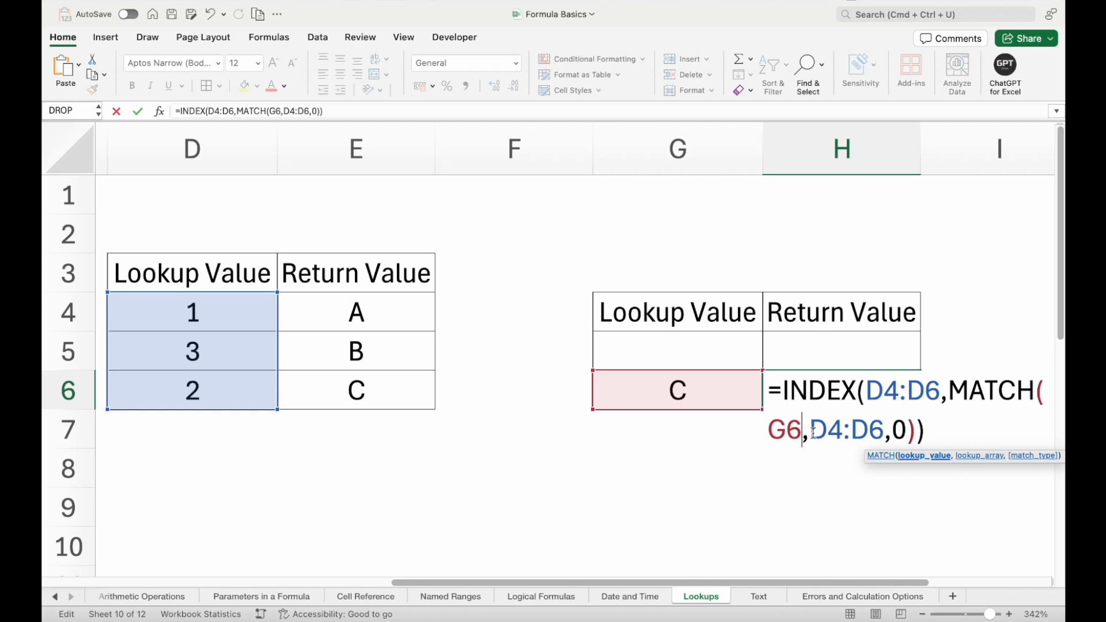
{"action": "left_click_drag", "start_coordinate": [814, 432], "coordinate": [884, 429]}
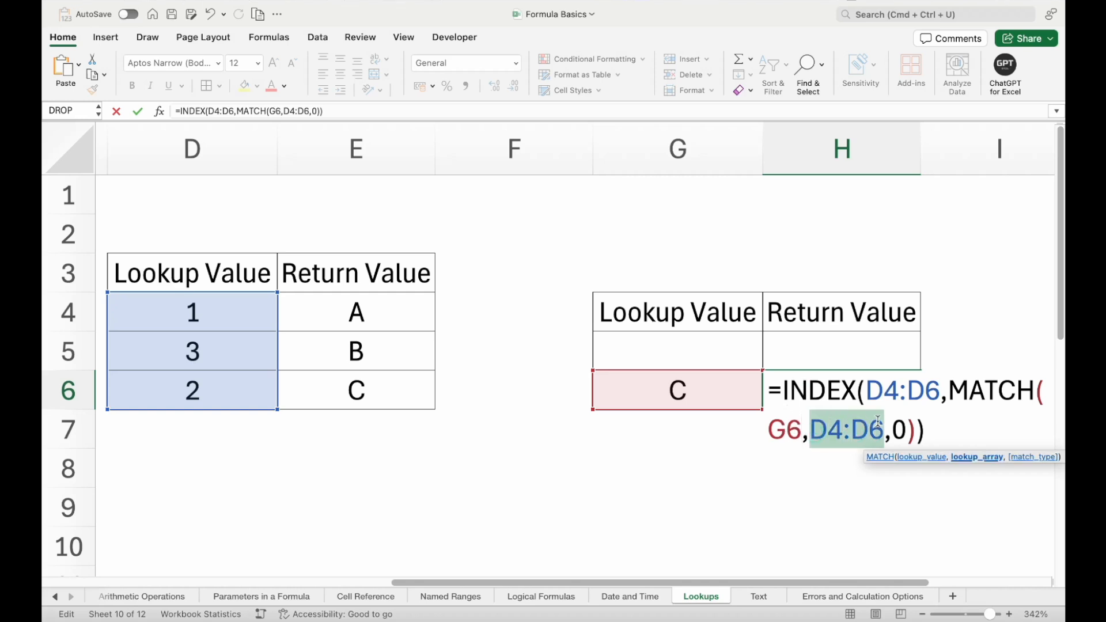
{"action": "left_click_drag", "start_coordinate": [403, 305], "coordinate": [393, 376]}
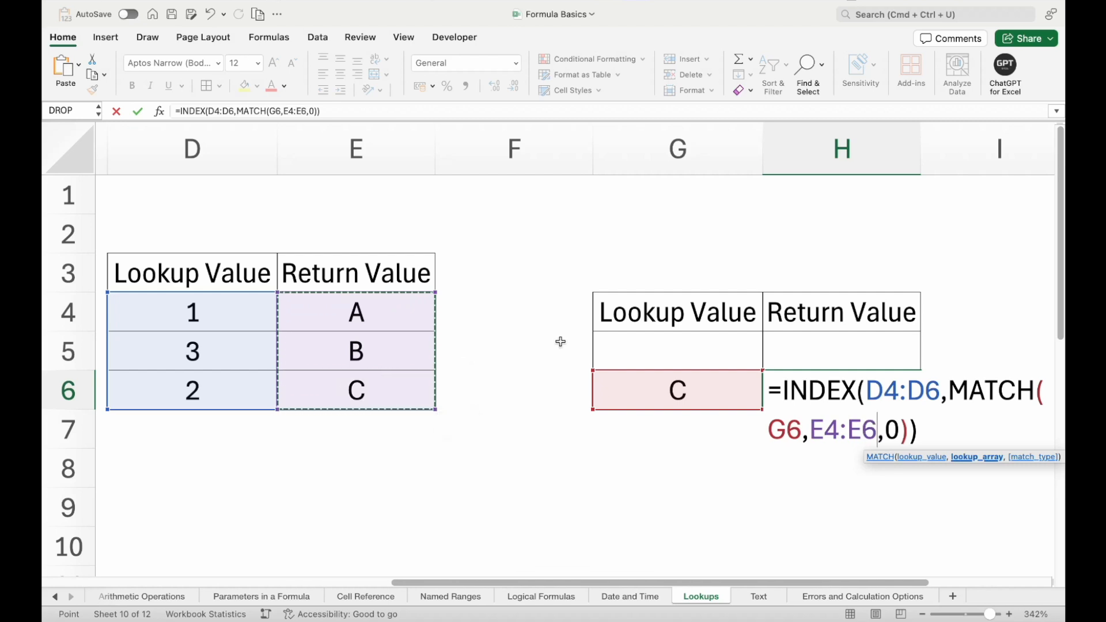
{"action": "left_click", "coordinate": [898, 429]}
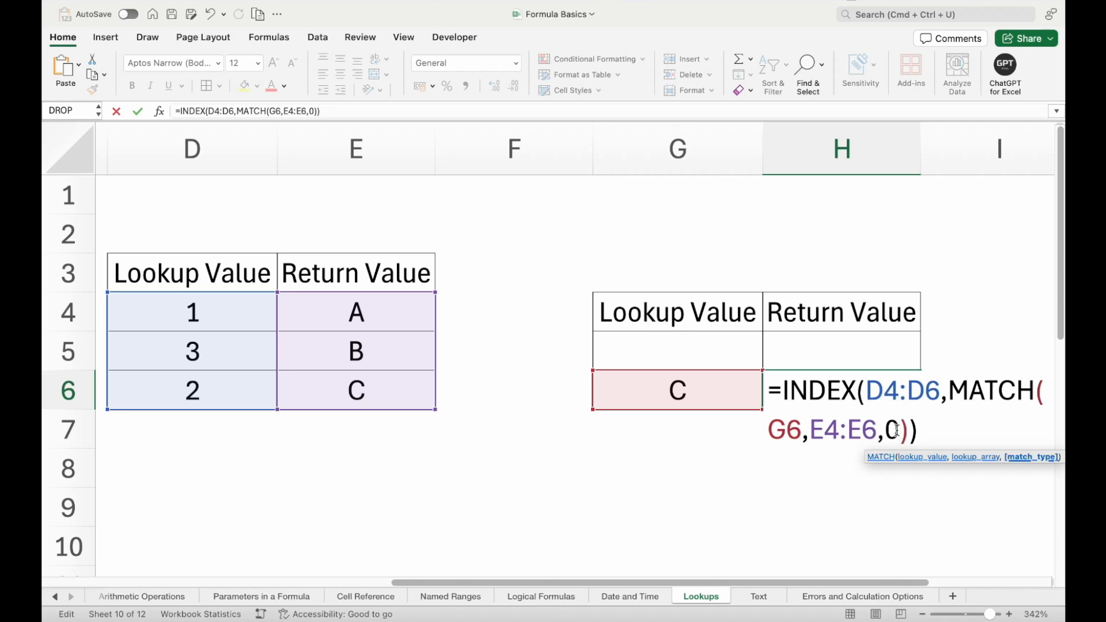
{"action": "key", "text": "Return"}
{"action": "key", "text": "Up"}
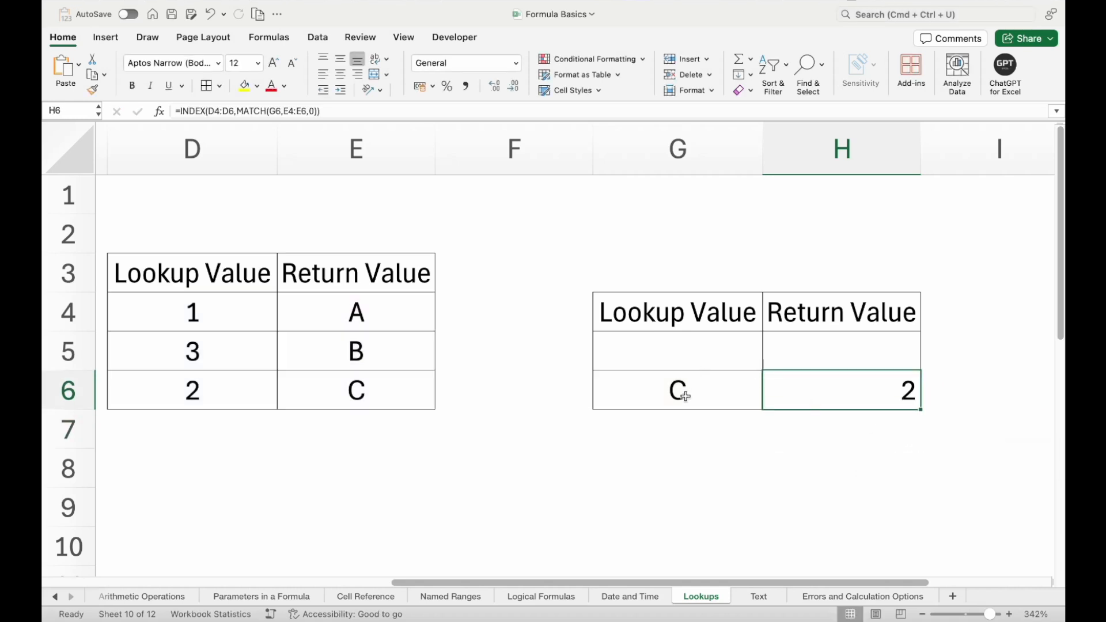
- Move the Return Value header from H4 to G5, above the entry in G6
{"action": "left_click_drag", "start_coordinate": [711, 317], "coordinate": [797, 316]}
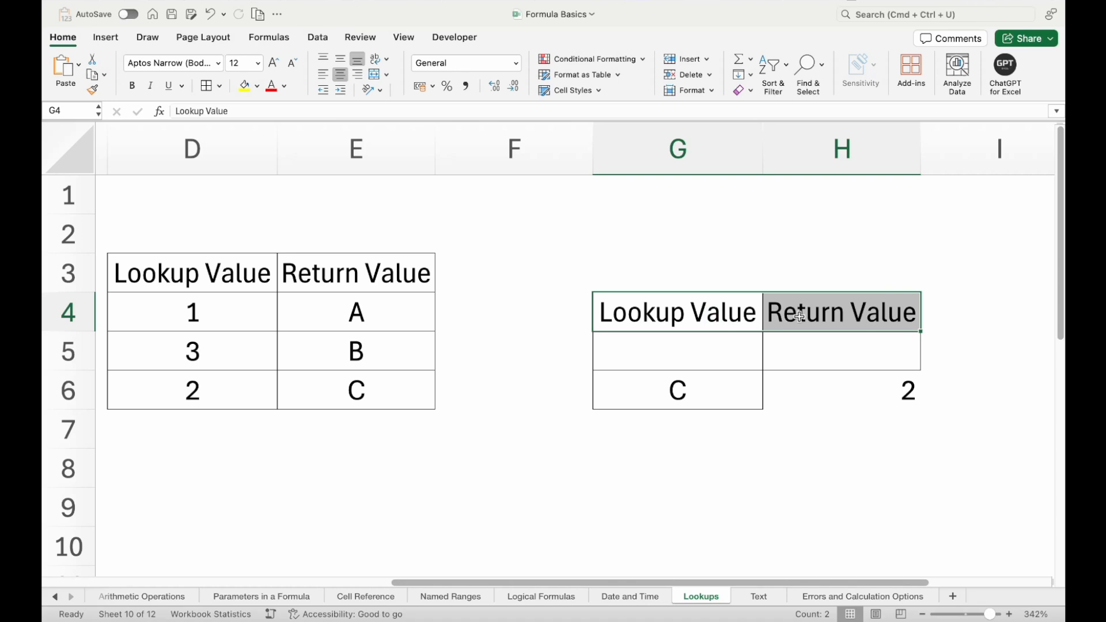
{"action": "left_click", "coordinate": [799, 315]}
{"action": "key", "text": "super+c"}
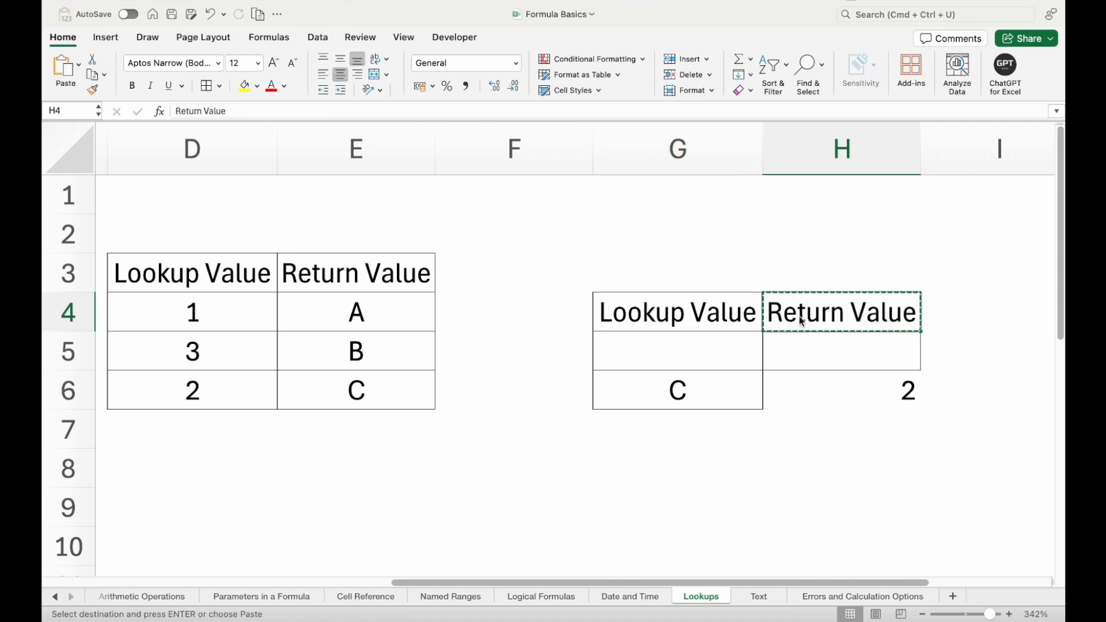
{"action": "key", "text": "Left"}
{"action": "key", "text": "Down"}
{"action": "key", "text": "Return"}
- Move the Lookup Value header from G4 to H5, above the formula in H6
{"action": "key", "text": "Up"}
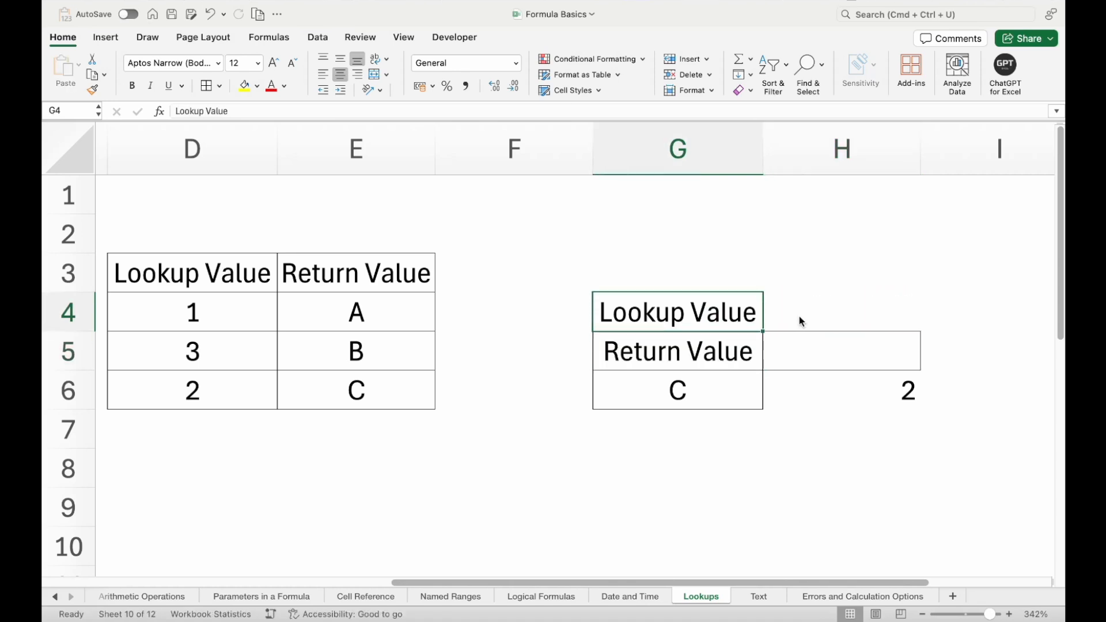
{"action": "key", "text": "super+x"}
{"action": "key", "text": "Right"}
{"action": "key", "text": "Down"}
{"action": "key", "text": "Return"}
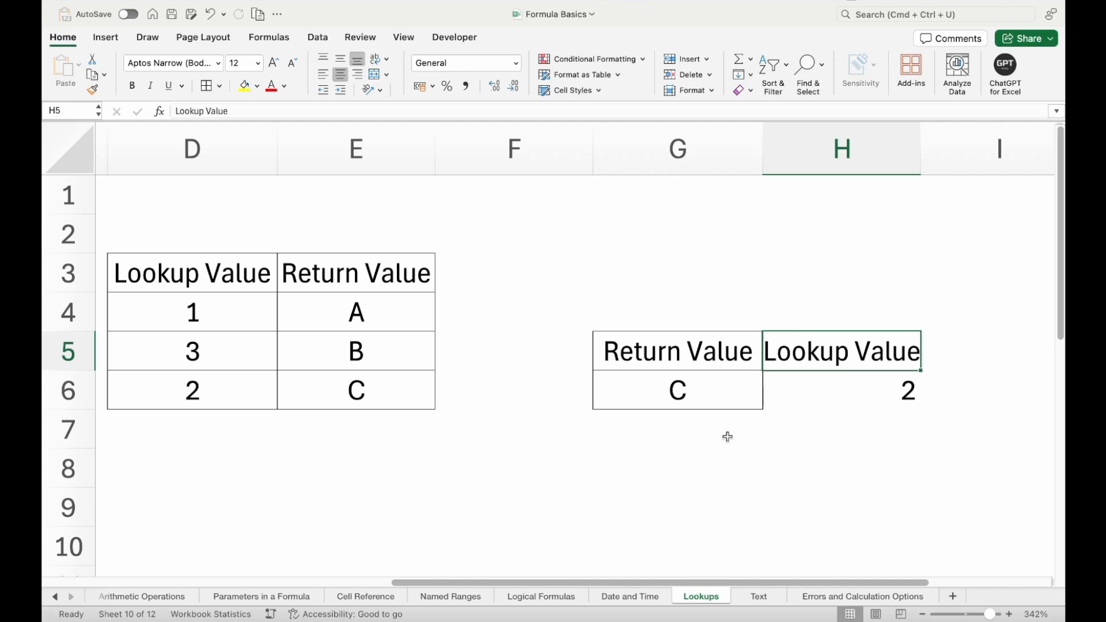
- Test the reversed formula with B and A in G6, leaving A in the cell
{"action": "left_click", "coordinate": [726, 380]}
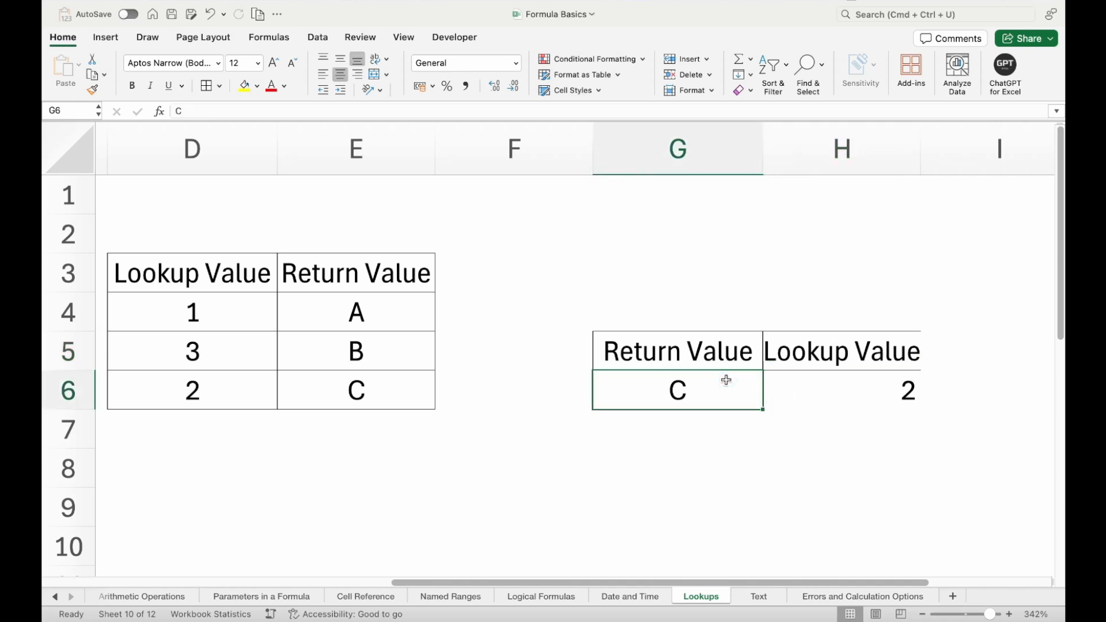
{"action": "type", "text": "B"}
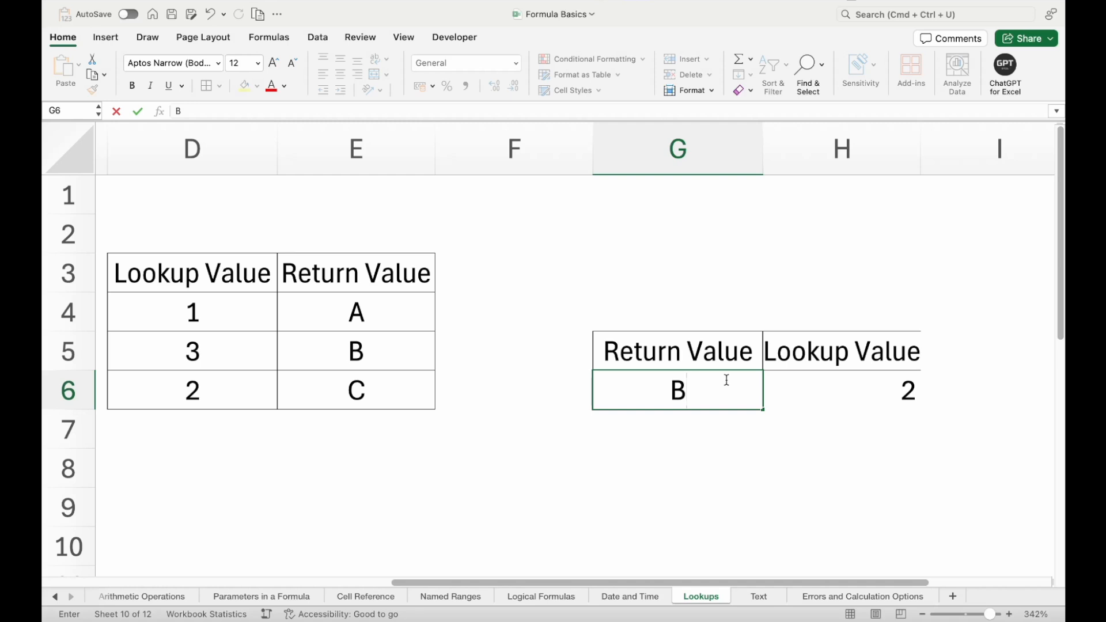
{"action": "key", "text": "Return"}
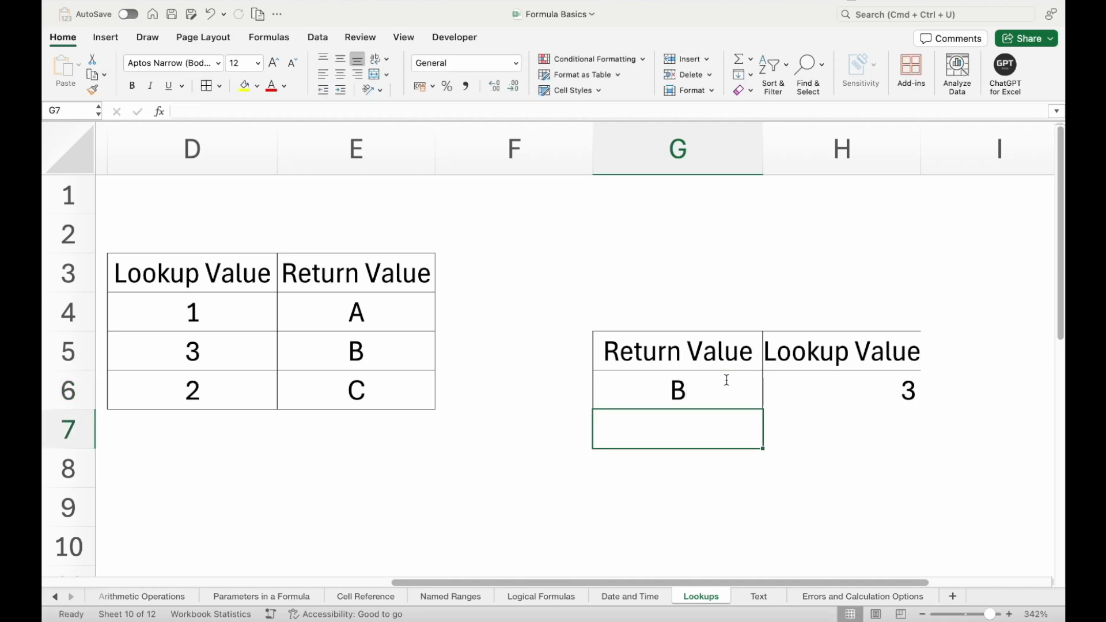
{"action": "left_click", "coordinate": [726, 380]}
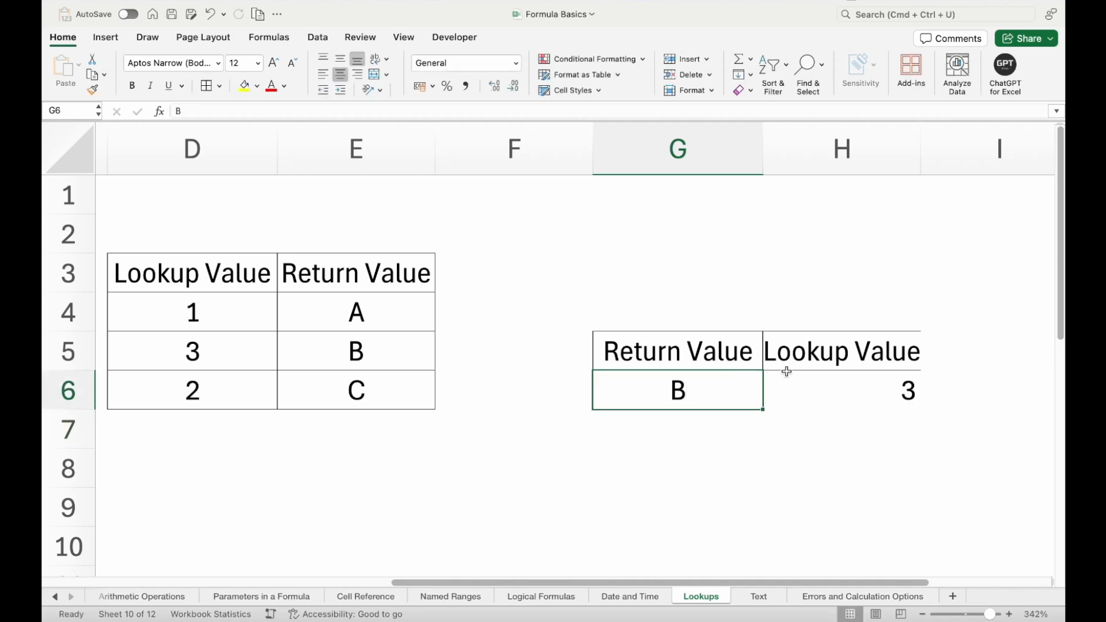
{"action": "left_click", "coordinate": [728, 390]}
{"action": "type", "text": "A"}
{"action": "key", "text": "Return"}
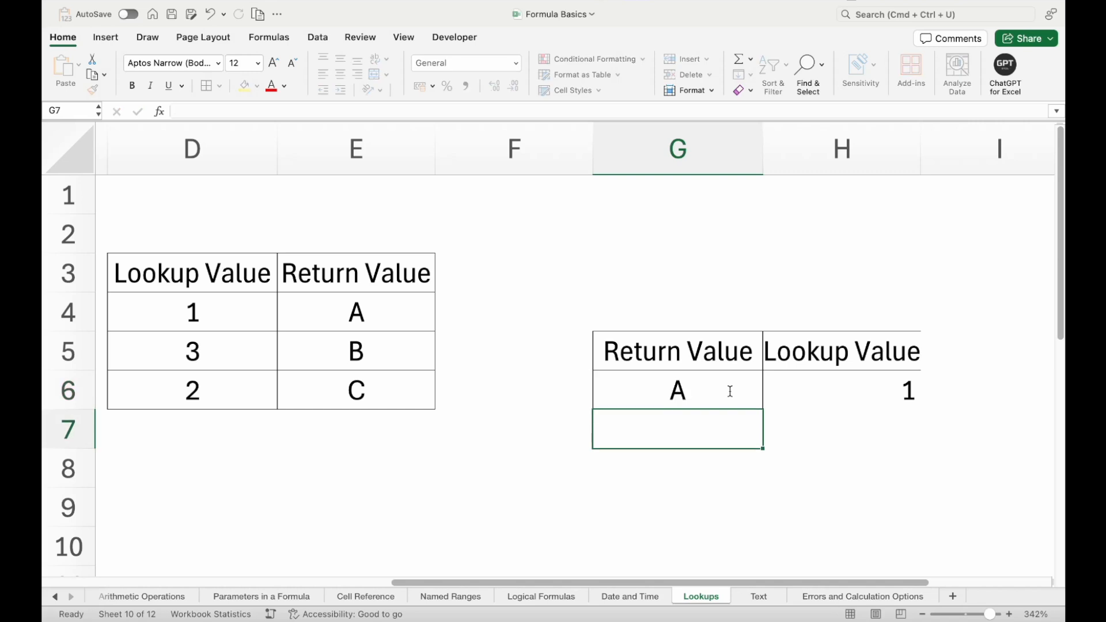
{"action": "left_click", "coordinate": [729, 391]}
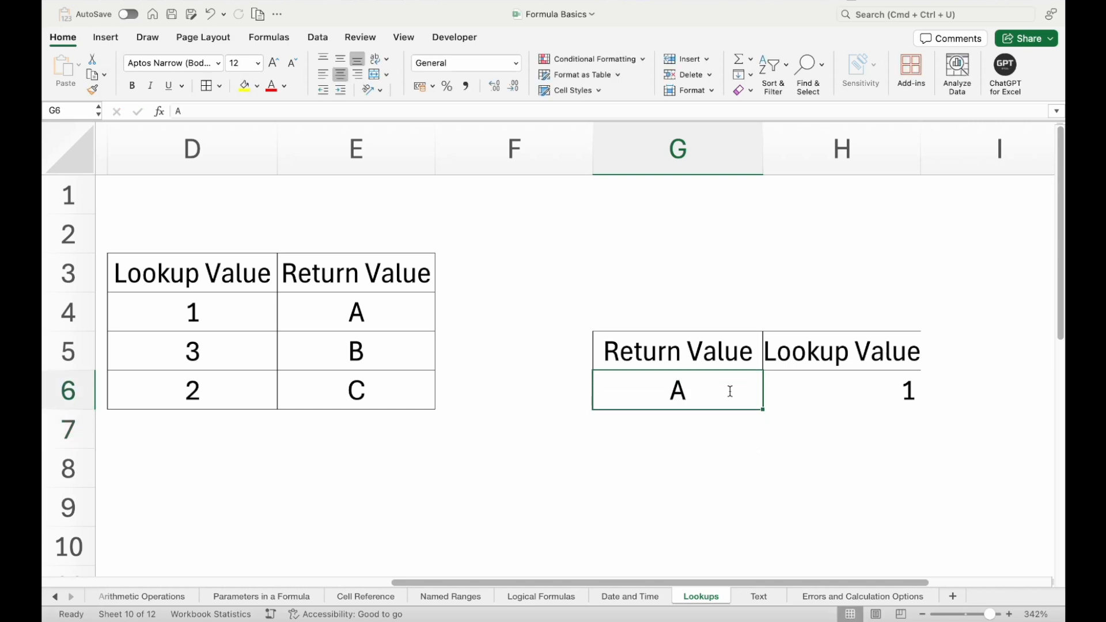
{"action": "scroll", "coordinate": [730, 391], "scroll_direction": "left", "scroll_amount": 2}
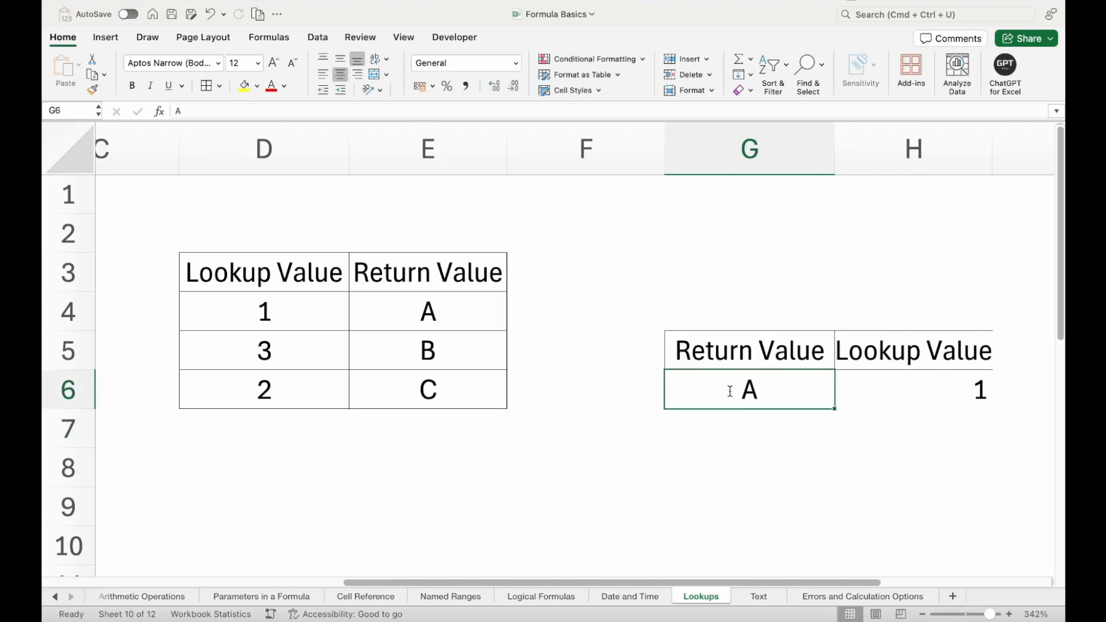
{"action": "scroll", "coordinate": [730, 391], "scroll_direction": "right", "scroll_amount": 2}
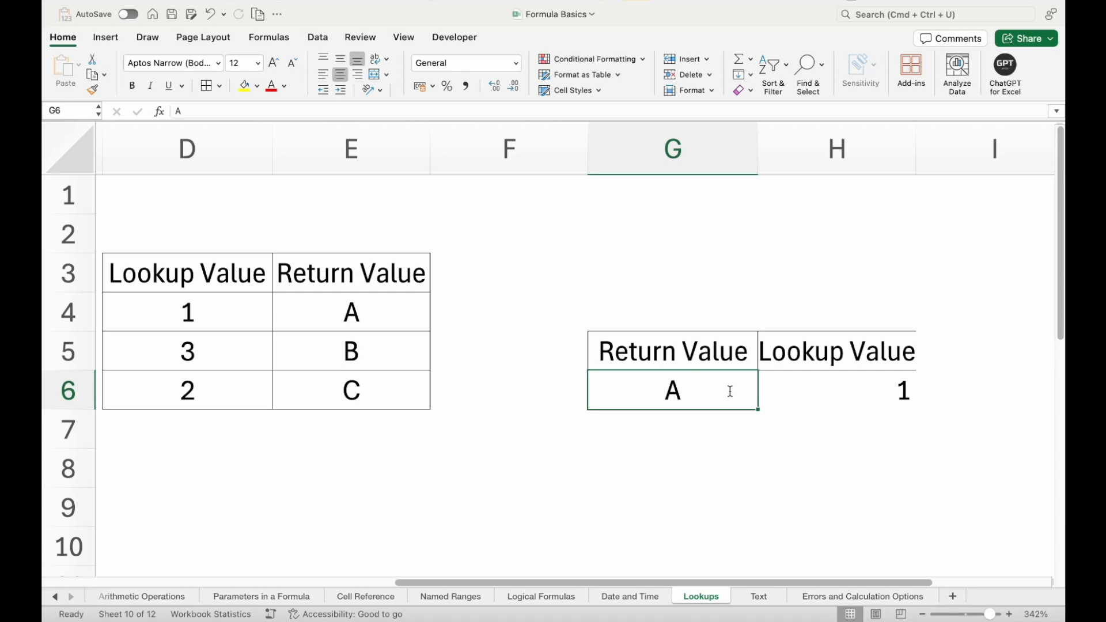
- Enter the label XLOOKUP in G8, below the INDEX and MATCH example
{"action": "scroll", "coordinate": [731, 391], "scroll_direction": "down", "scroll_amount": 2}
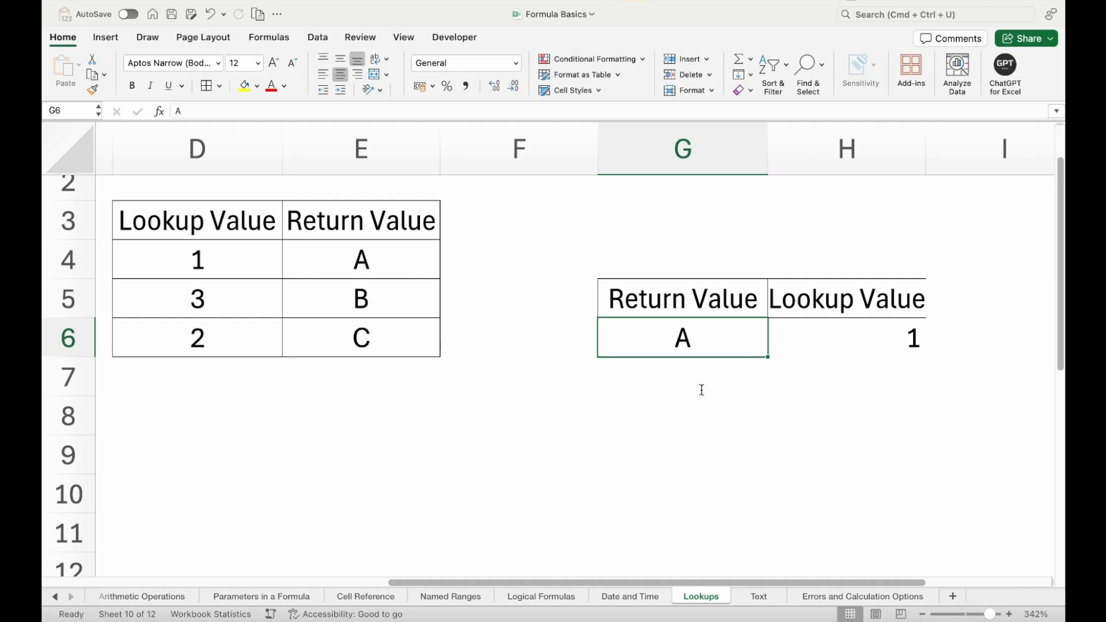
{"action": "left_click", "coordinate": [790, 380]}
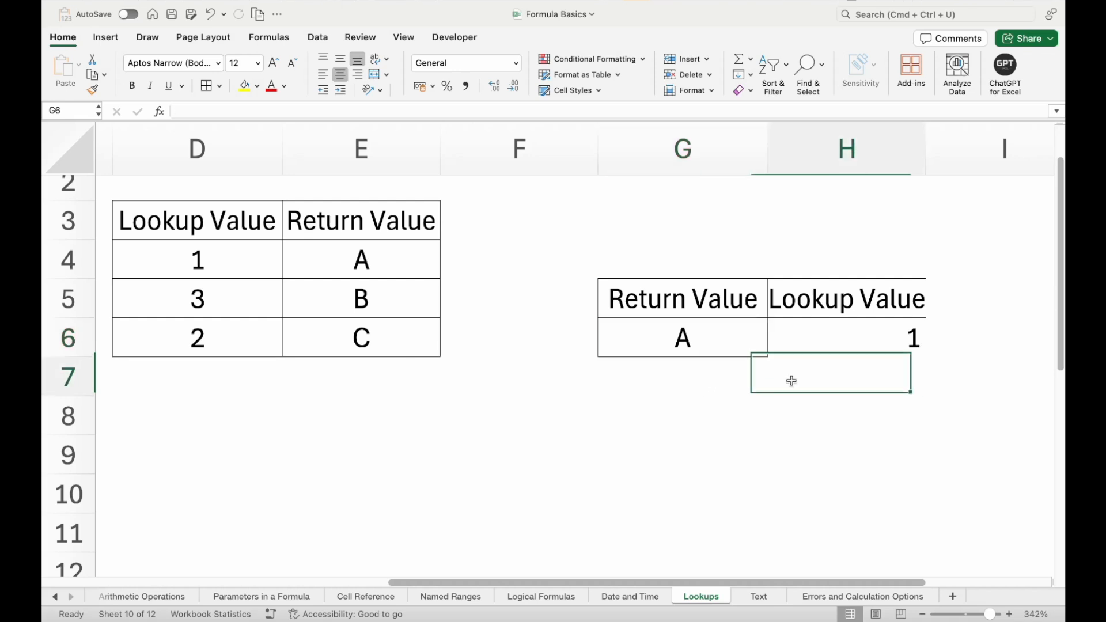
{"action": "left_click", "coordinate": [663, 397]}
{"action": "type", "text": "XL"}
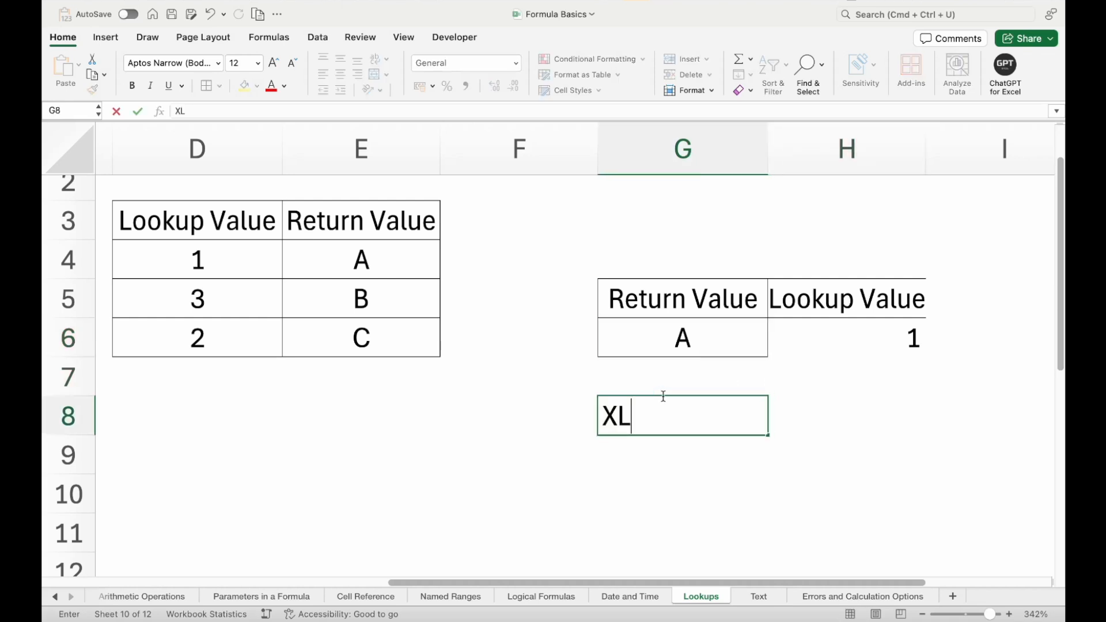
{"action": "type", "text": "OOKUP"}
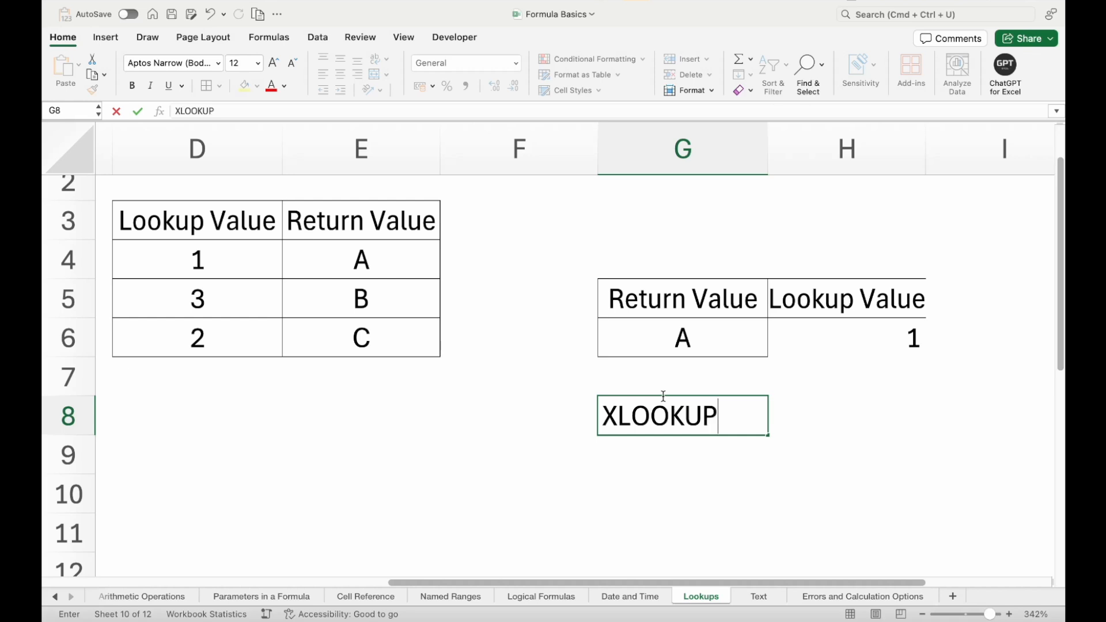
{"action": "key", "text": "Return"}
- Copy the test value A from G6 into G9, under the XLOOKUP label
{"action": "left_click", "coordinate": [681, 341]}
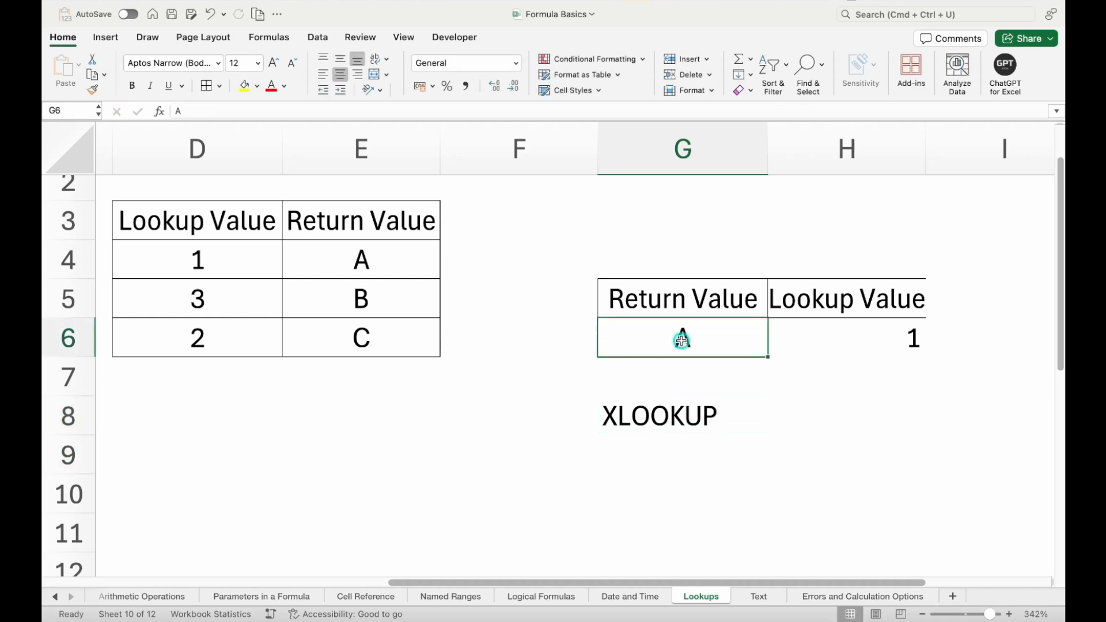
{"action": "key", "text": "super+c"}
{"action": "left_click", "coordinate": [663, 452]}
{"action": "key", "text": "super+v"}
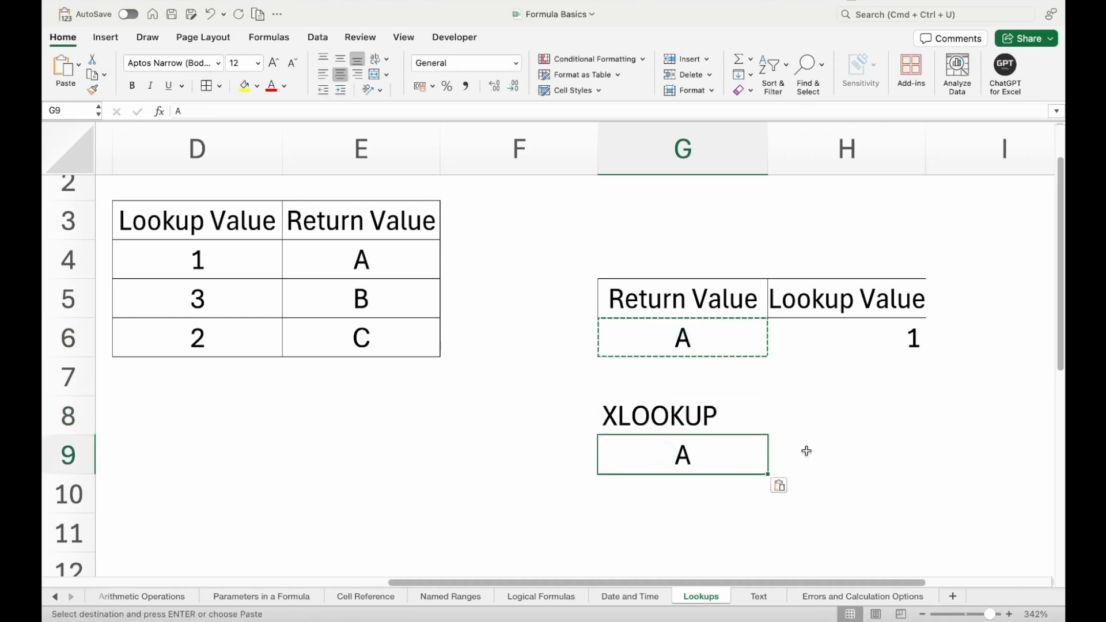
{"action": "left_click", "coordinate": [803, 418]}
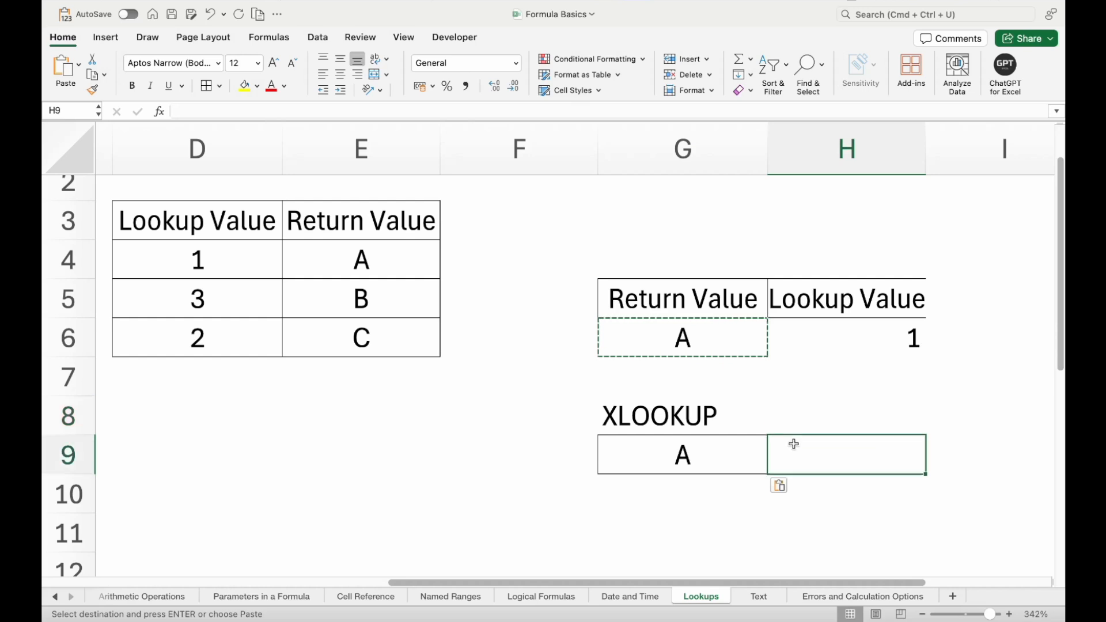
{"action": "left_click", "coordinate": [794, 444]}
{"action": "type", "text": "=xl"}
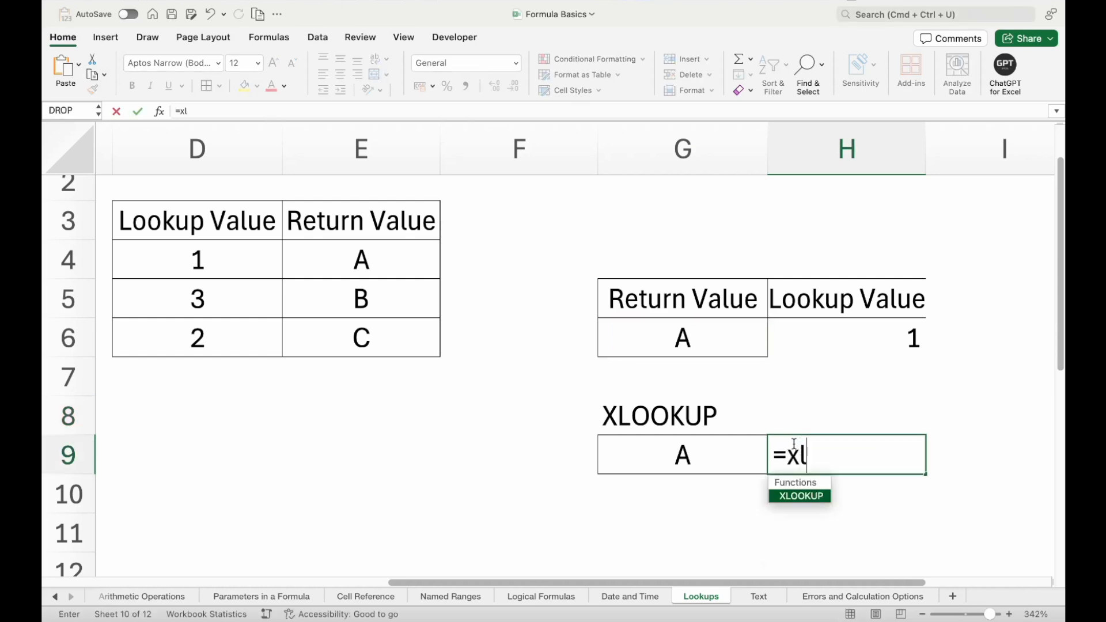
{"action": "key", "text": "Tab"}
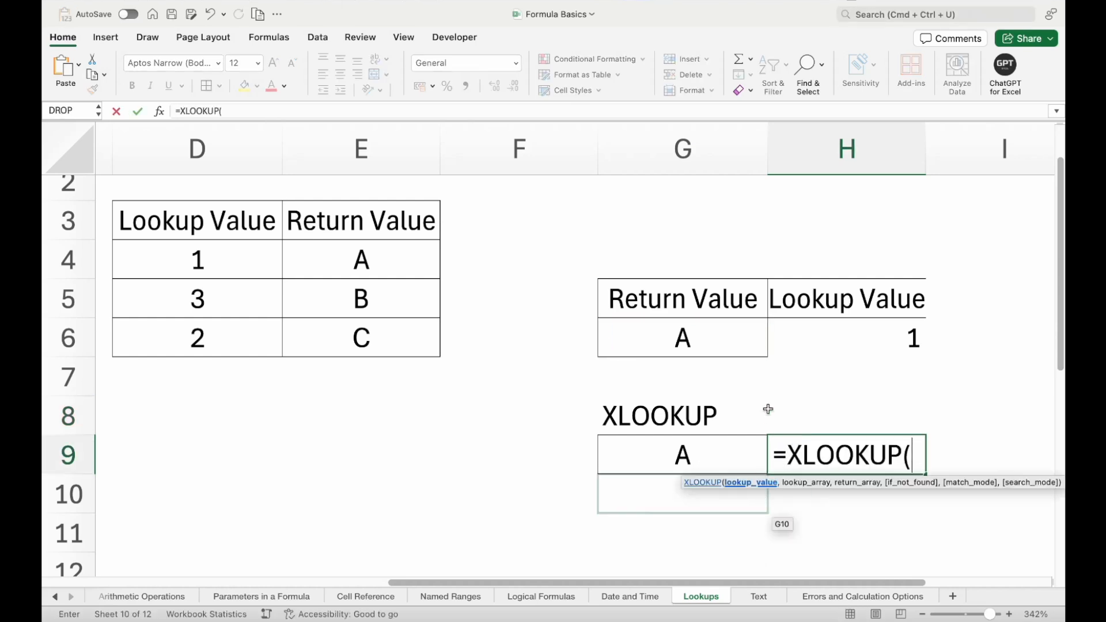
{"action": "key", "text": "Escape"}
- Narrow column F to bring the source table closer to the lookup examples in columns G and H
{"action": "scroll", "coordinate": [769, 397], "scroll_direction": "right", "scroll_amount": 3}
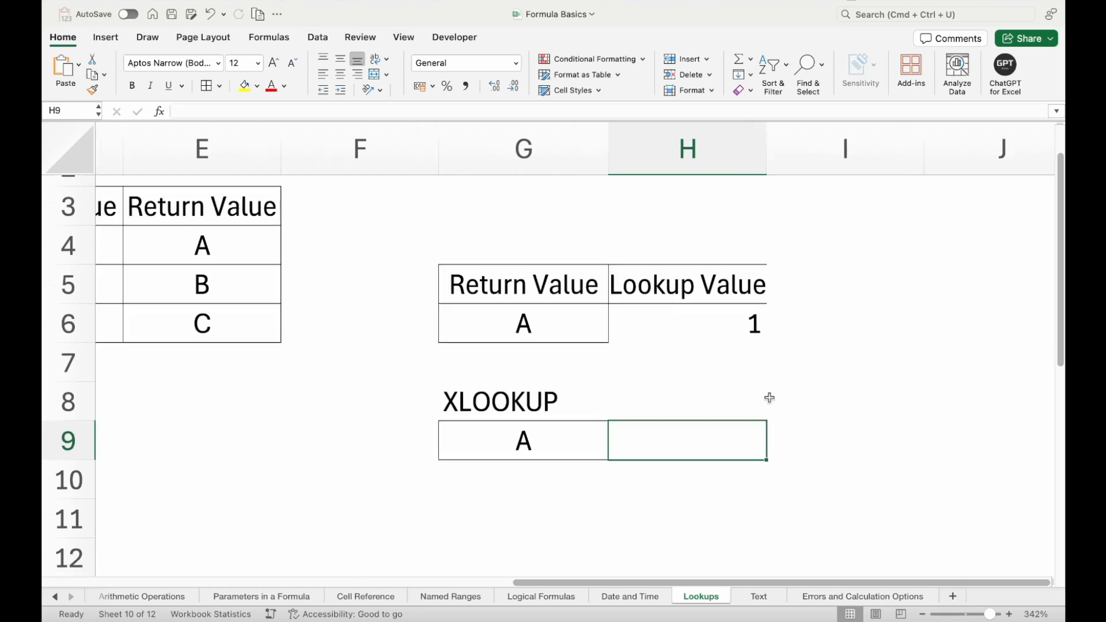
{"action": "left_click_drag", "start_coordinate": [560, 157], "coordinate": [465, 156]}
{"action": "left_click", "coordinate": [922, 614]}
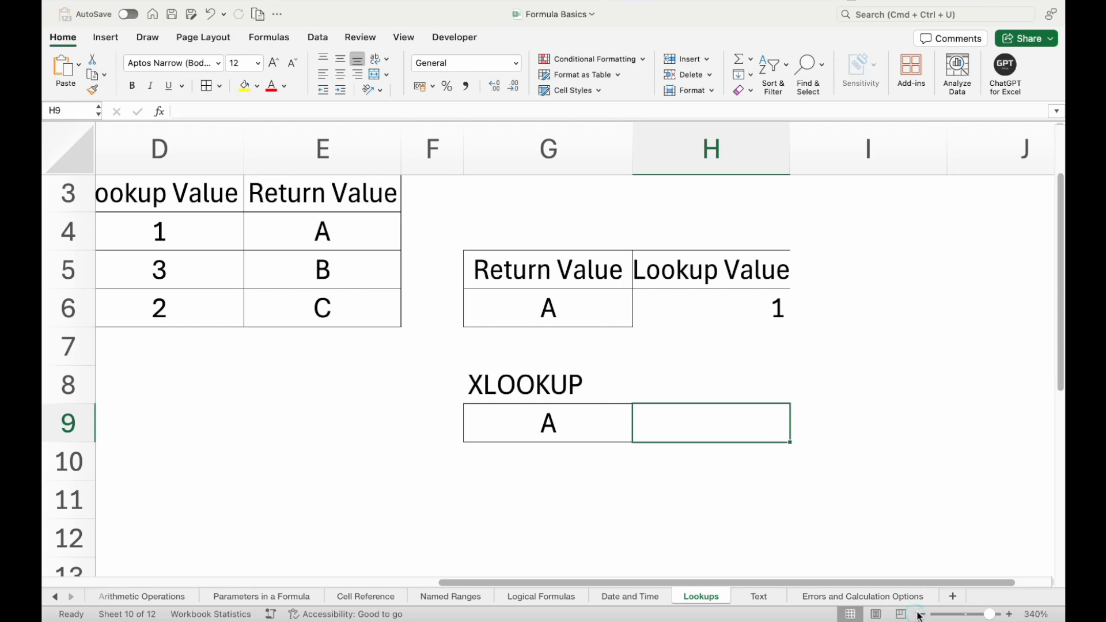
{"action": "left_click", "coordinate": [822, 352]}
{"action": "left_click", "coordinate": [922, 615]}
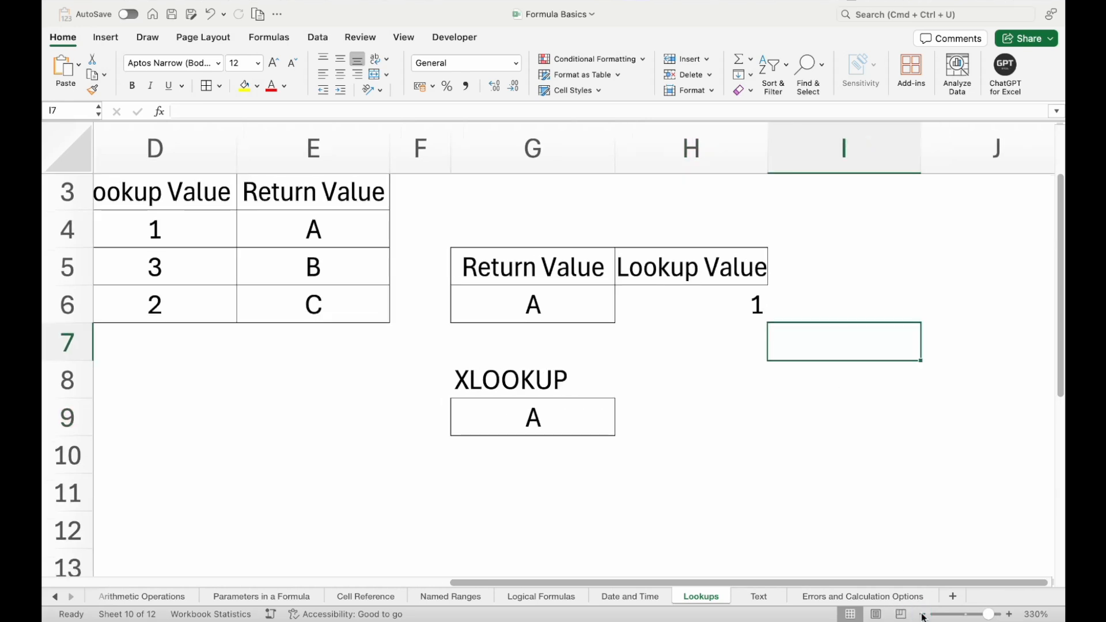
{"action": "left_click", "coordinate": [921, 614]}
{"action": "scroll", "coordinate": [651, 407], "scroll_direction": "up", "scroll_amount": 2}
{"action": "scroll", "coordinate": [651, 407], "scroll_direction": "left", "scroll_amount": 2}
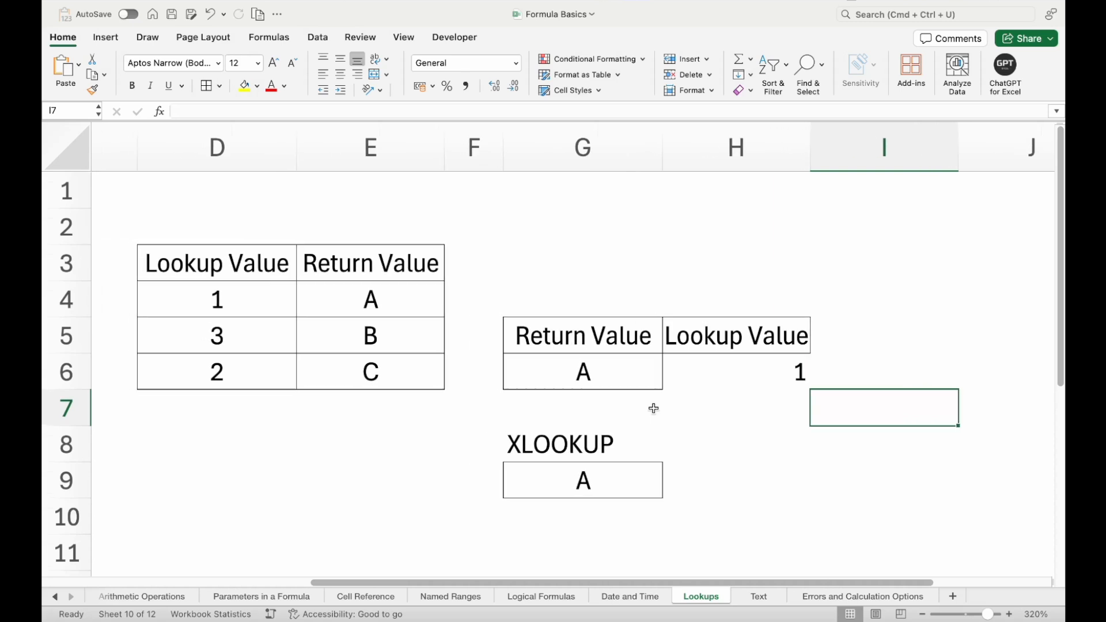
{"action": "scroll", "coordinate": [705, 453], "scroll_direction": "down", "scroll_amount": 2}
{"action": "scroll", "coordinate": [705, 453], "scroll_direction": "right", "scroll_amount": 1}
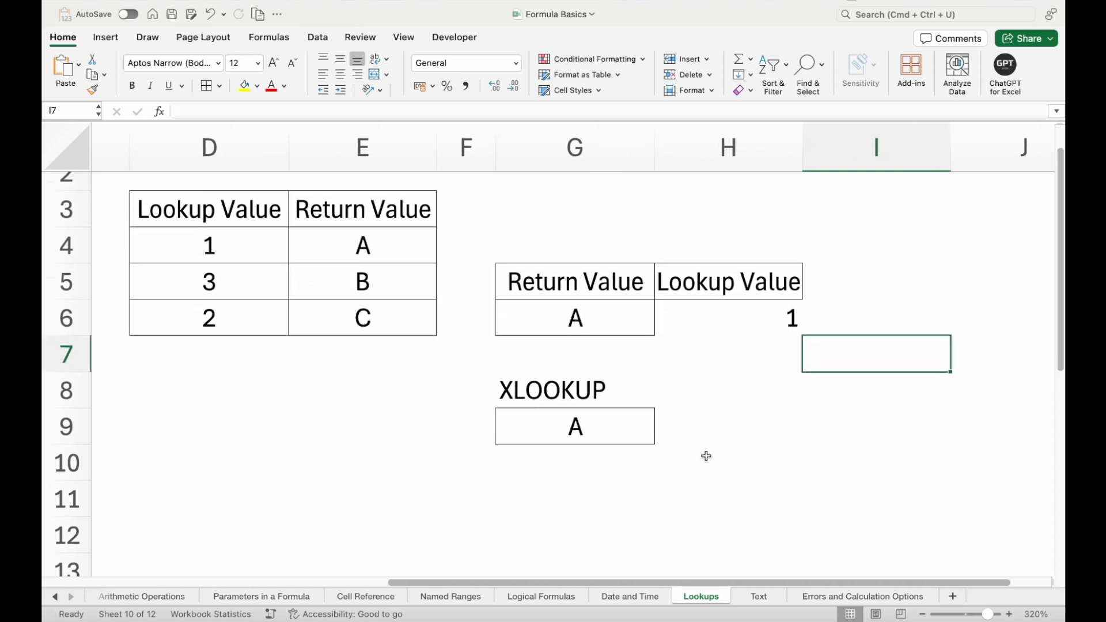
- Start an XLOOKUP formula in H9 using G9 as lookup value, E4:E6 as lookup array and D4:D6 as return array
{"action": "left_click", "coordinate": [699, 407]}
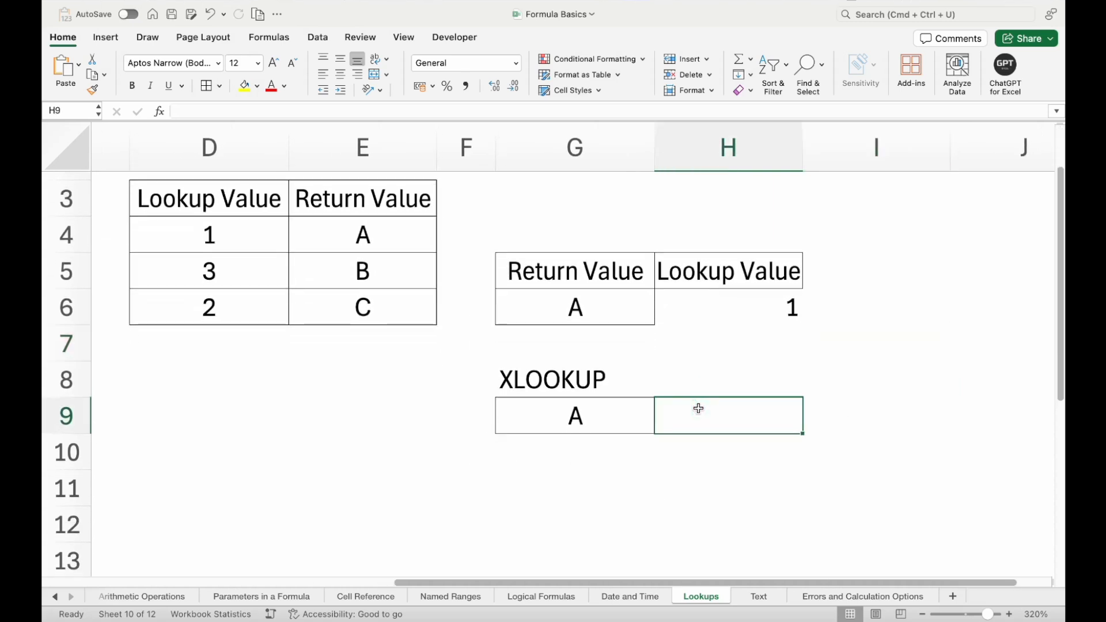
{"action": "type", "text": "=XLOOKUP("}
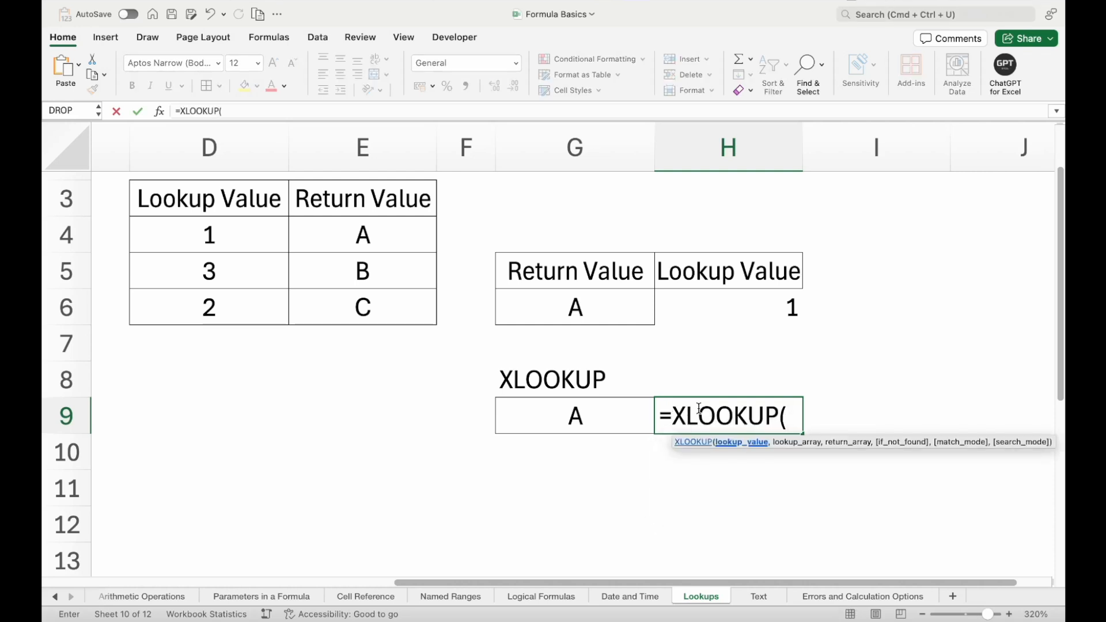
{"action": "left_click", "coordinate": [607, 410]}
{"action": "type", "text": ","}
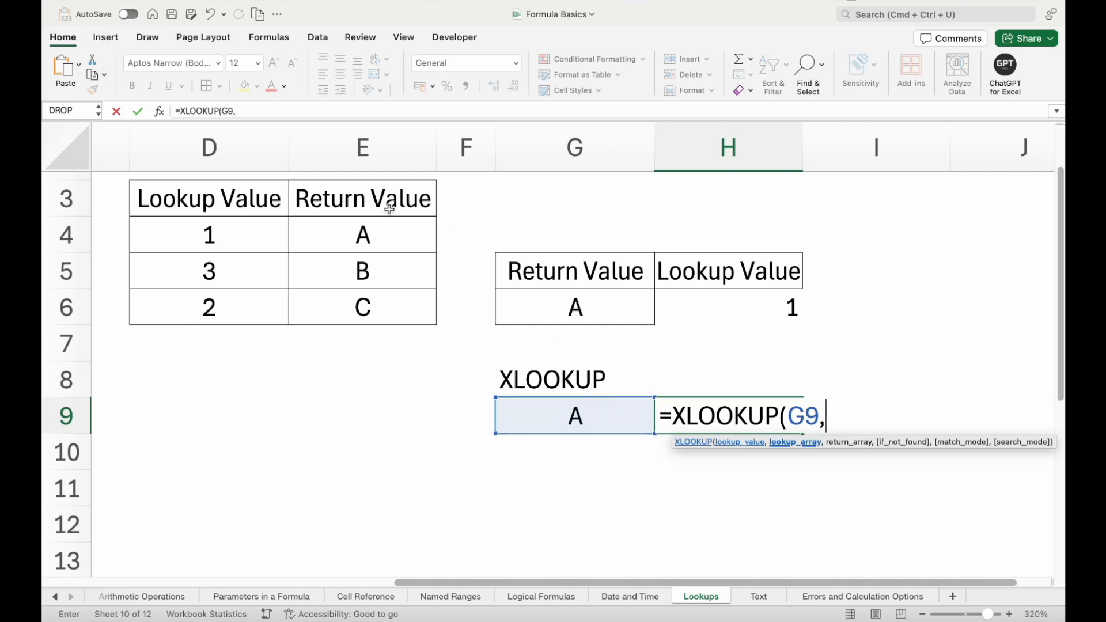
{"action": "left_click_drag", "start_coordinate": [369, 222], "coordinate": [364, 301]}
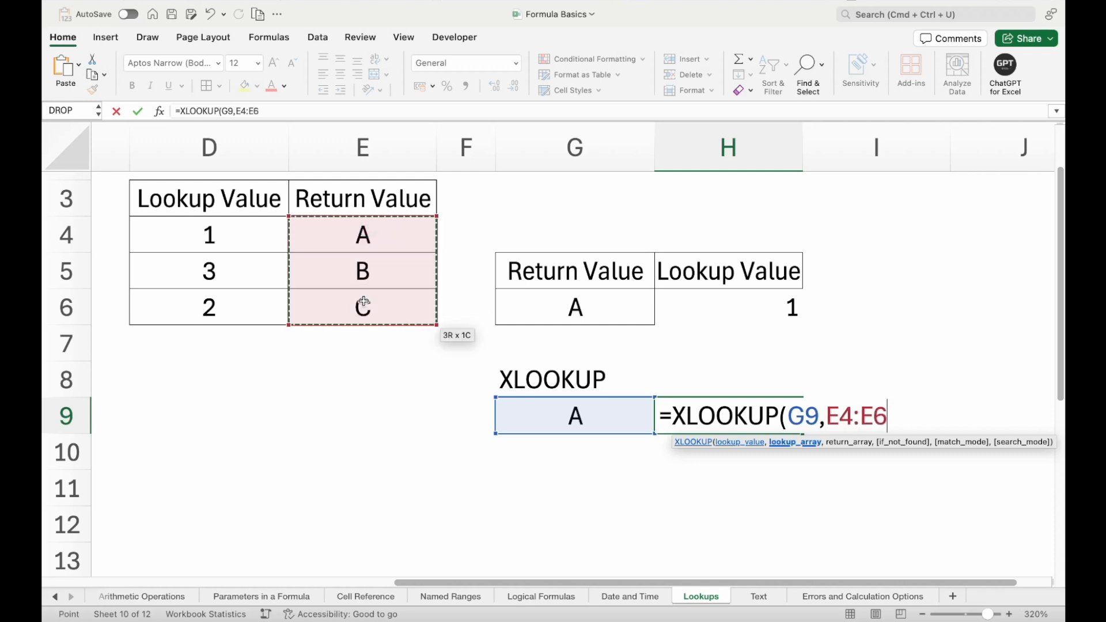
{"action": "type", "text": ","}
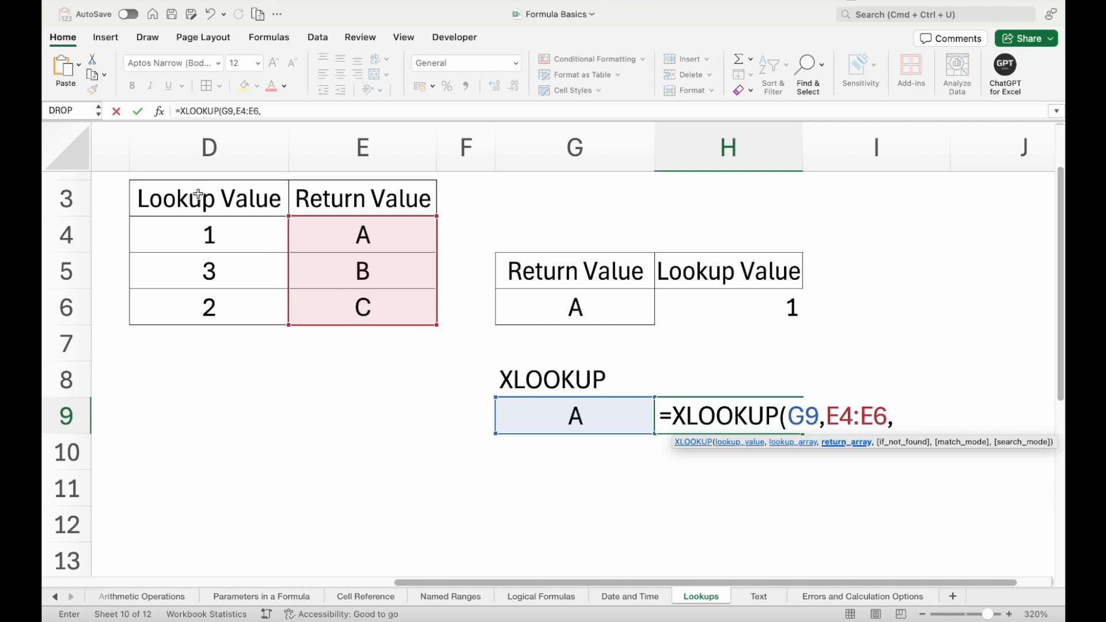
{"action": "left_click_drag", "start_coordinate": [178, 228], "coordinate": [181, 302]}
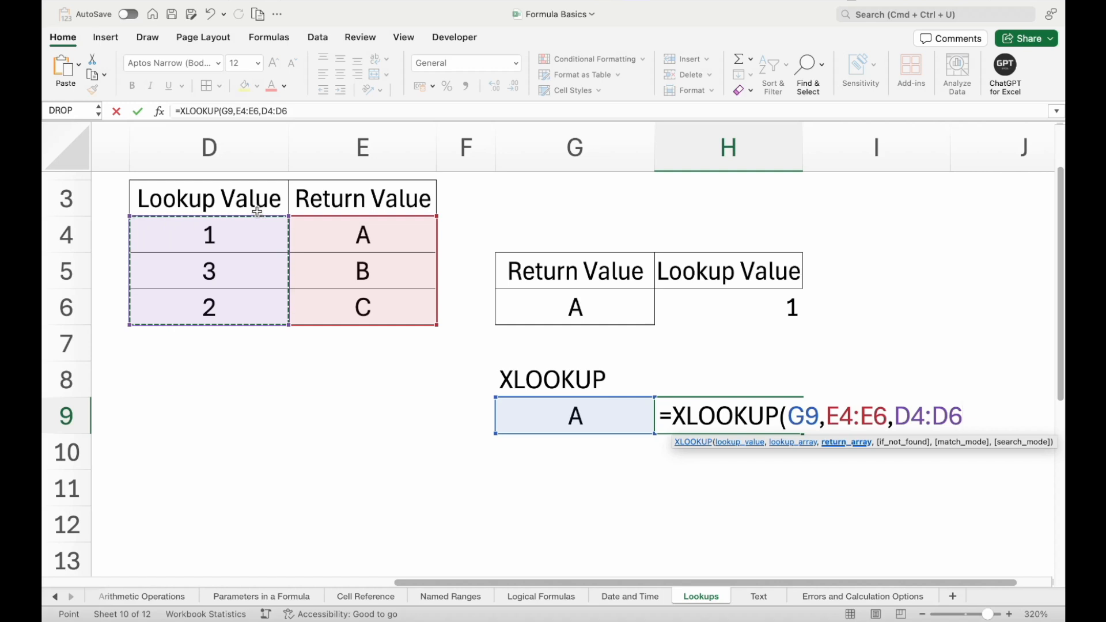
- Complete the XLOOKUP formula in H9 with "Not Found" as the fallback, match mode 0 and search mode 1
{"action": "type", "text": ","}
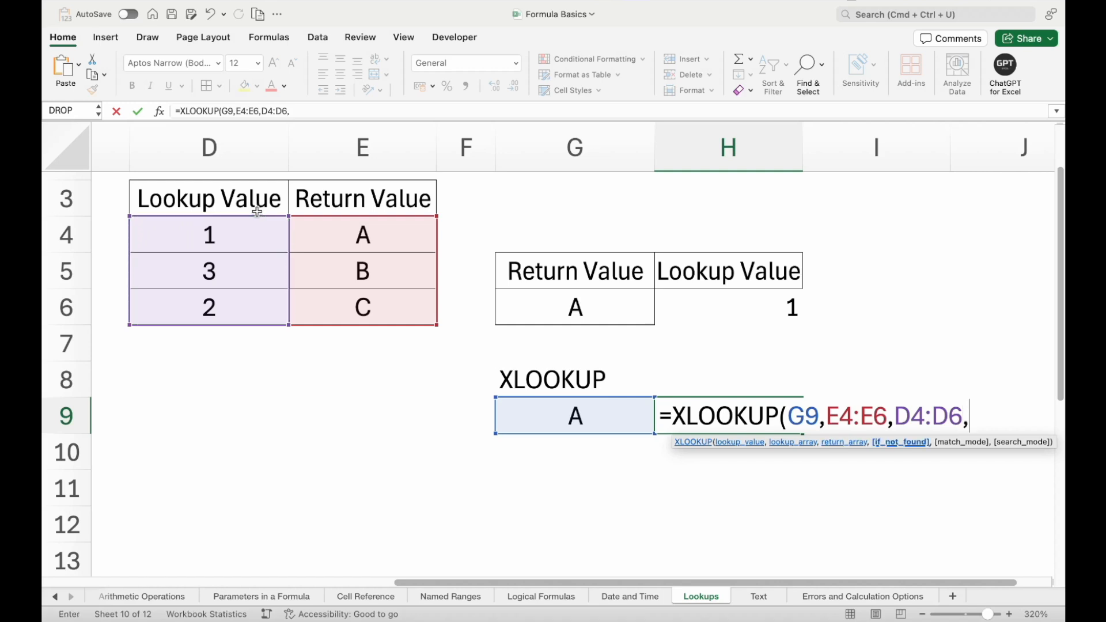
{"action": "type", "text": "\"No"}
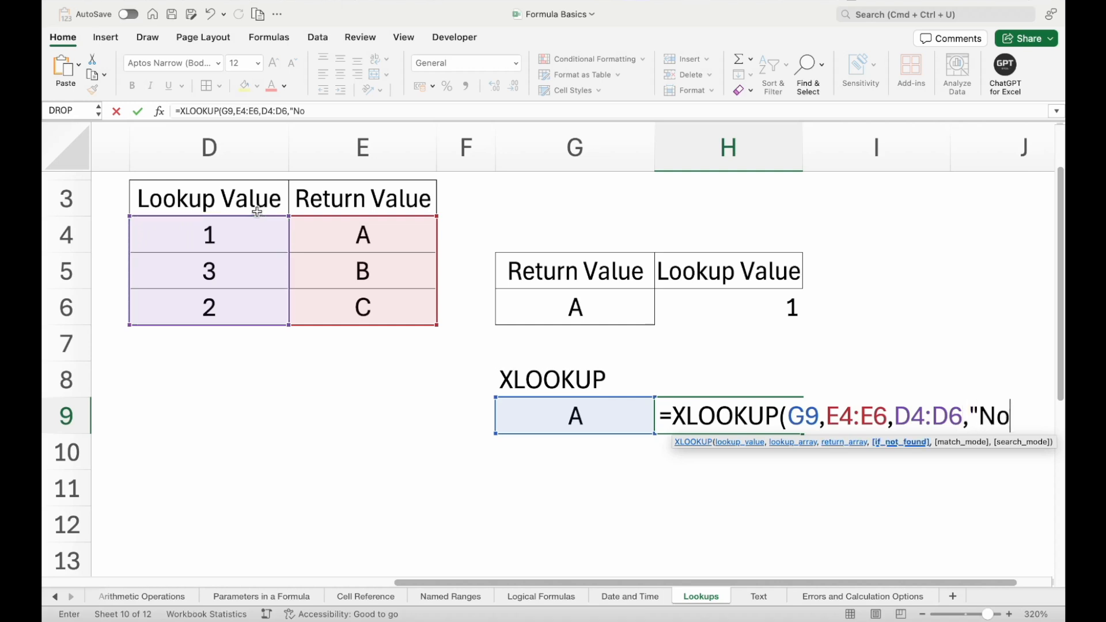
{"action": "type", "text": "t Found\""}
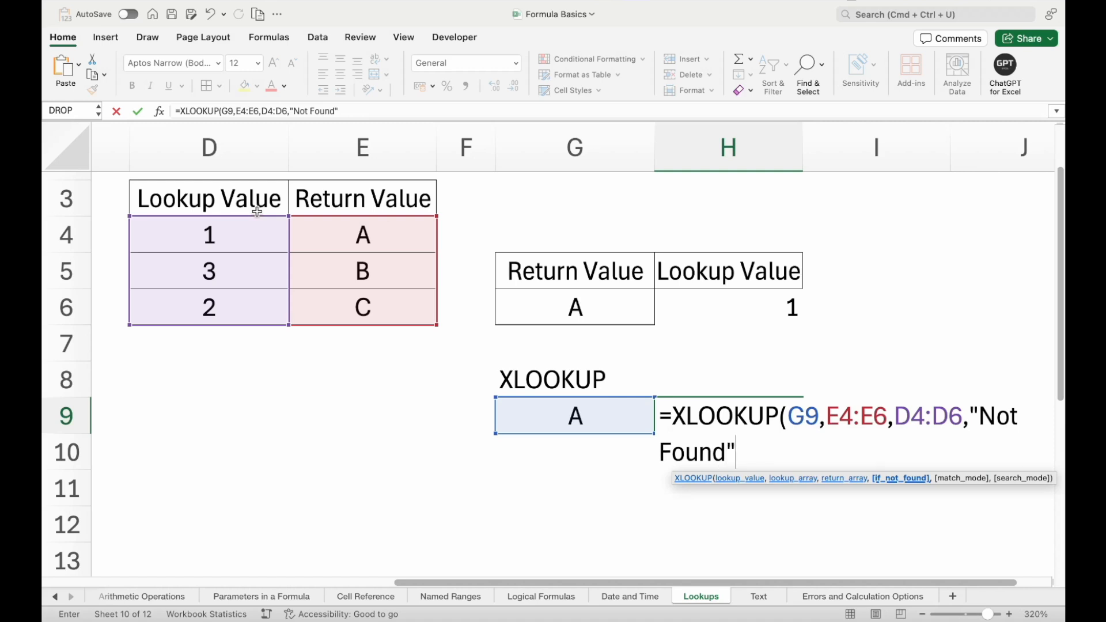
{"action": "type", "text": ","}
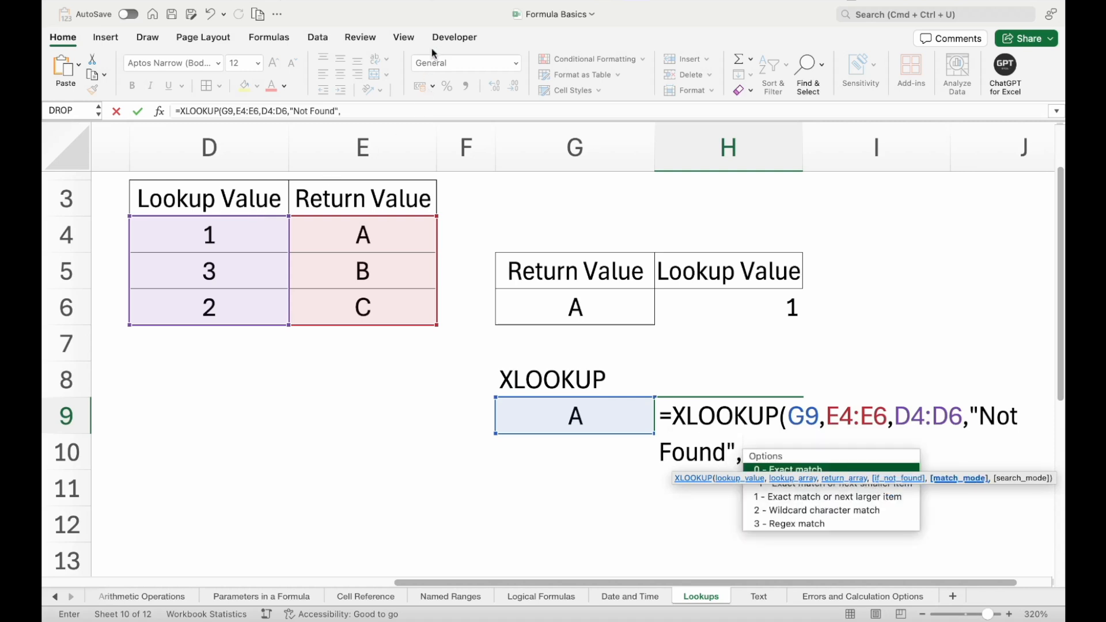
{"action": "type", "text": "0,"}
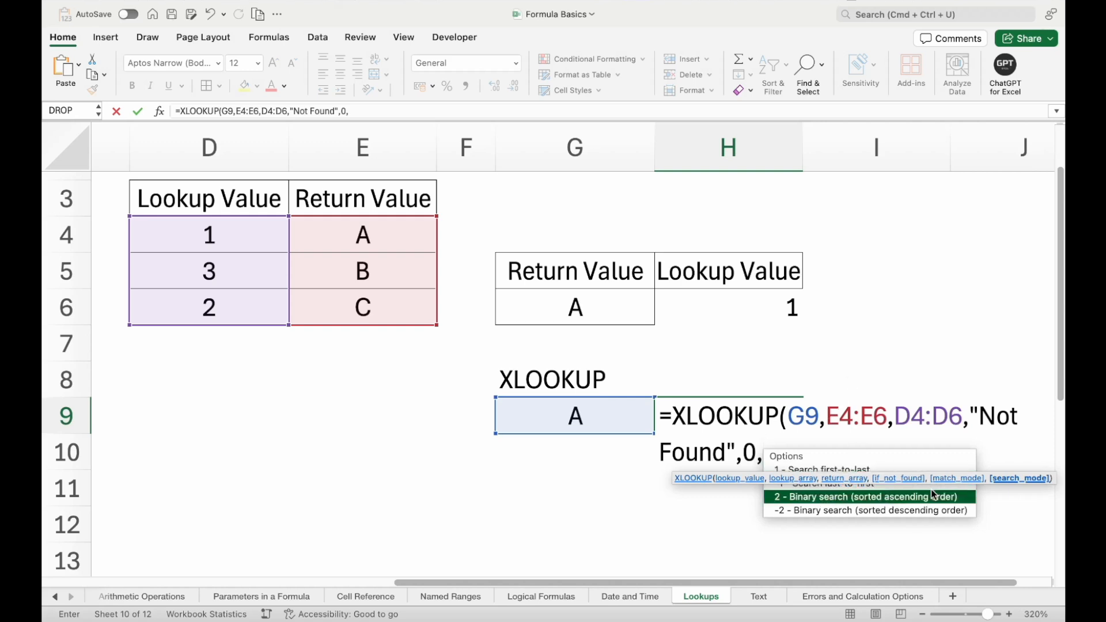
{"action": "type", "text": "1"}
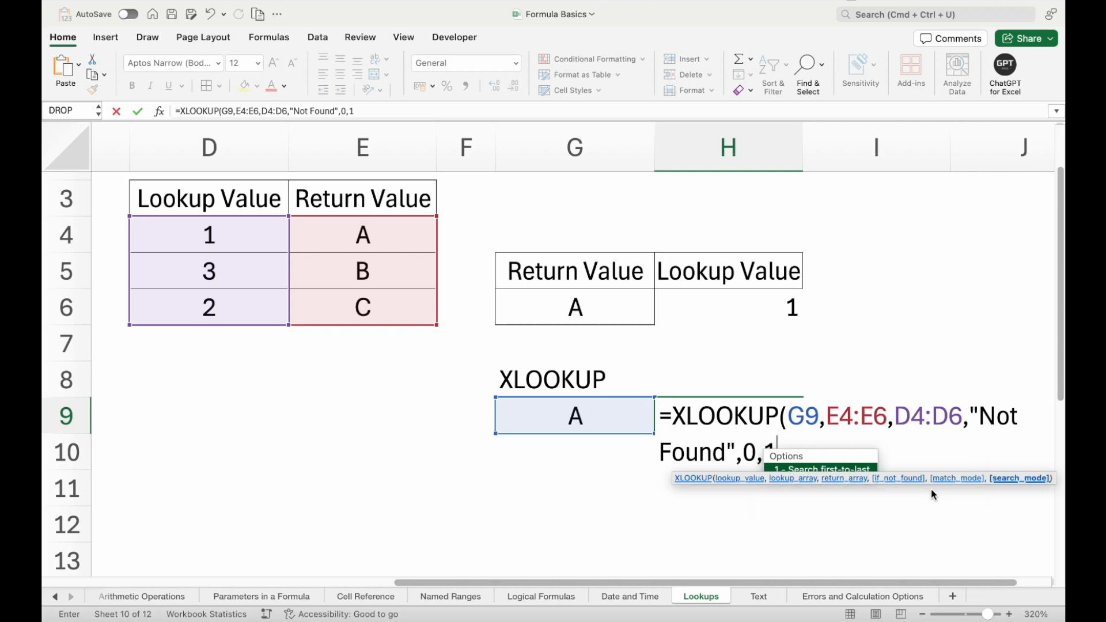
{"action": "type", "text": ")"}
{"action": "key", "text": "Return"}
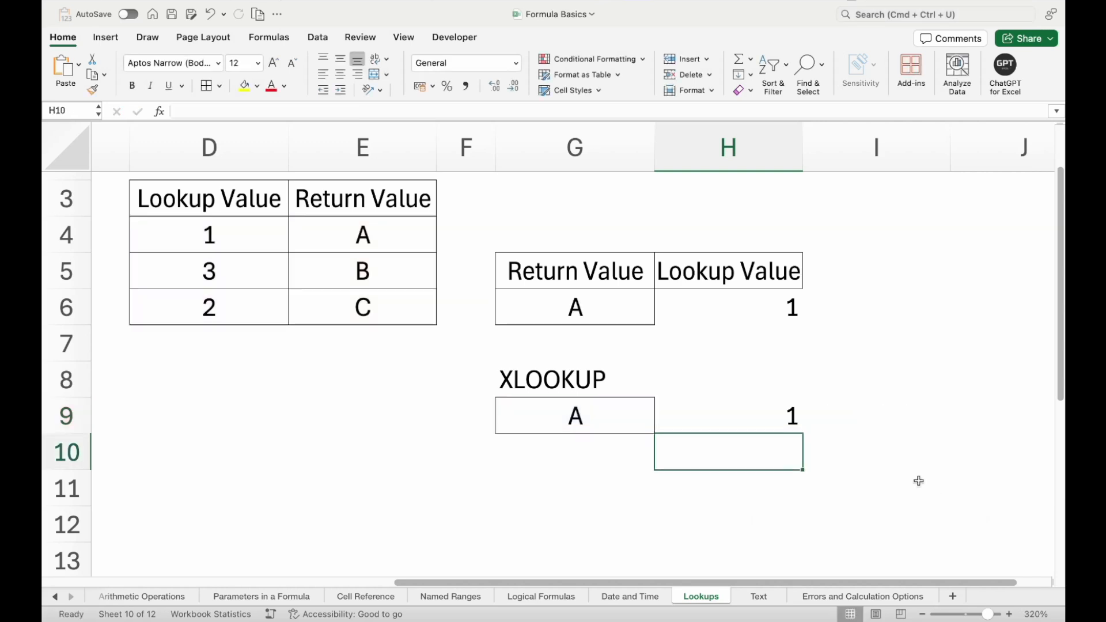
- Remove the match mode and search mode arguments from the XLOOKUP formula in H9, ending it after "Not Found"
{"action": "scroll", "coordinate": [761, 427], "scroll_direction": "right", "scroll_amount": 5}
{"action": "scroll", "coordinate": [761, 427], "scroll_direction": "down", "scroll_amount": 2}
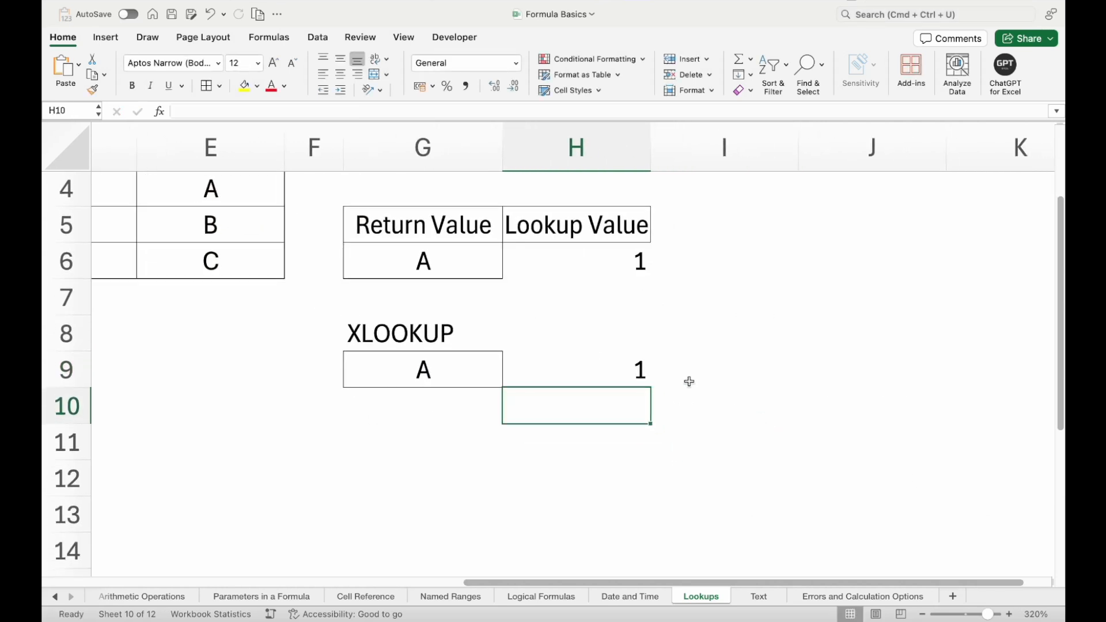
{"action": "left_click", "coordinate": [612, 361]}
{"action": "double_click", "coordinate": [612, 362]}
{"action": "left_click", "coordinate": [986, 372]}
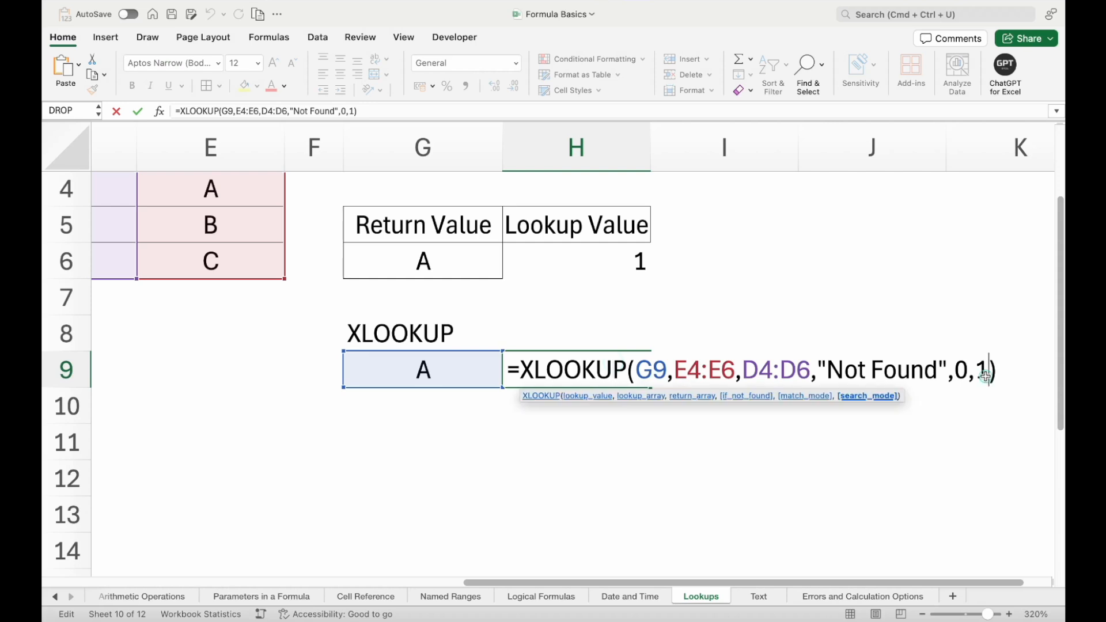
{"action": "key", "text": "BackSpace"}
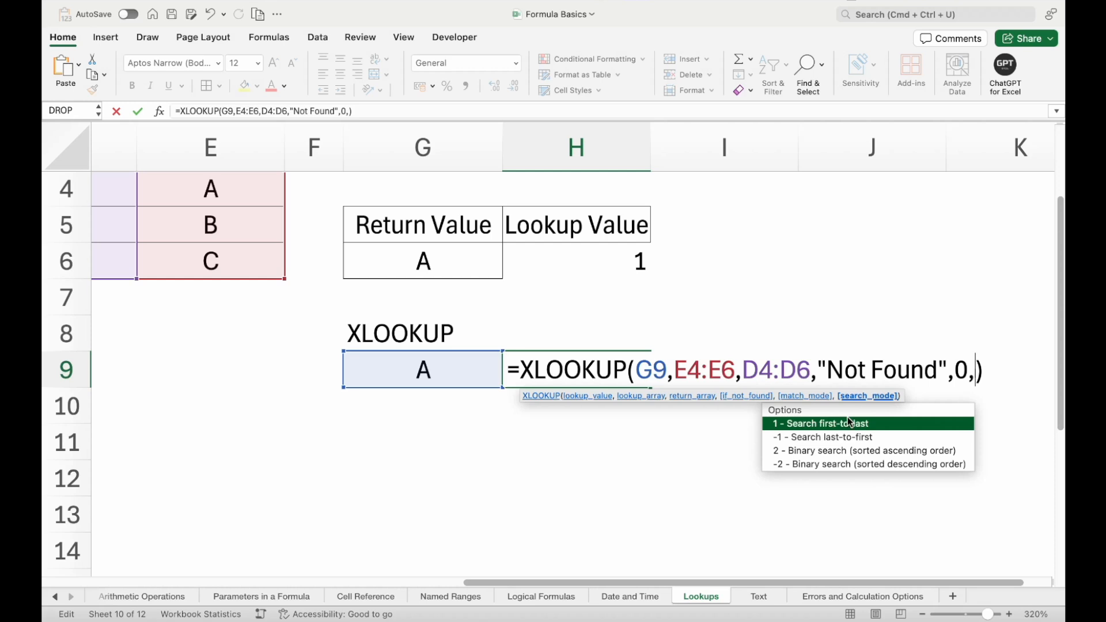
{"action": "key", "text": "BackSpace"}
{"action": "key", "text": "BackSpace"}
{"action": "key", "text": "BackSpace"}
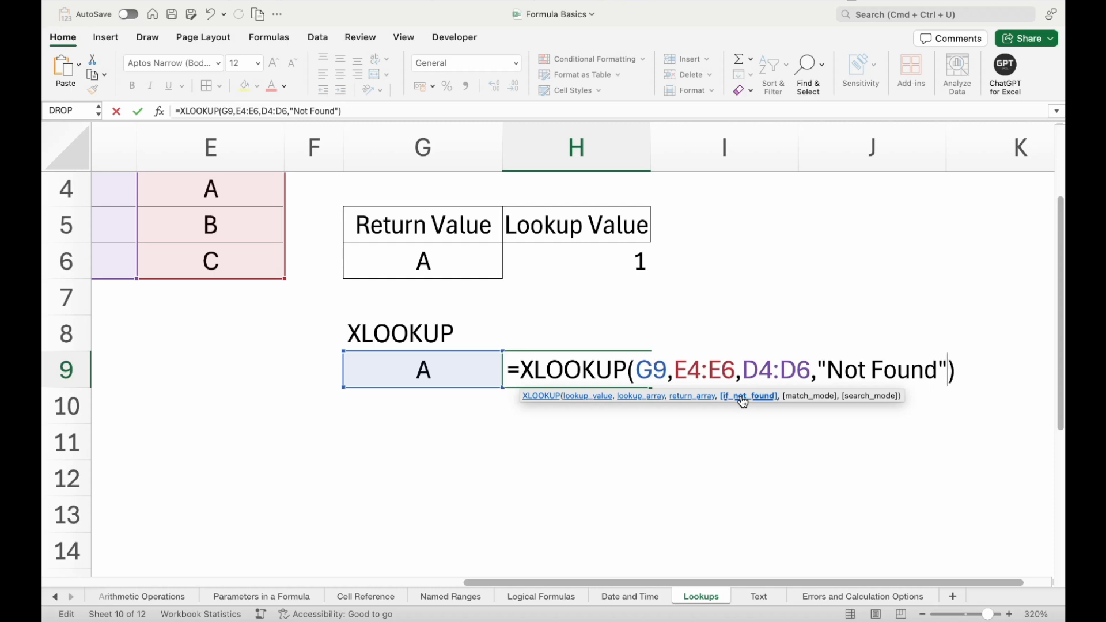
{"action": "left_click", "coordinate": [636, 370]}
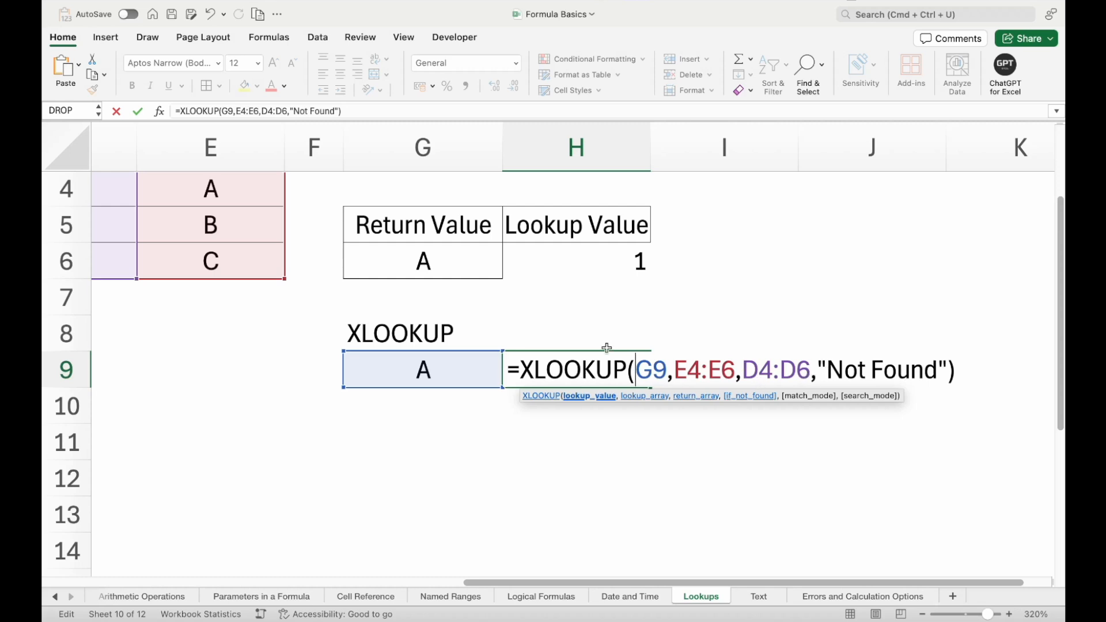
{"action": "key", "text": "Return"}
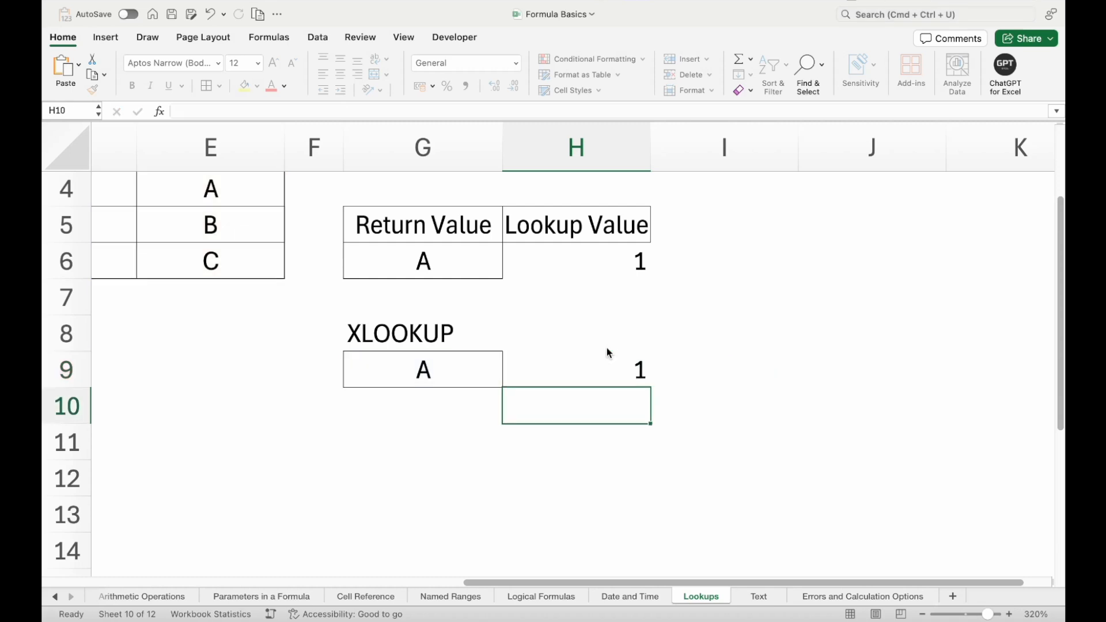
- Examine the first pair of the source table in D4 and E4 against the XLOOKUP example
{"action": "scroll", "coordinate": [606, 347], "scroll_direction": "up", "scroll_amount": 2}
{"action": "scroll", "coordinate": [606, 347], "scroll_direction": "left", "scroll_amount": 2}
{"action": "left_click", "coordinate": [283, 268]}
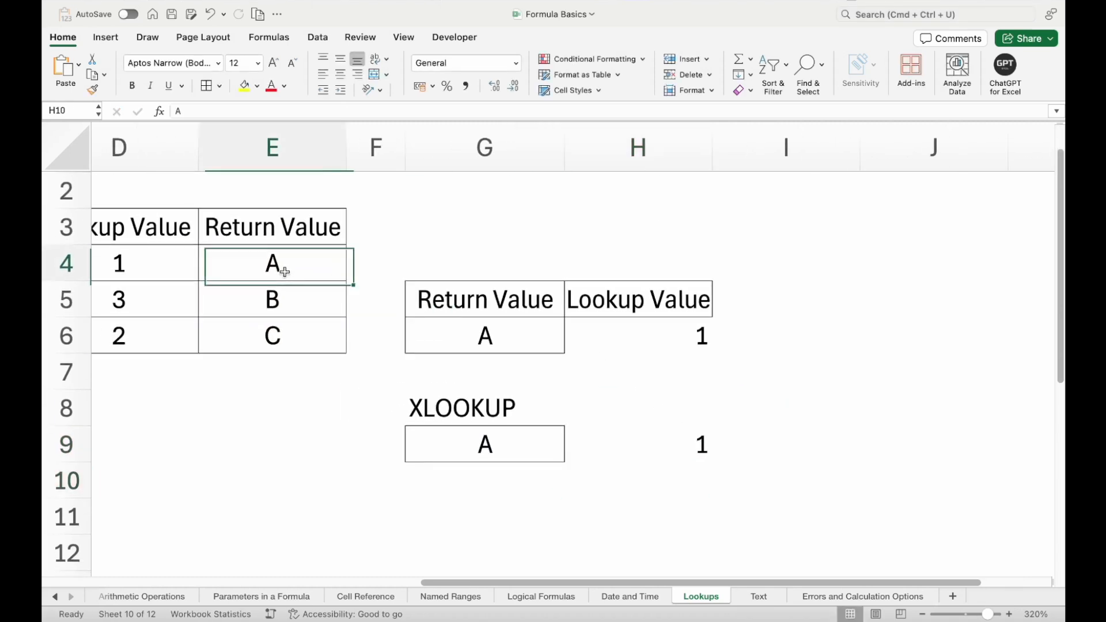
{"action": "scroll", "coordinate": [288, 276], "scroll_direction": "up", "scroll_amount": 1}
{"action": "scroll", "coordinate": [287, 276], "scroll_direction": "left", "scroll_amount": 1}
{"action": "left_click", "coordinate": [226, 284]}
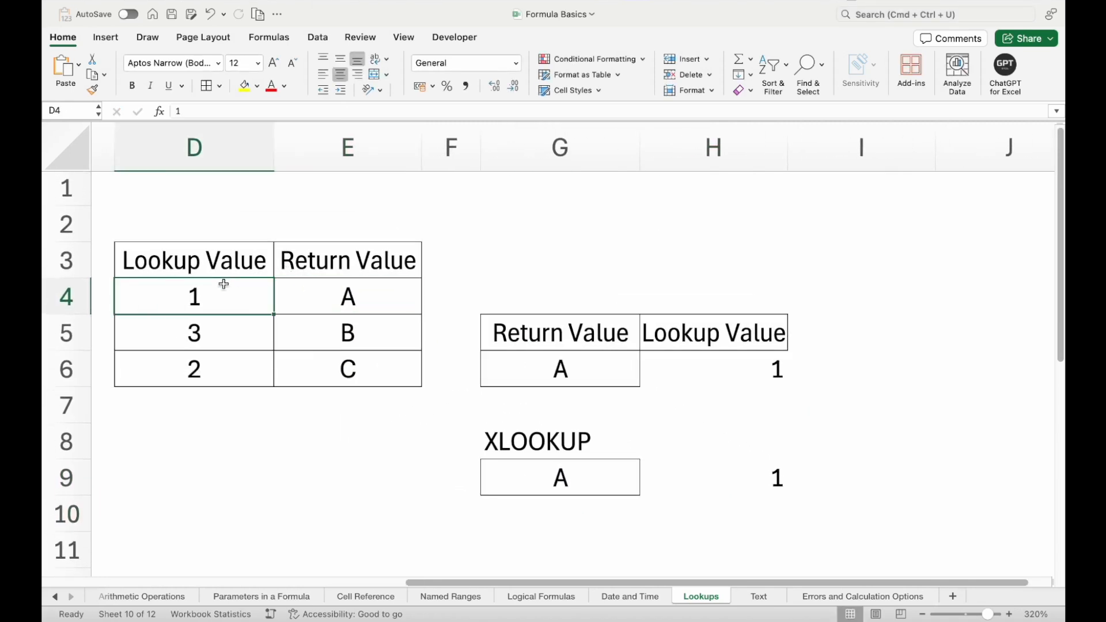
{"action": "left_click", "coordinate": [348, 295]}
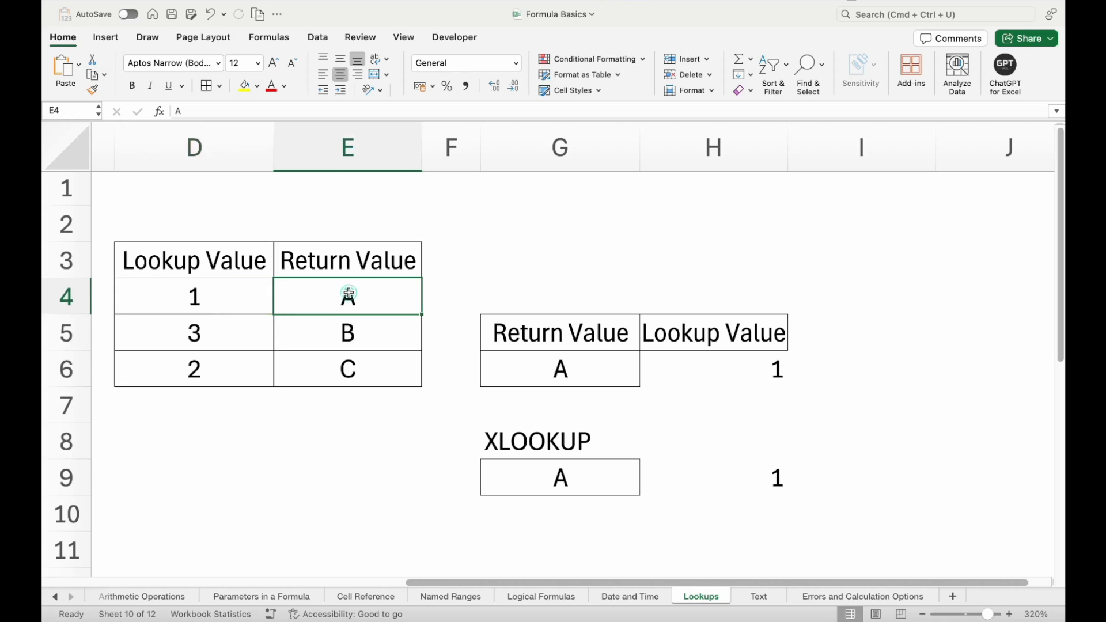
- Test the XLOOKUP formula by entering B, C and D in turn in G9, leaving D in the cell
{"action": "left_click", "coordinate": [559, 476]}
{"action": "type", "text": "B"}
{"action": "key", "text": "Return"}
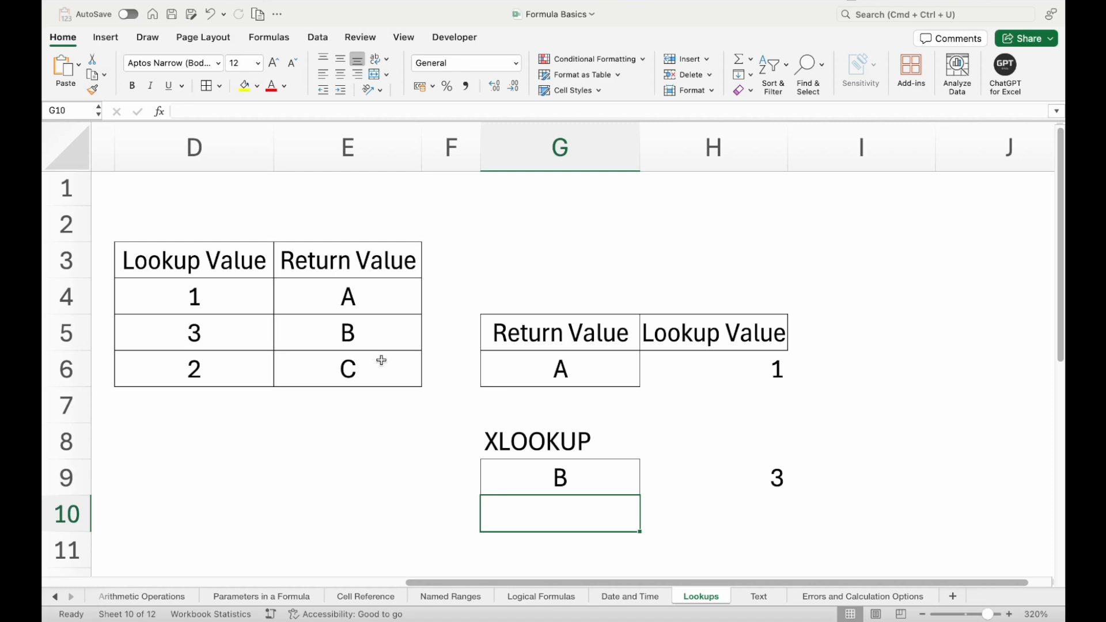
{"action": "key", "text": "Up"}
{"action": "type", "text": "C"}
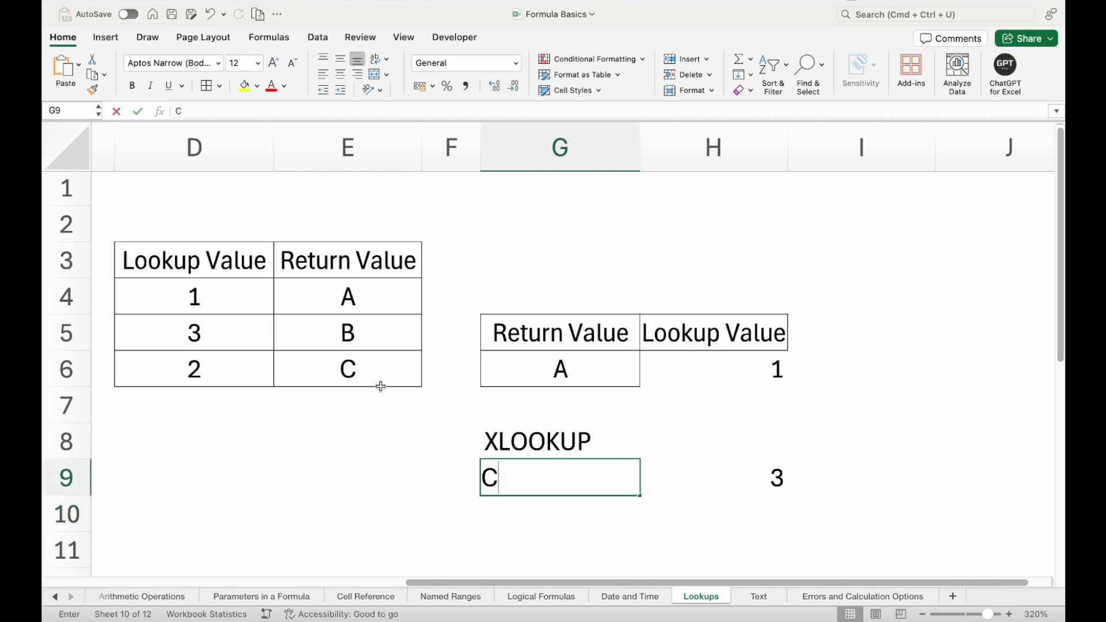
{"action": "key", "text": "Return"}
{"action": "key", "text": "Up"}
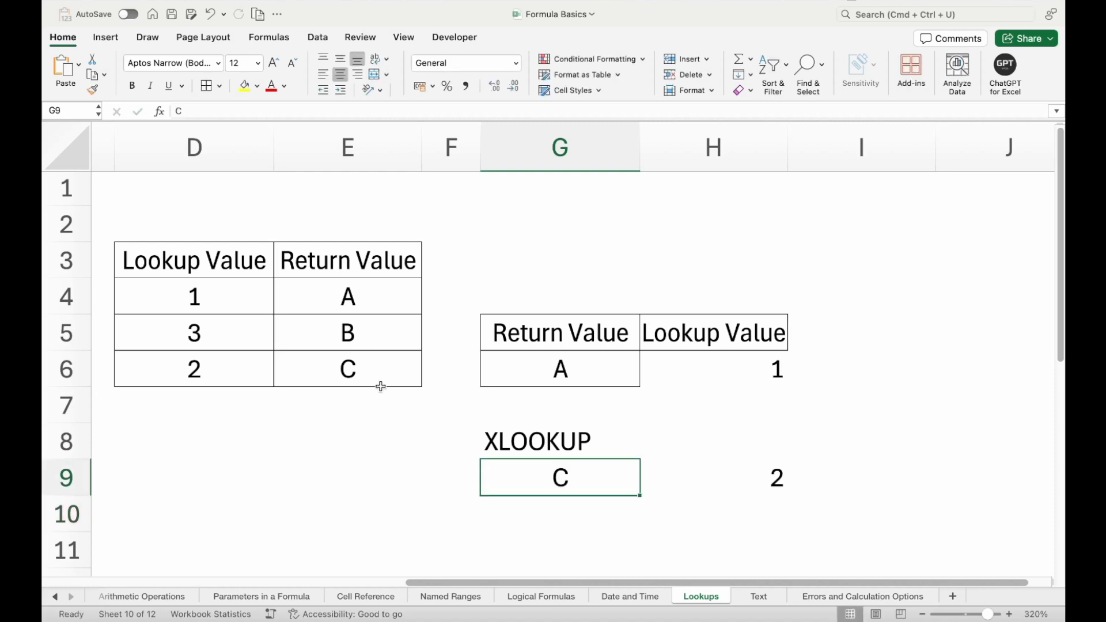
{"action": "type", "text": "D"}
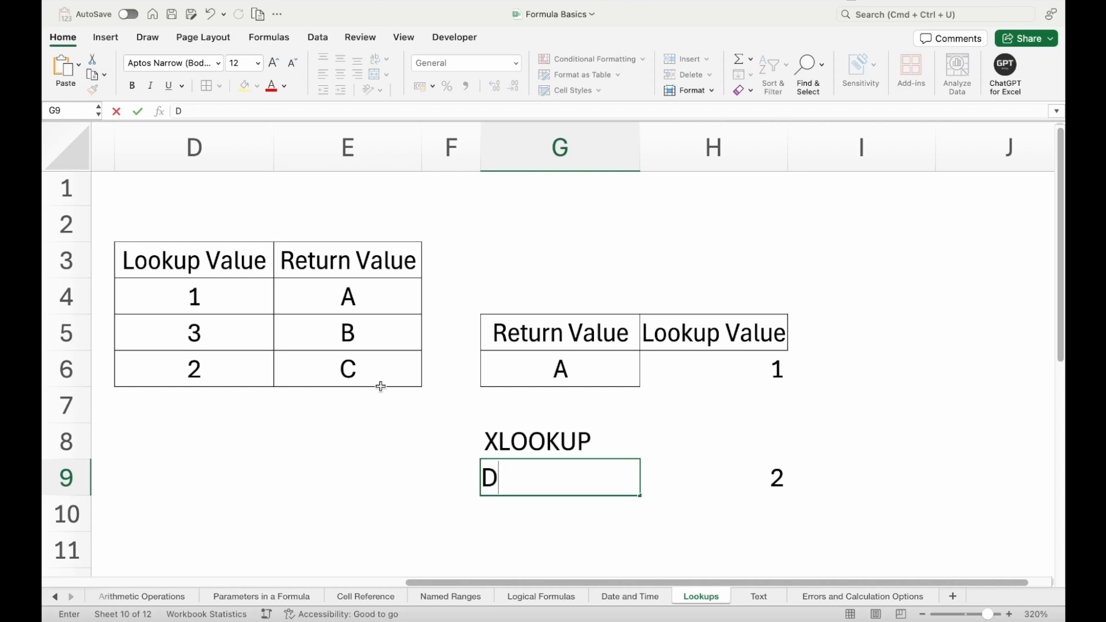
{"action": "key", "text": "Return"}
- Open the XLOOKUP formula in H9 and select its "Not Found" argument
{"action": "double_click", "coordinate": [662, 478]}
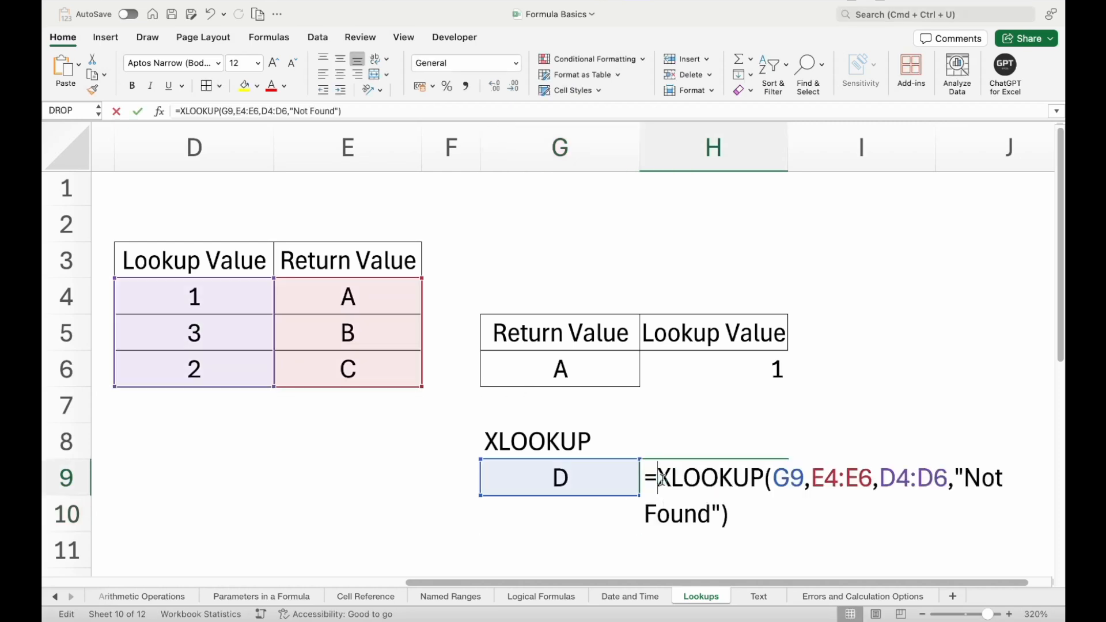
{"action": "left_click_drag", "start_coordinate": [720, 512], "coordinate": [954, 472]}
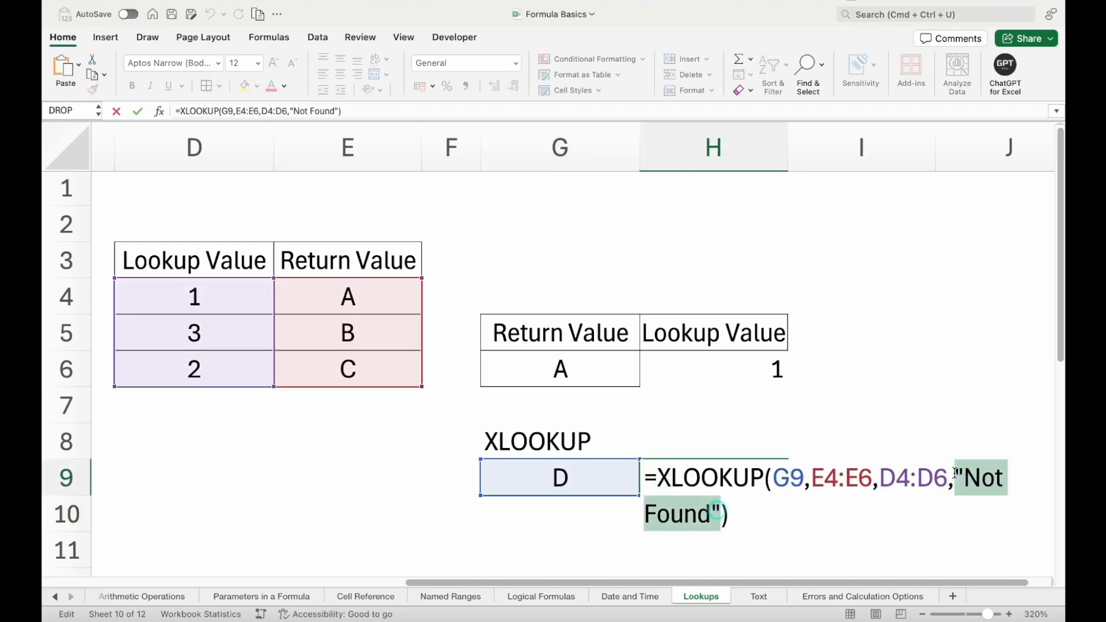